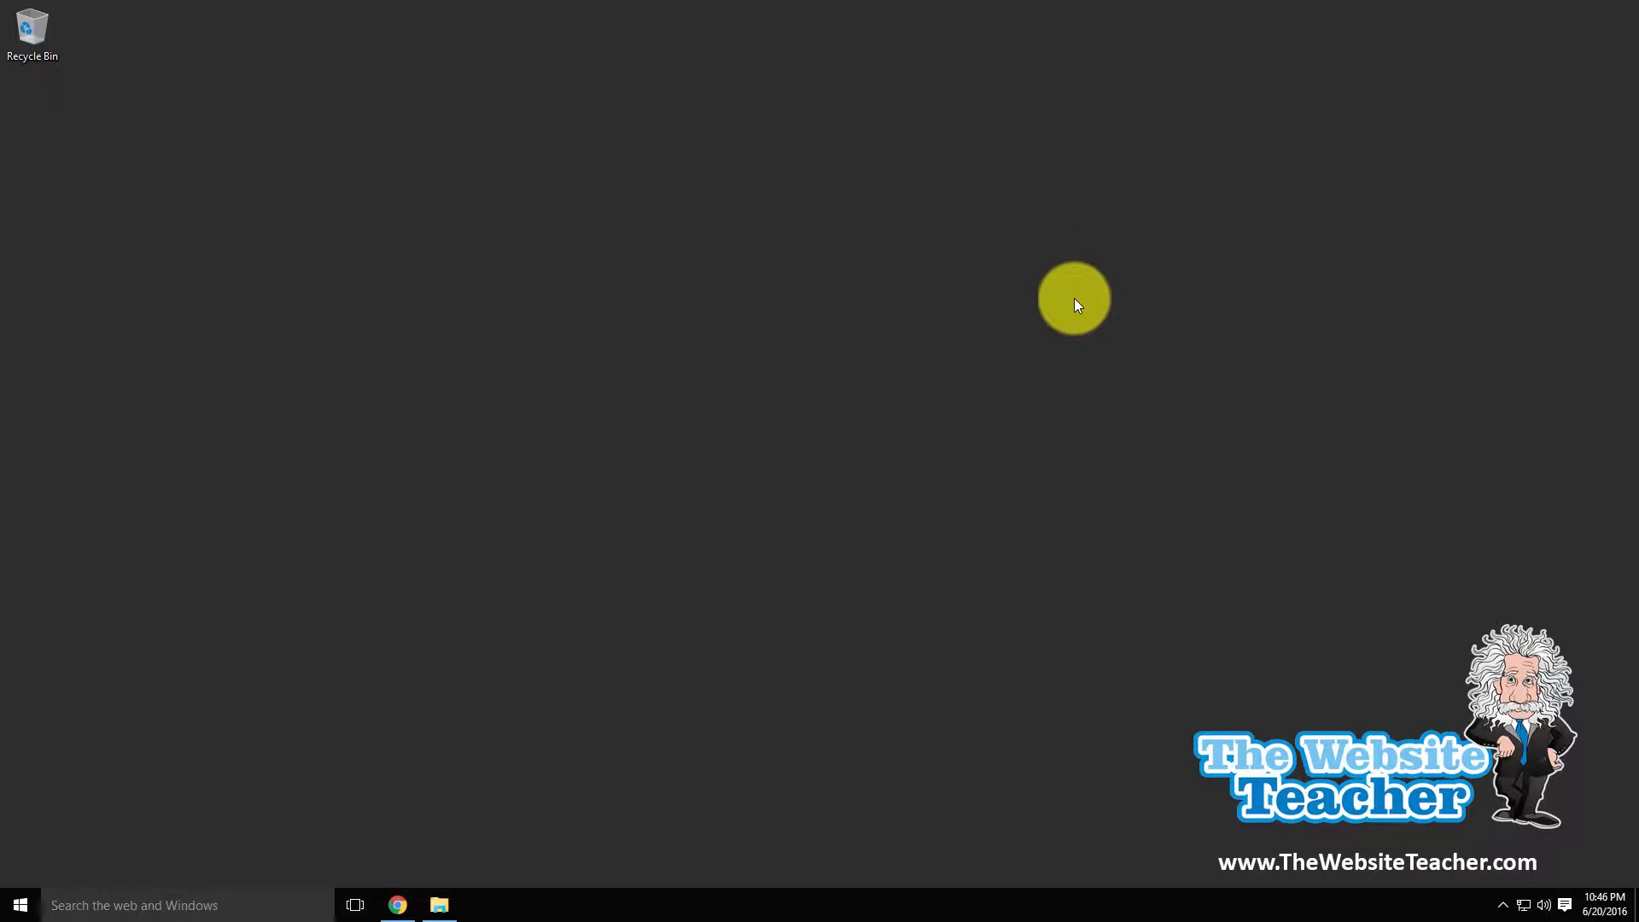
Switch to Chrome and look through the twttutorials.com homepage from the header down to the Search module and back
left_click(398, 905)
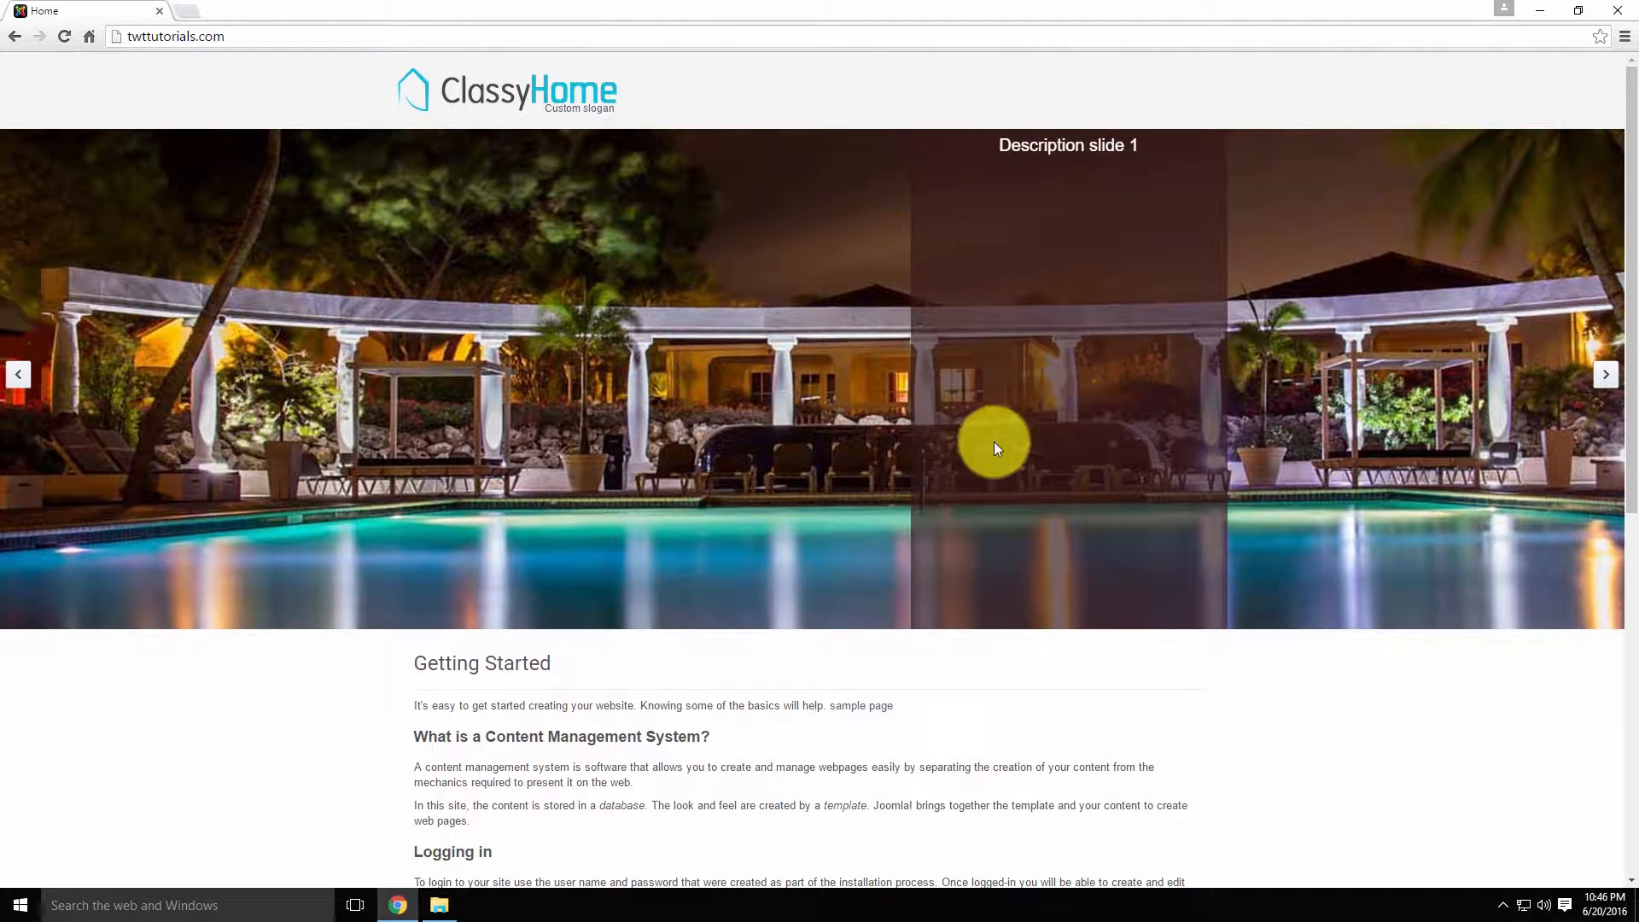
scroll(736, 346, "down", 6)
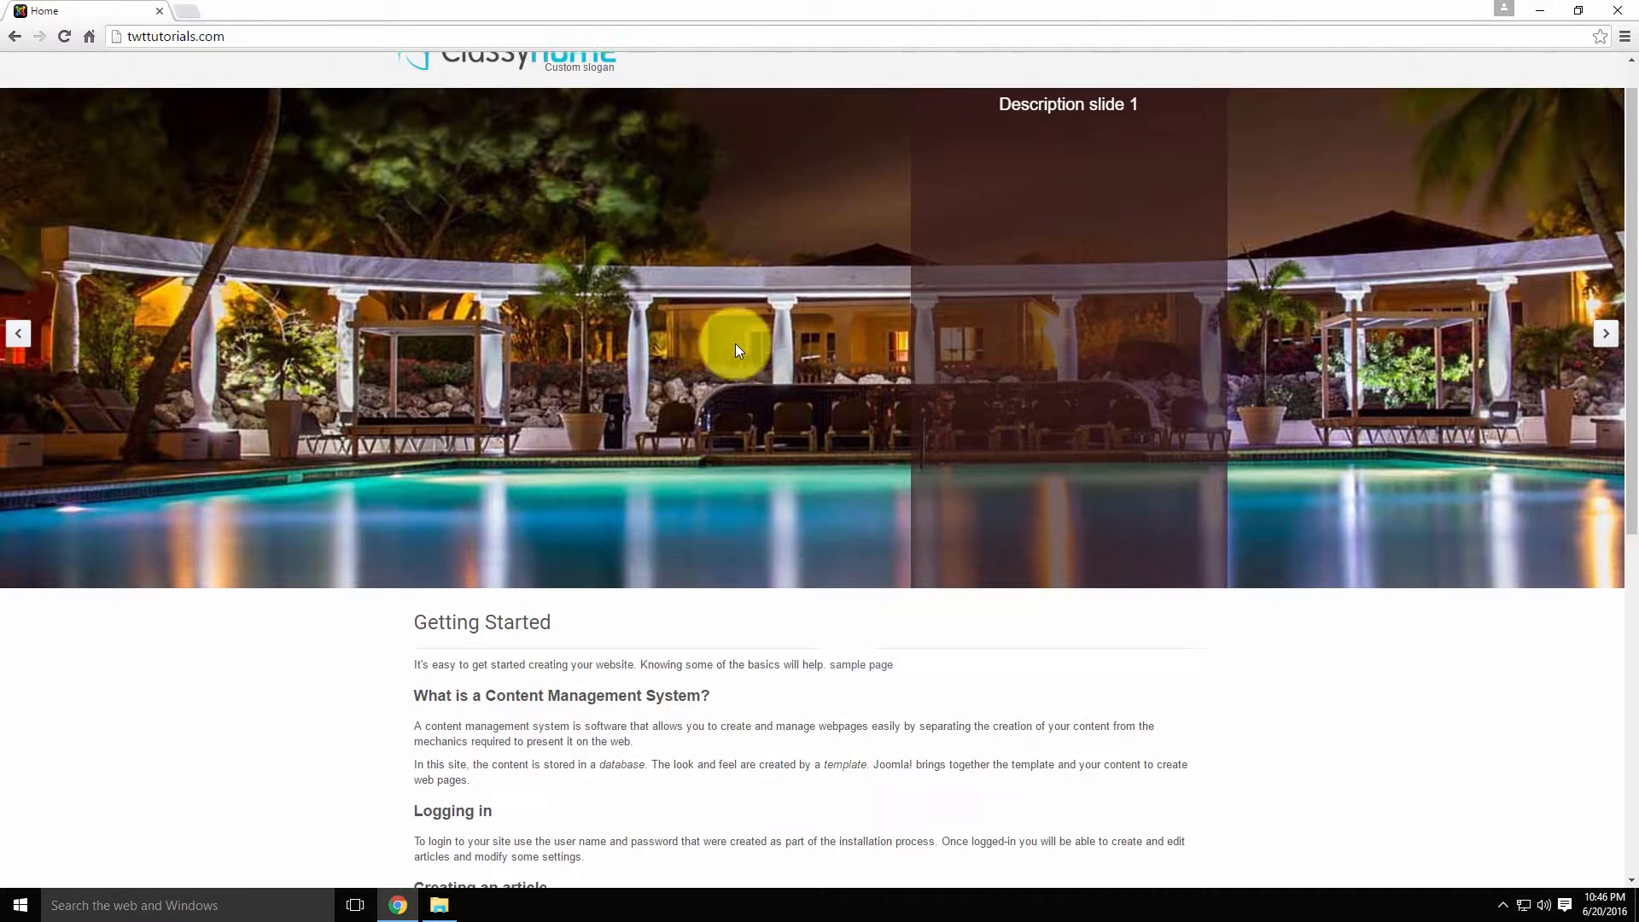
scroll(439, 164, "down", 3)
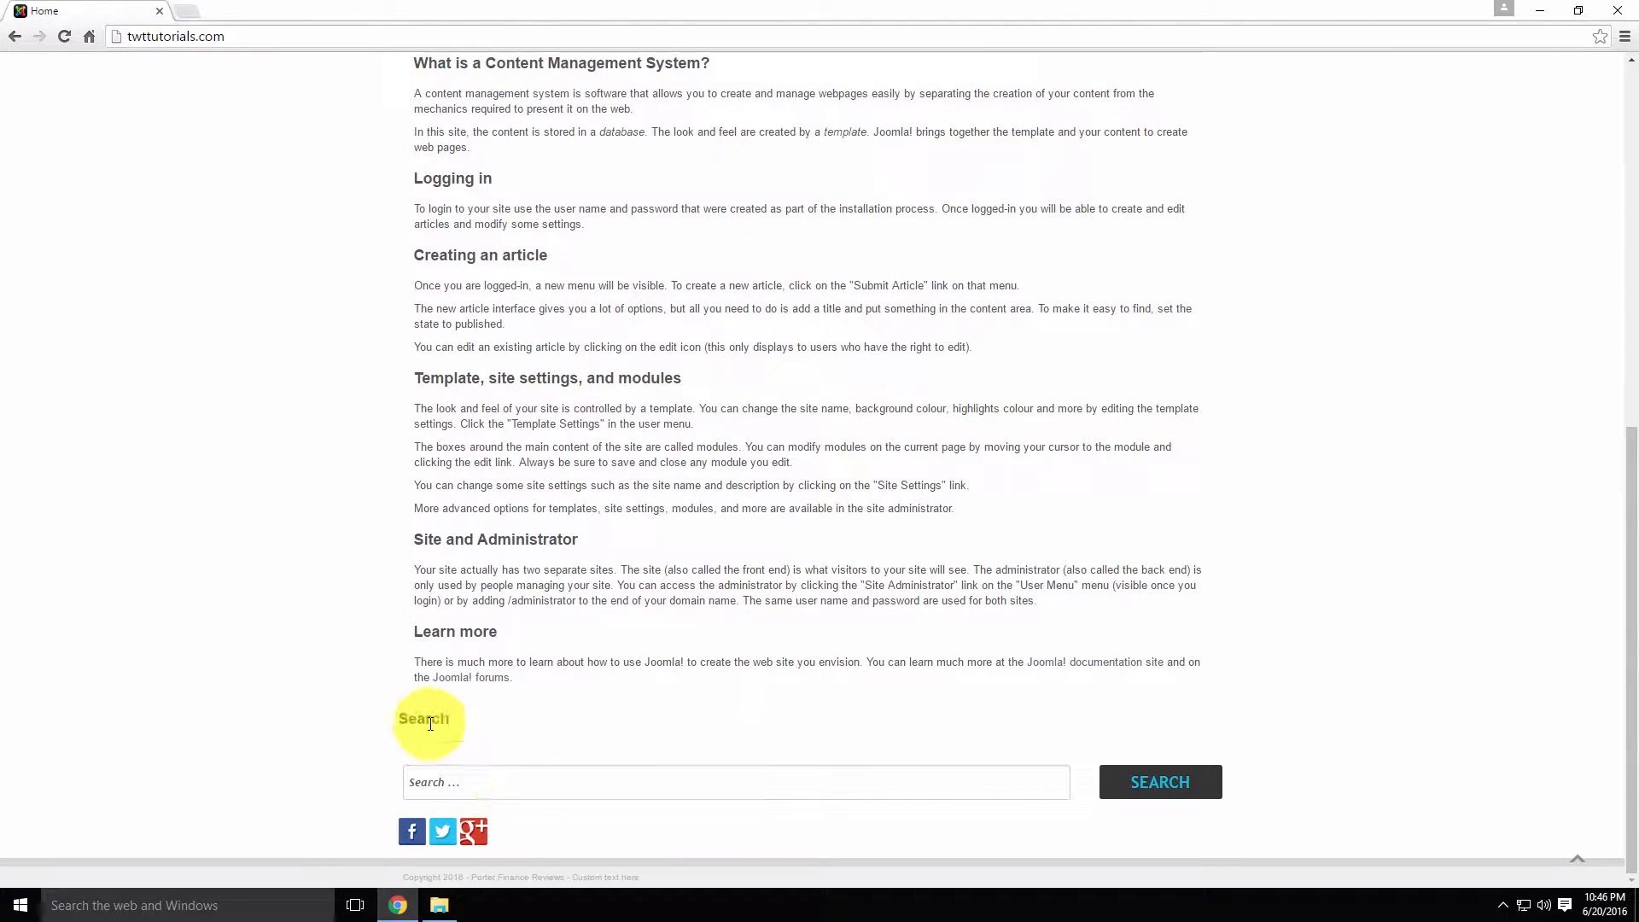
scroll(648, 795, "up", 8)
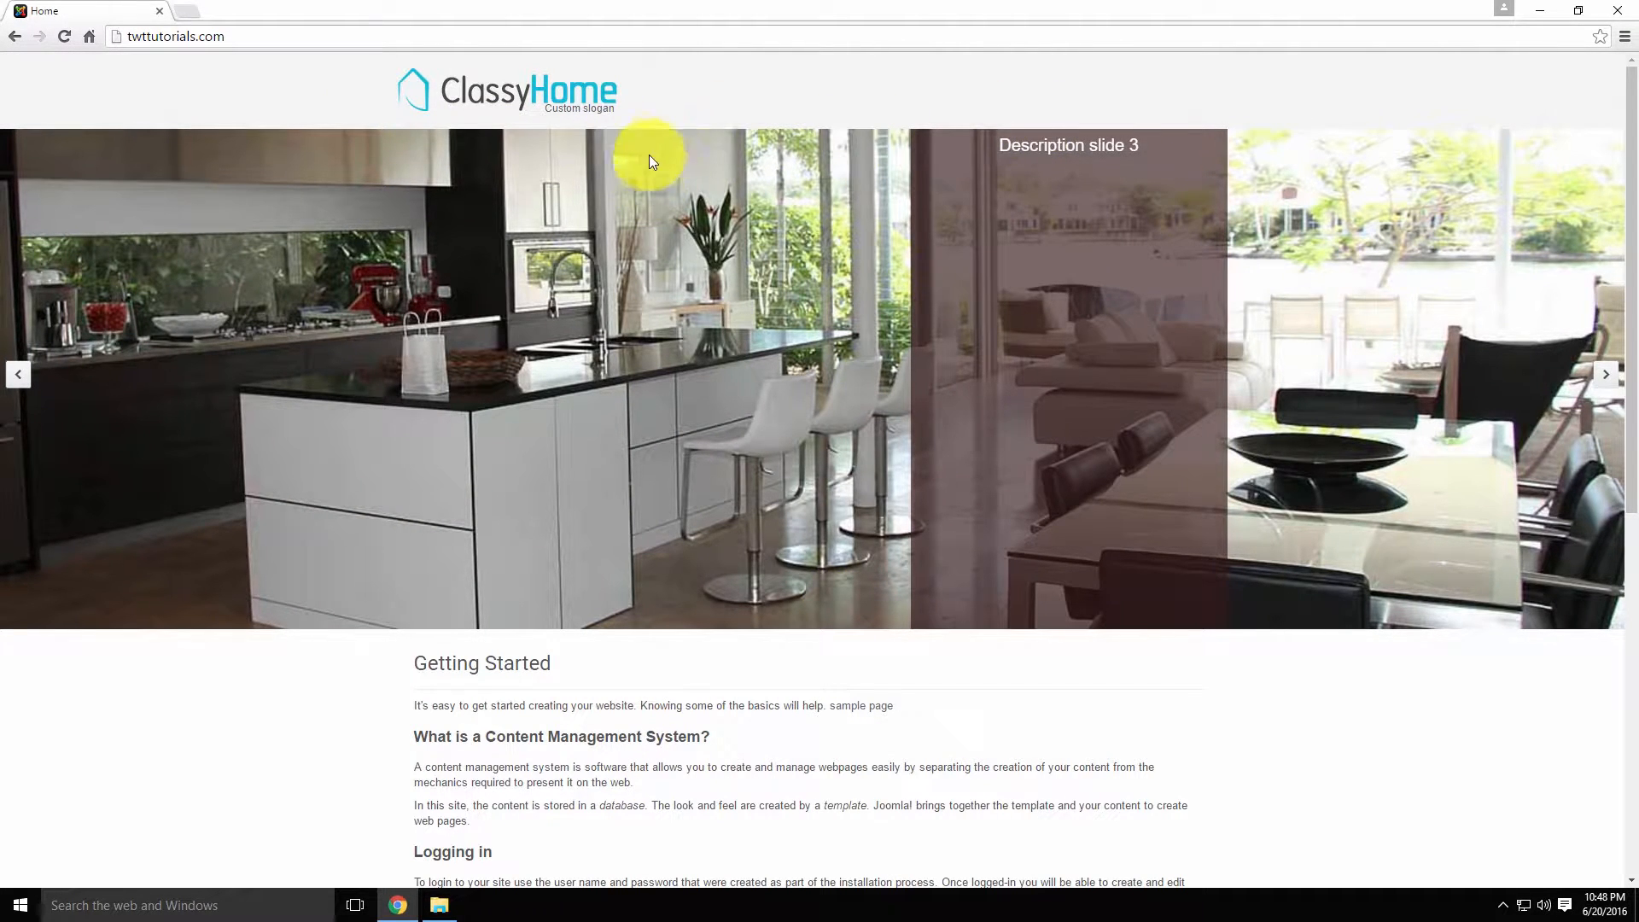
Shrink the browser window to view the homepage's narrow-screen layout, and restore it to full size
left_click(640, 10)
left_click_drag(640, 10, 654, 54)
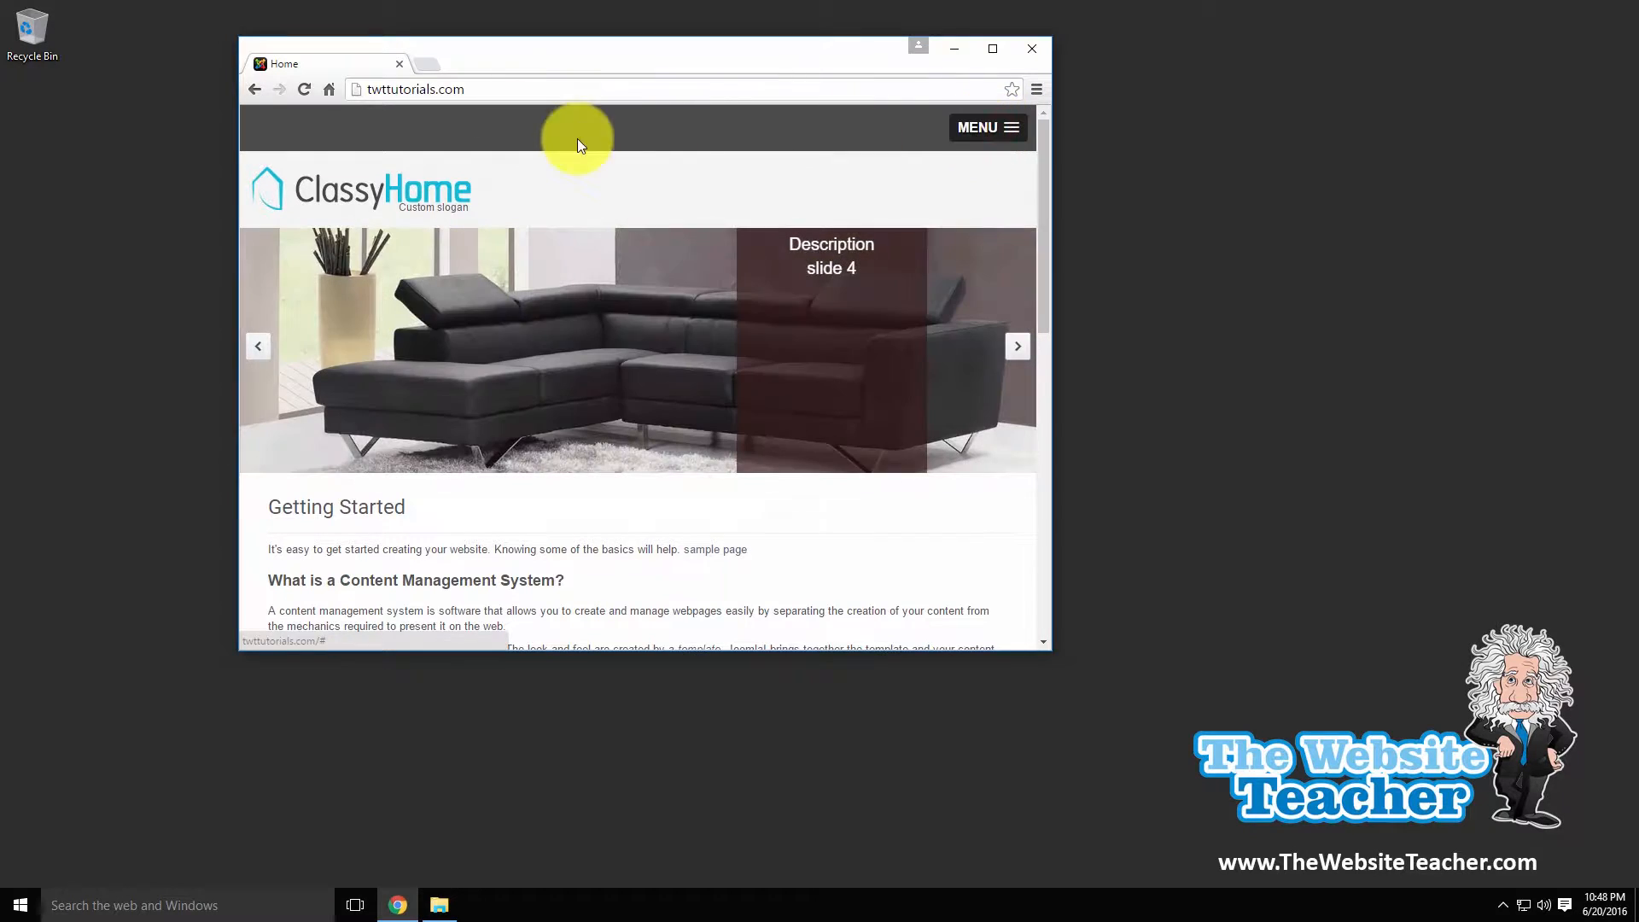
double_click(739, 56)
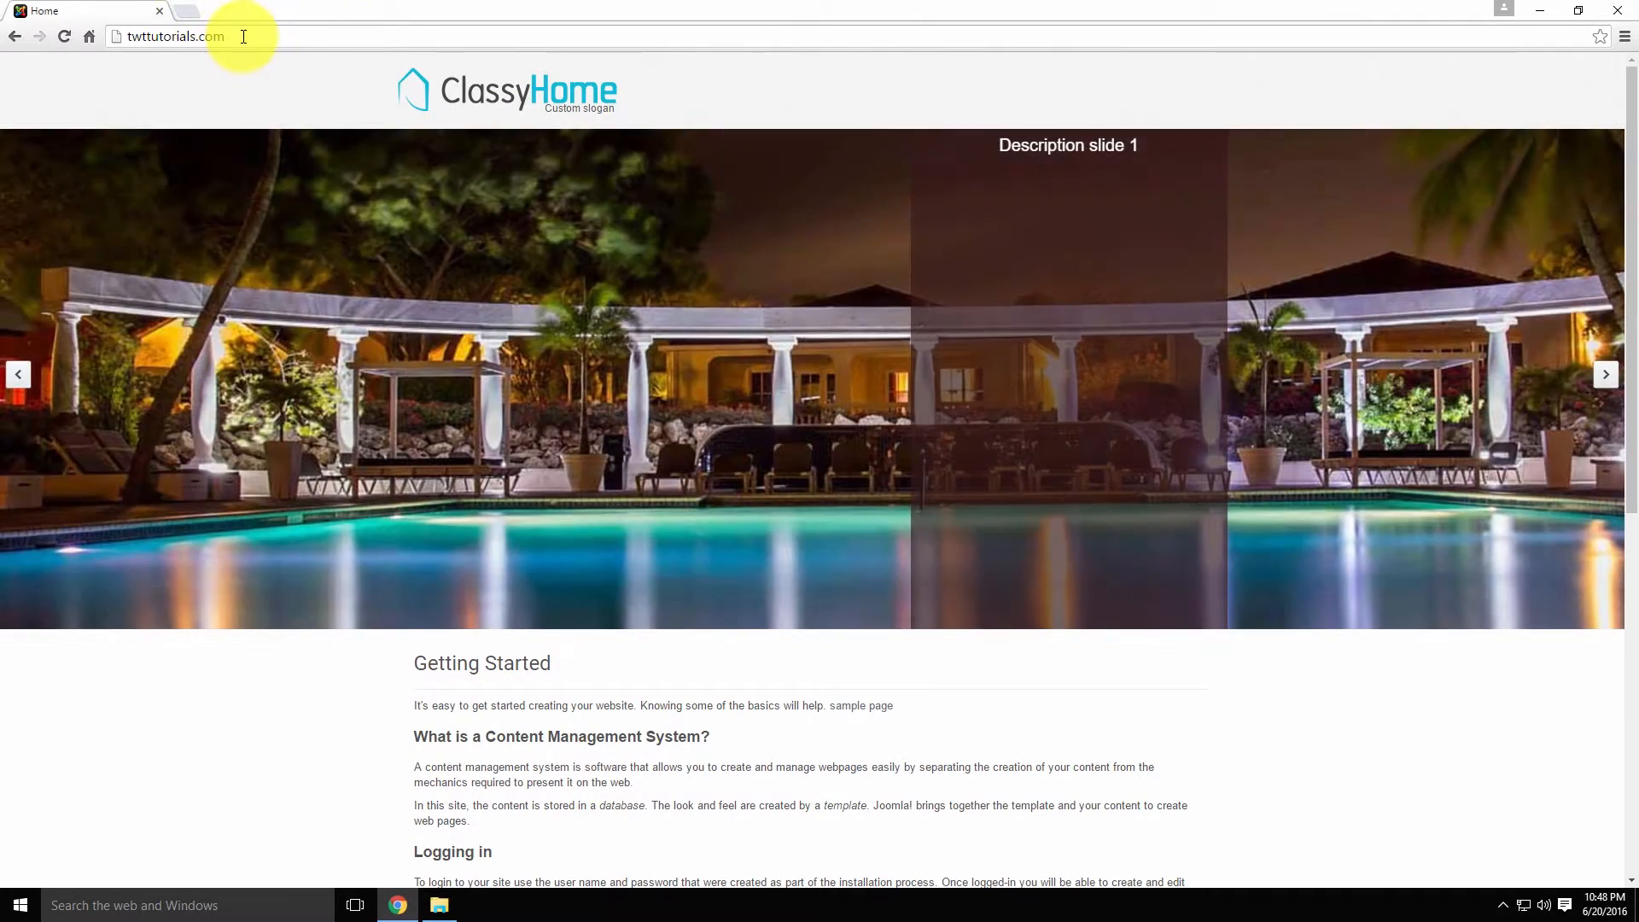
Go to twttutorials.com/administrator and open the site's module manager
left_click(242, 35)
left_click(246, 37)
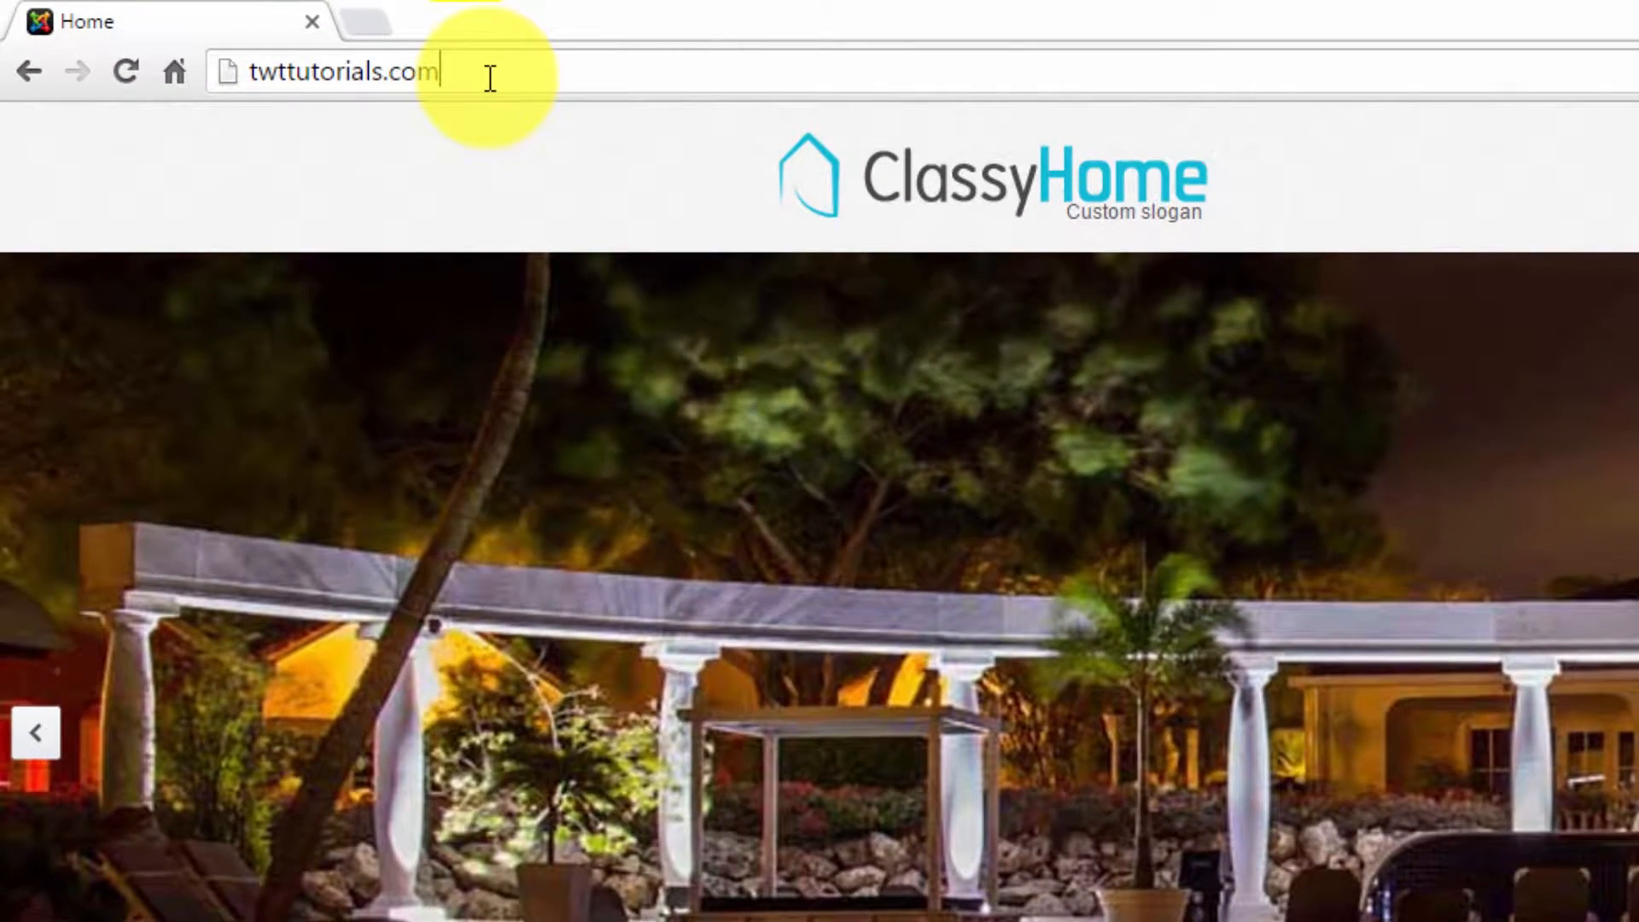
type("/")
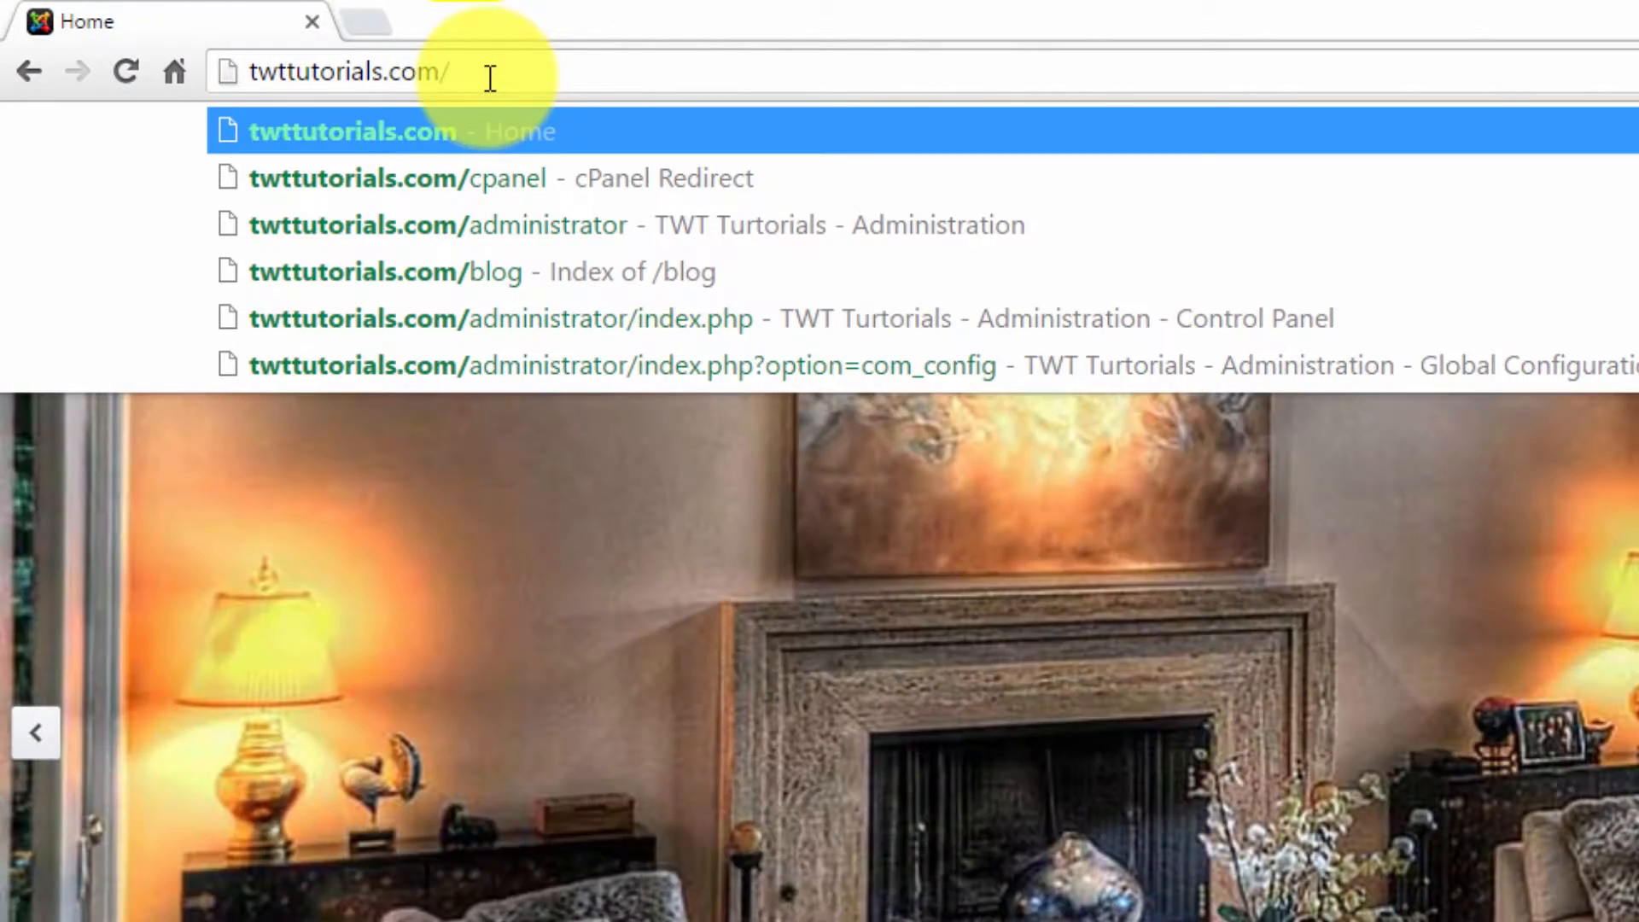
type("ad")
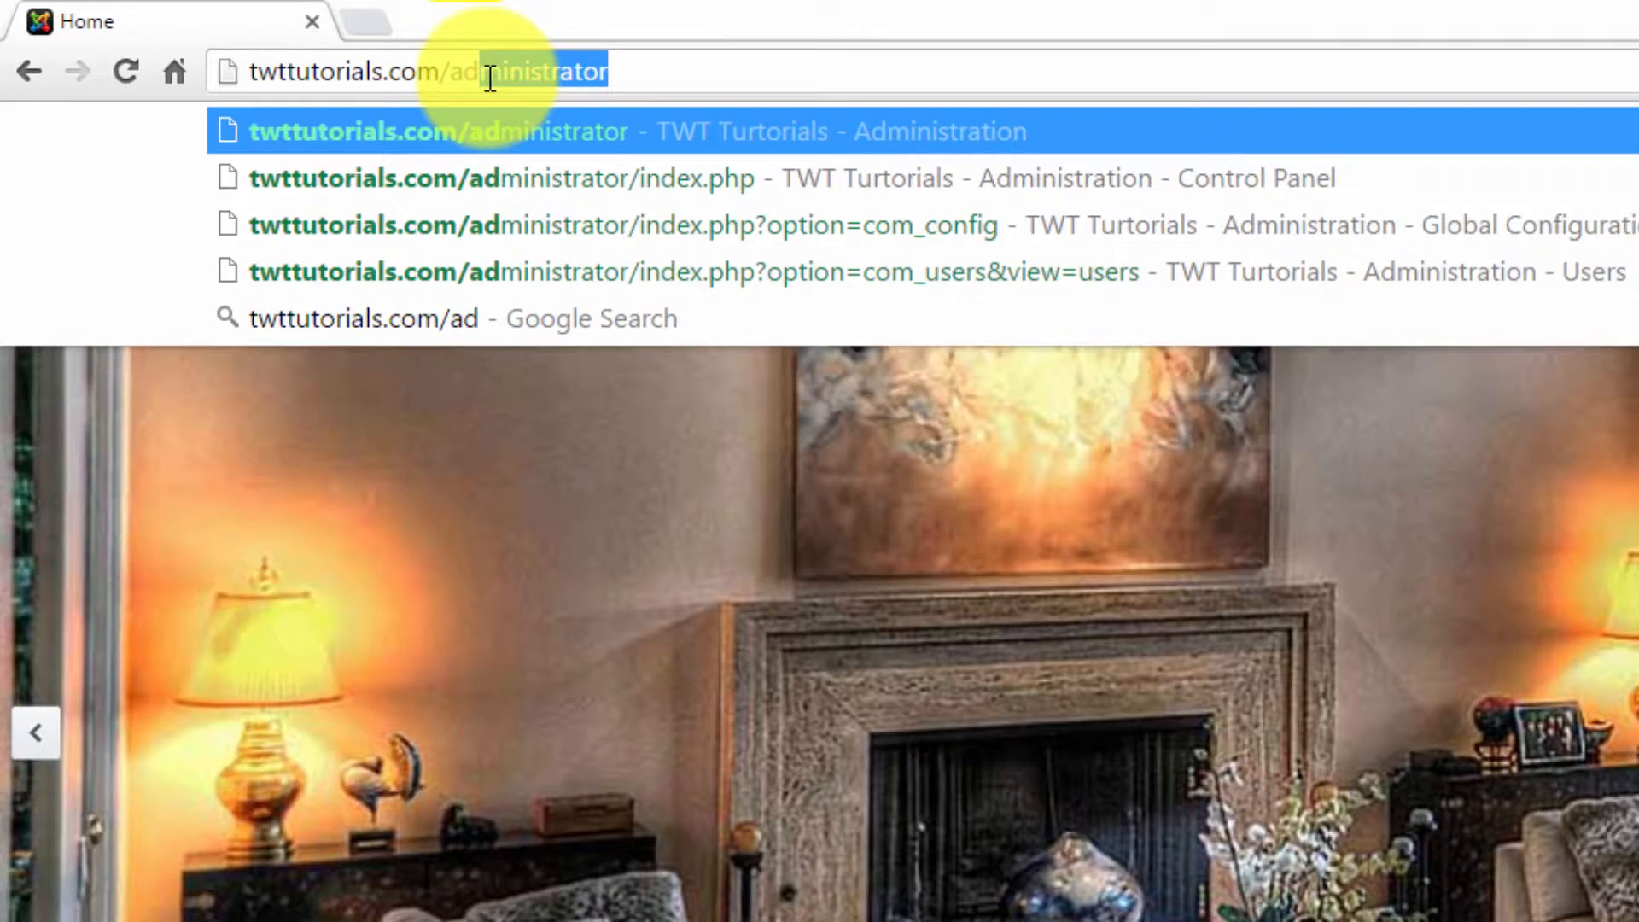
key("Return")
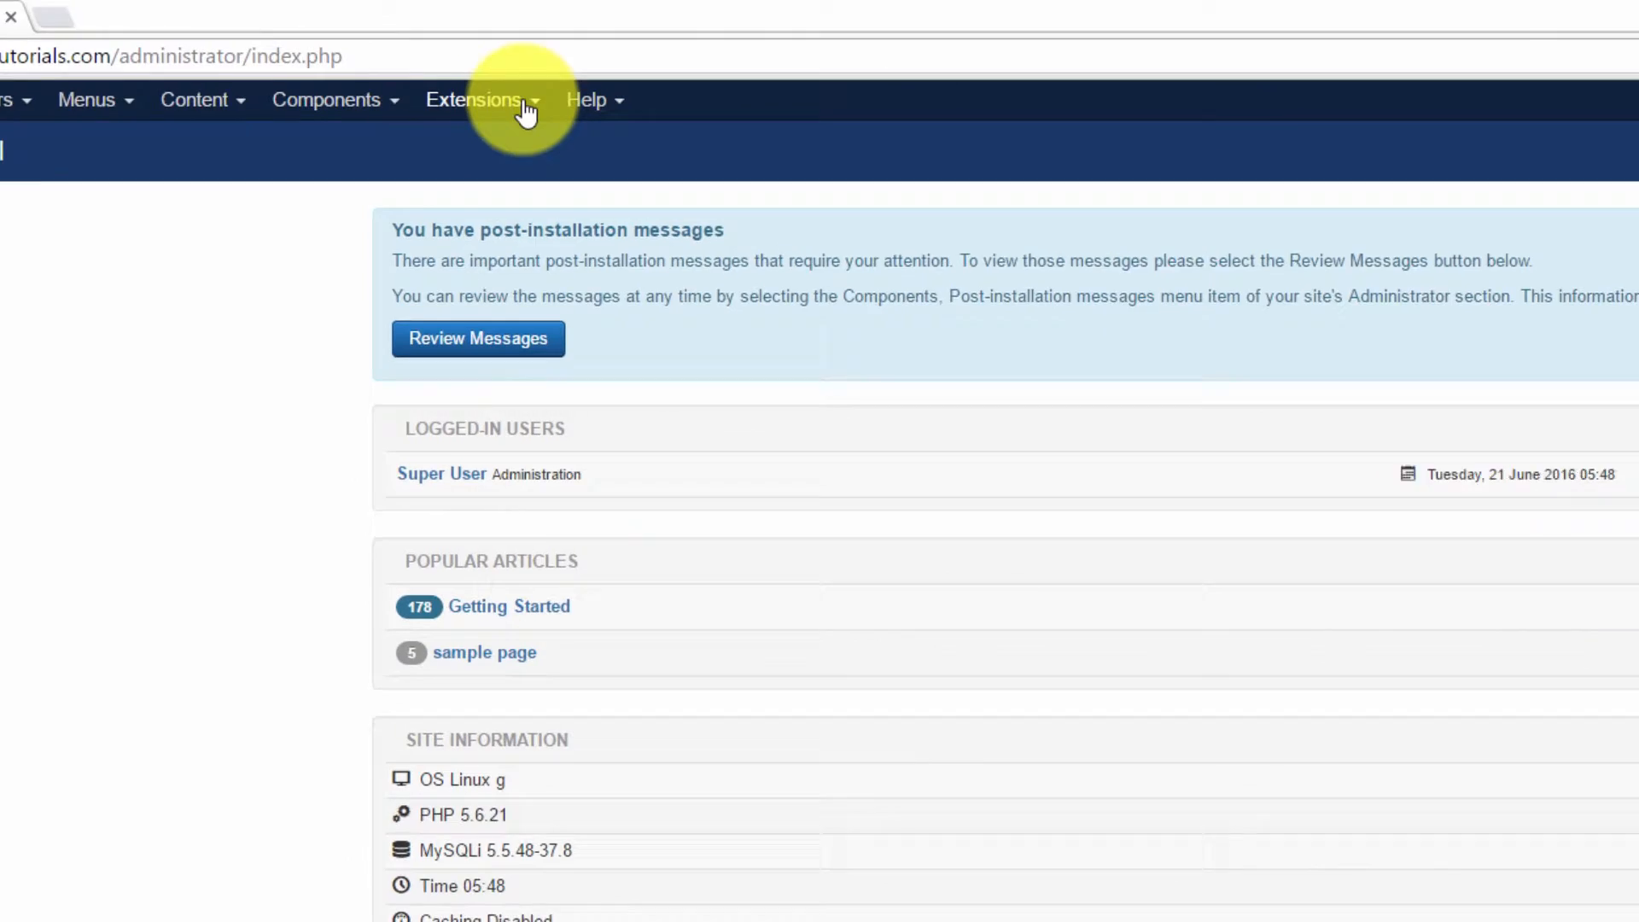
left_click(526, 111)
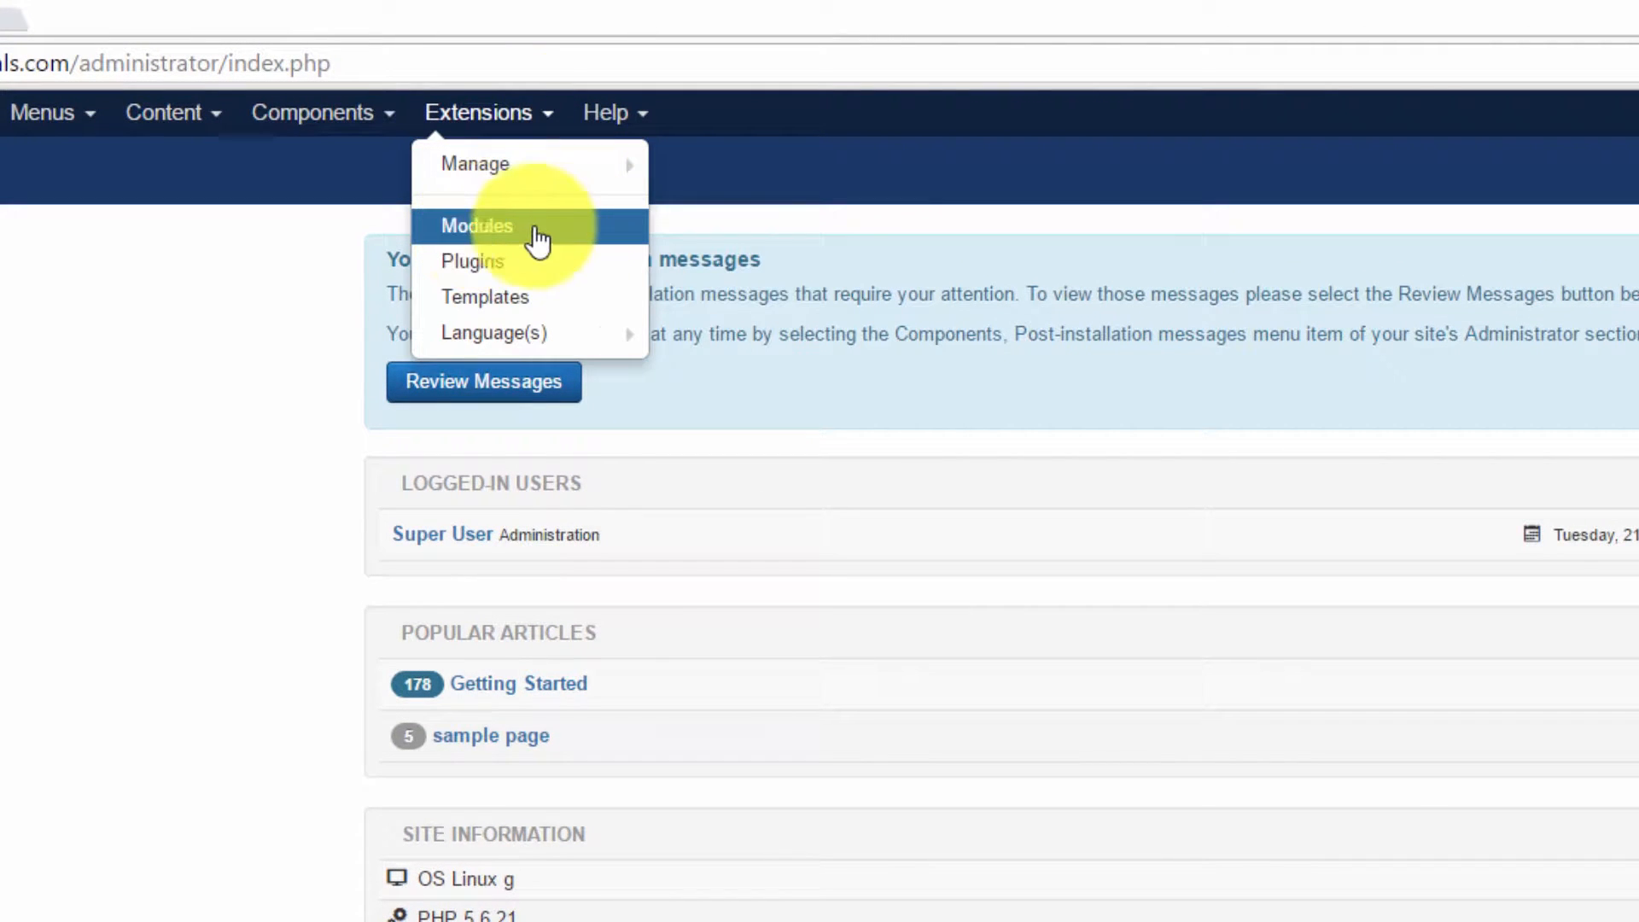
left_click(536, 229)
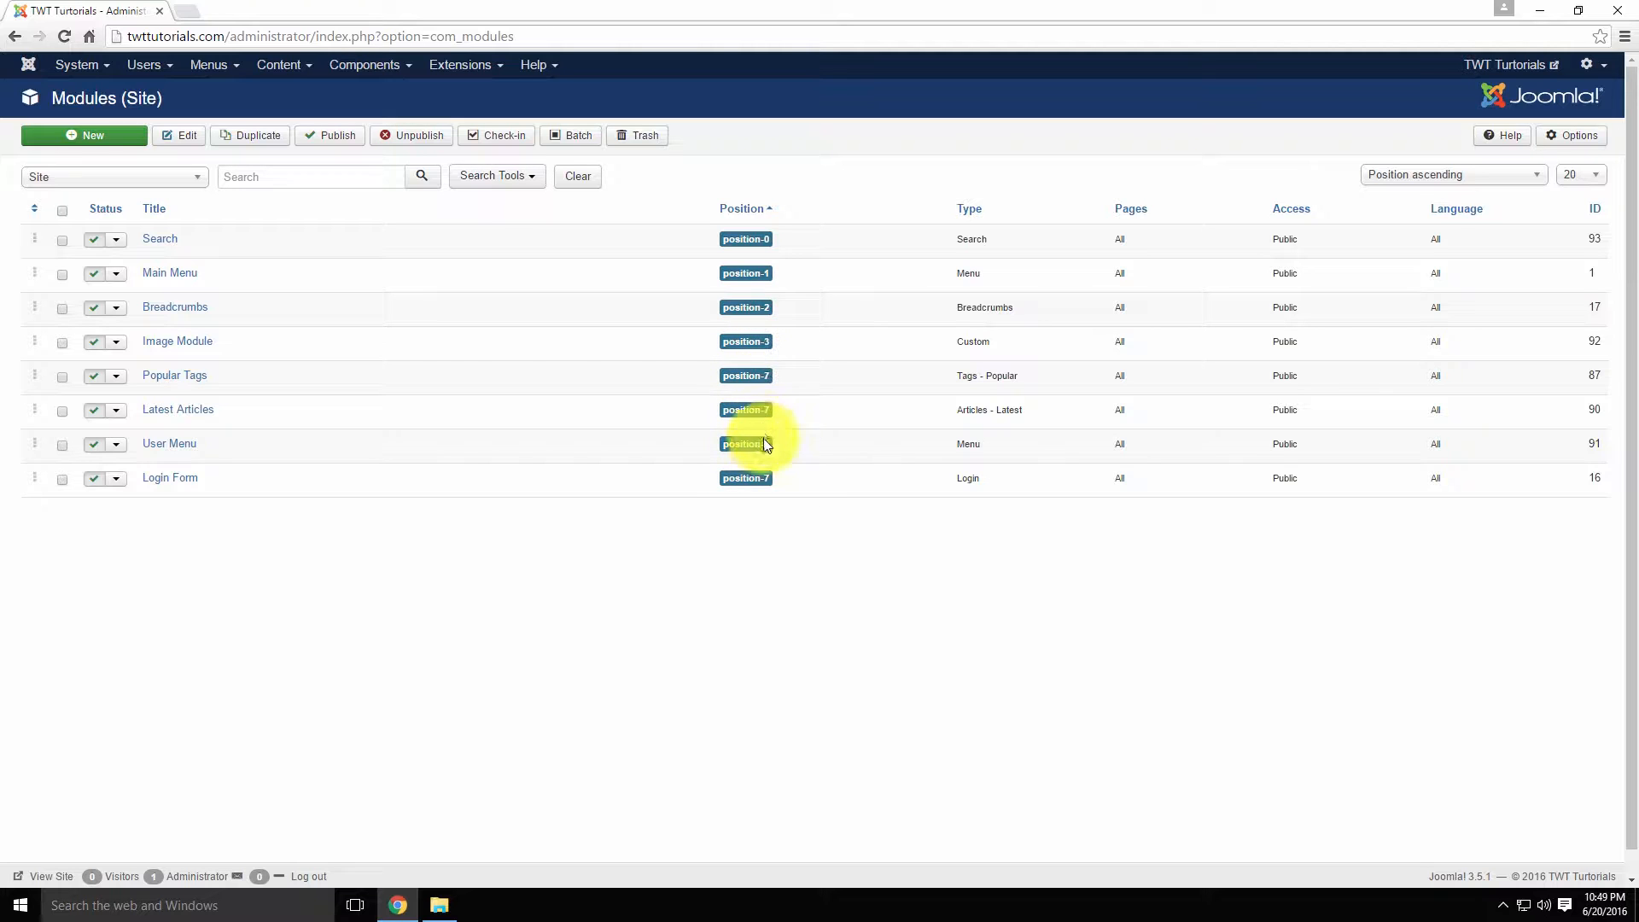
Open the site's homepage in a second browser tab and examine where the Search module is displayed
left_click(187, 10)
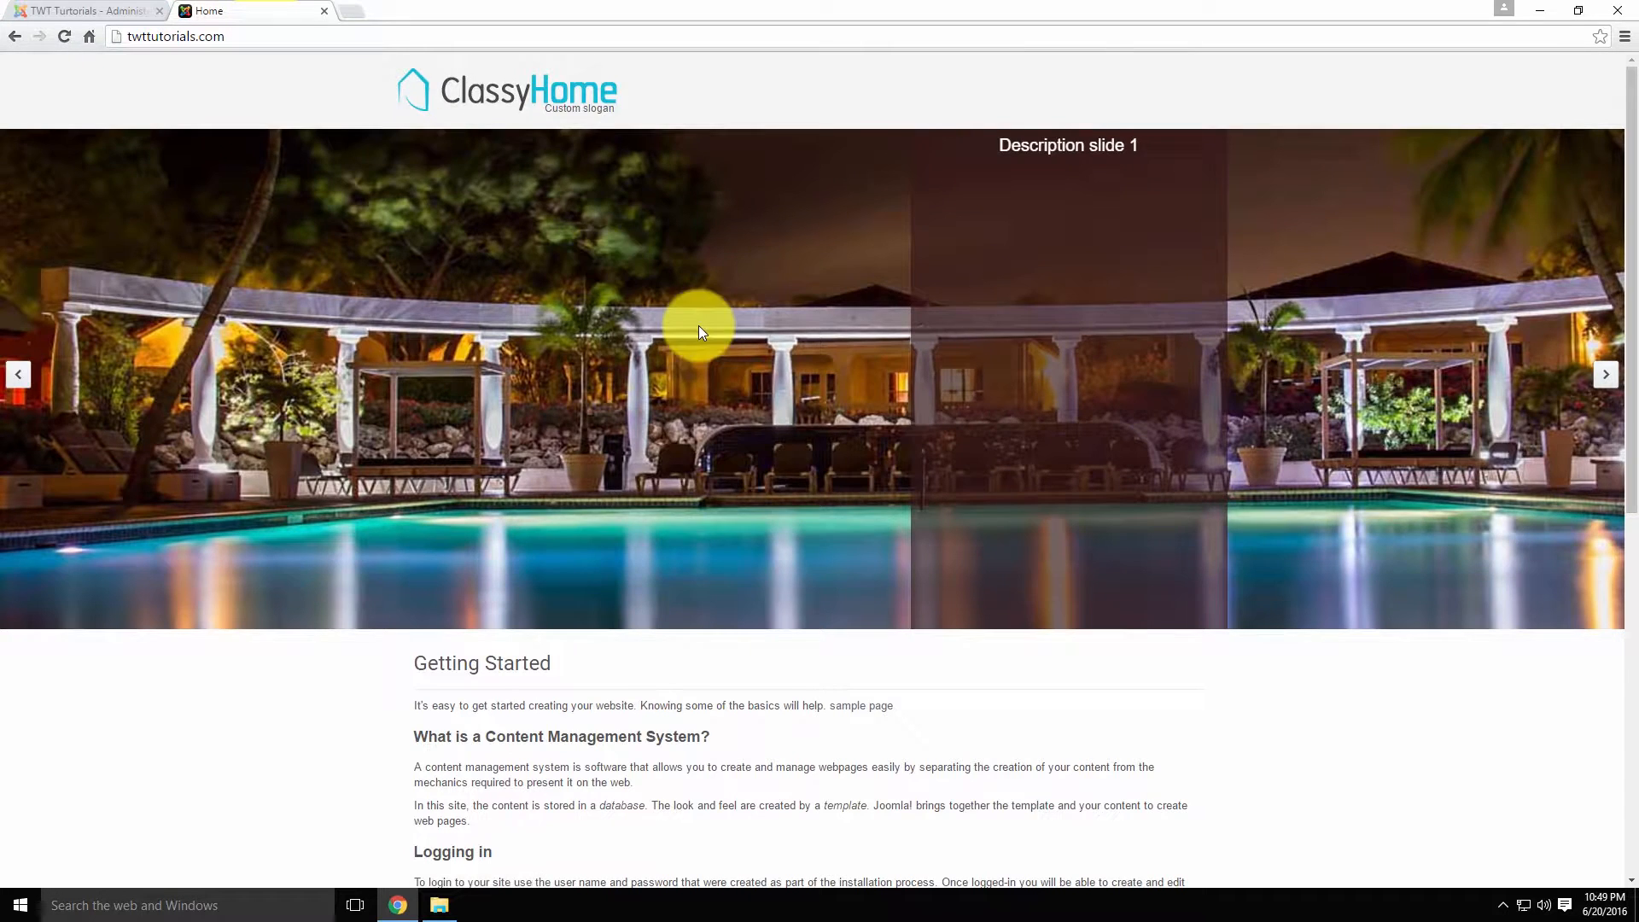
scroll(699, 327, "down", 5)
scroll(699, 326, "down", 3)
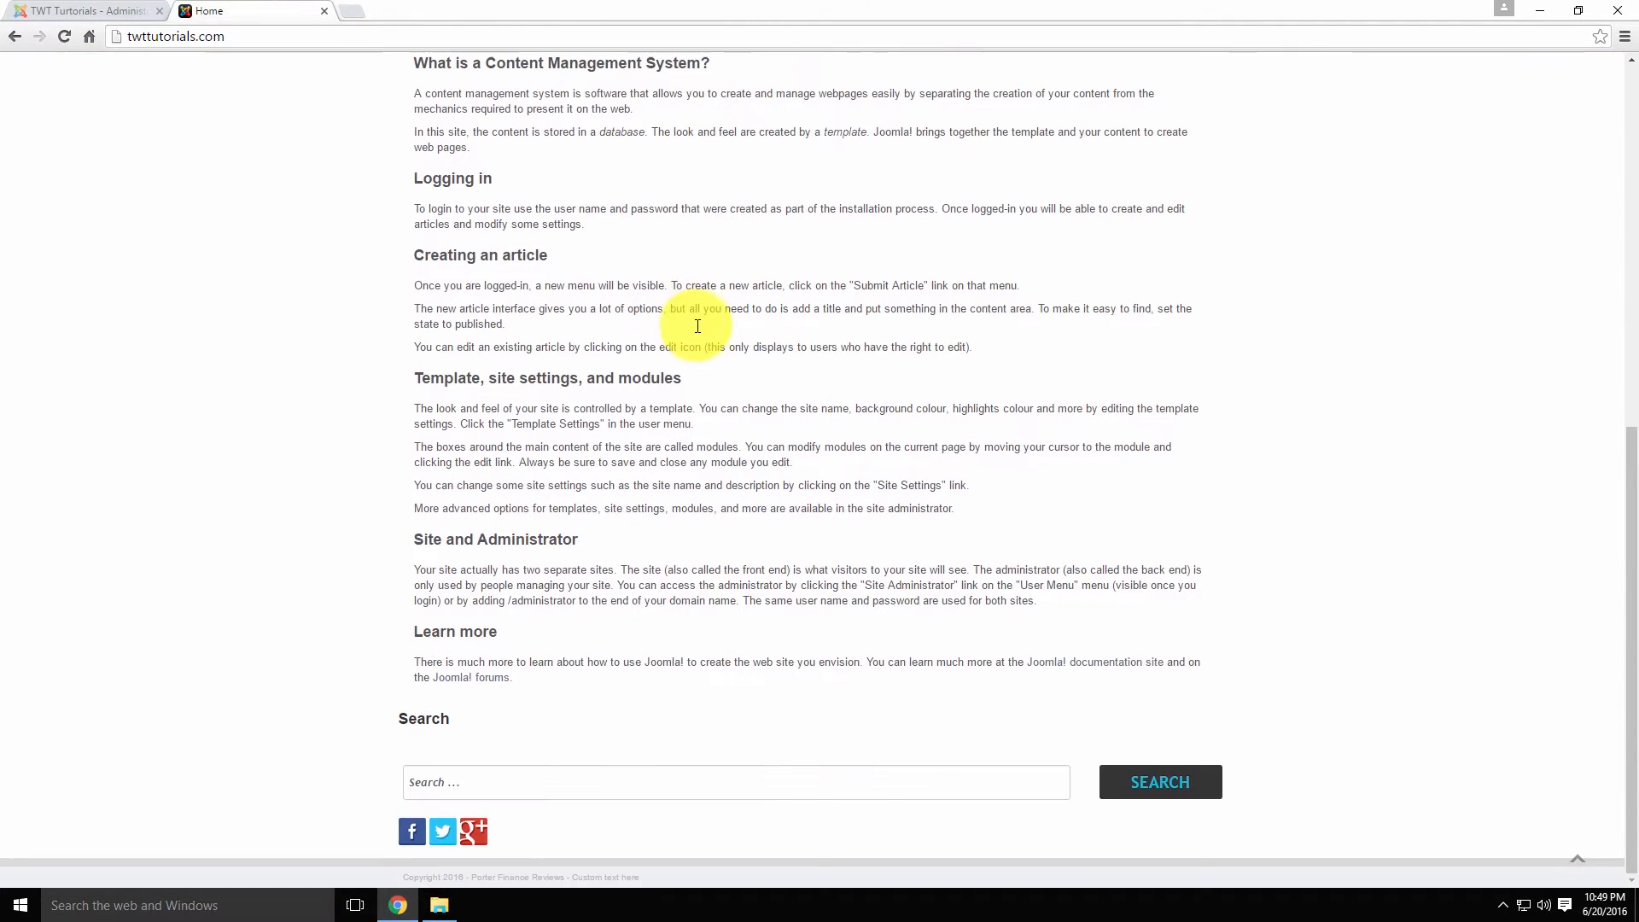
Set the Main Menu module's position to Mainmenu [mainmenu] under the Classyhome3 template and save the module
left_click(69, 11)
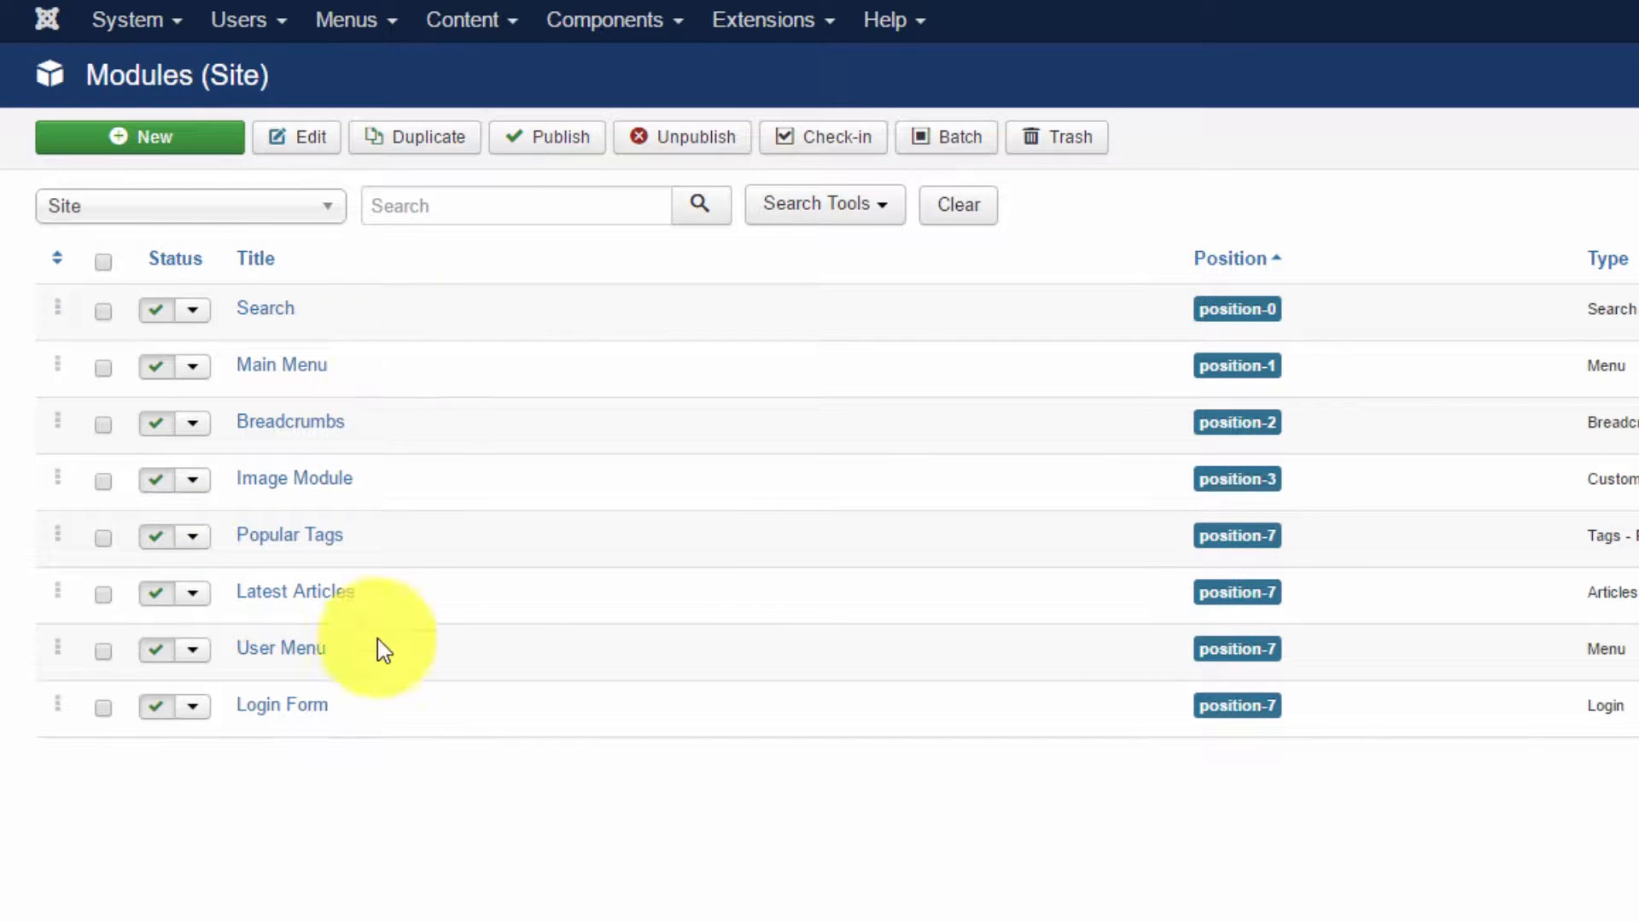
left_click(305, 376)
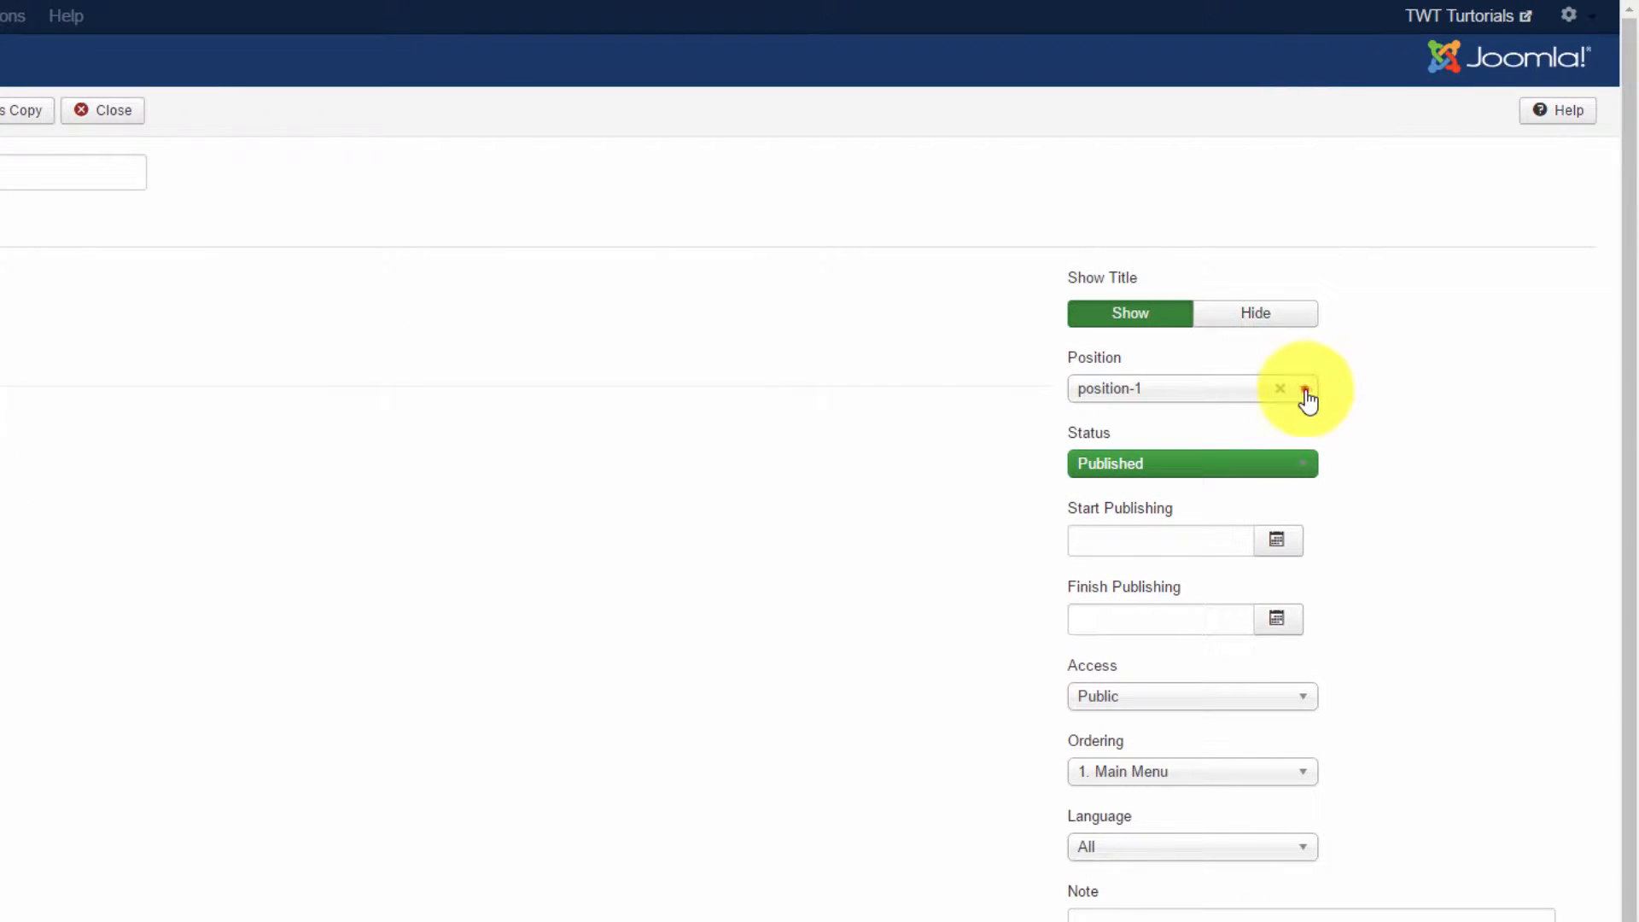
left_click(1307, 394)
scroll(1219, 615, "down", 1)
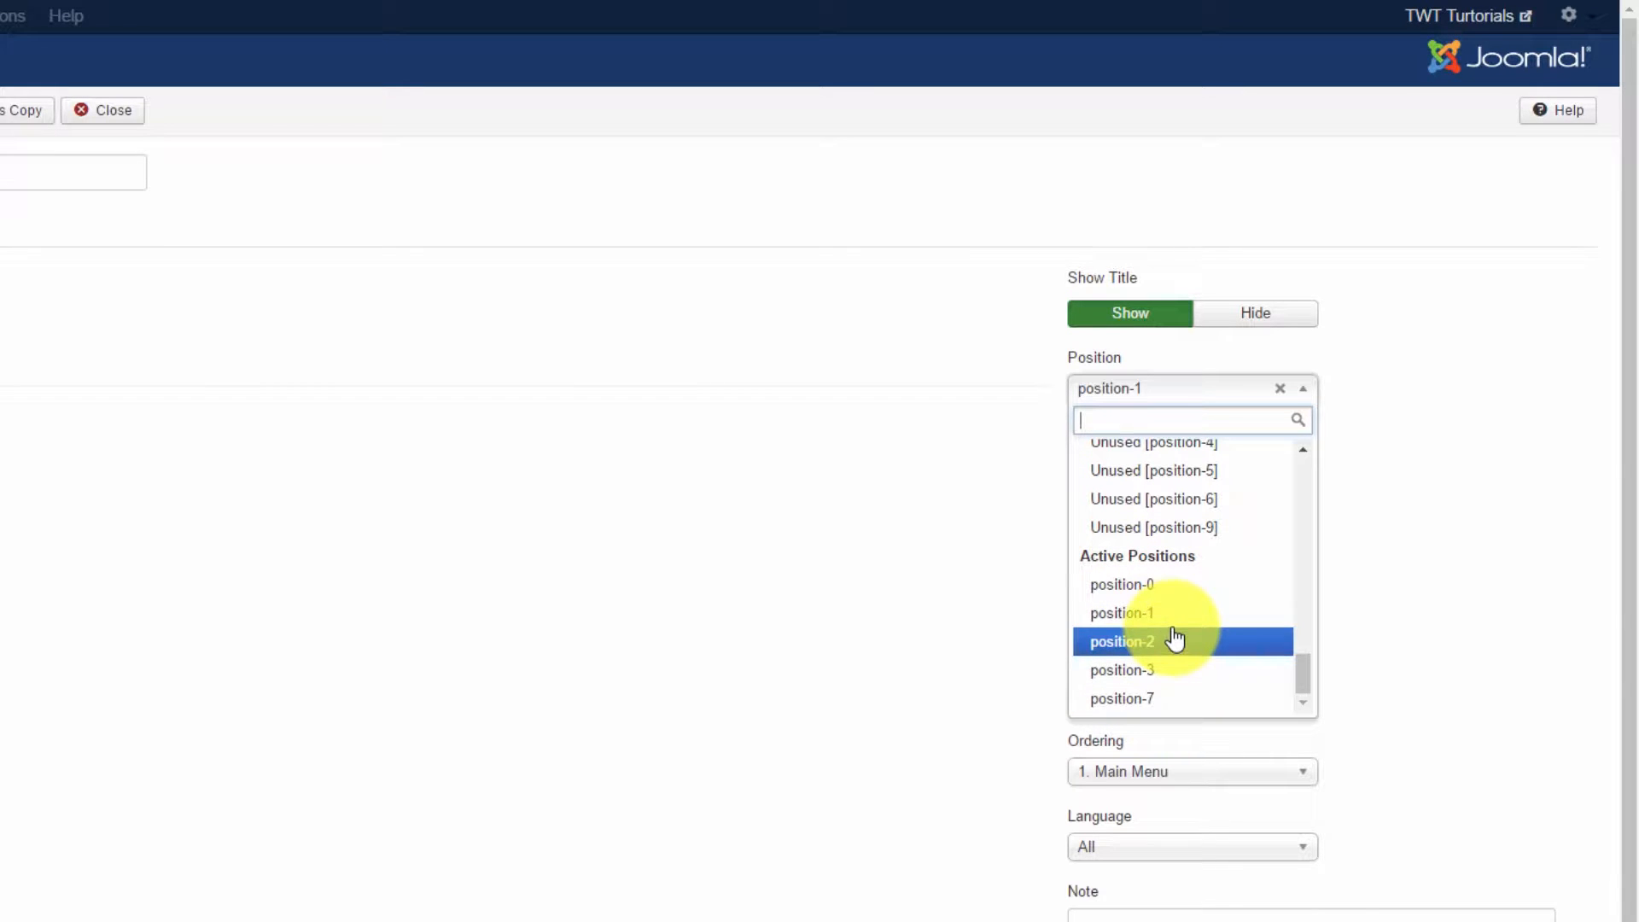
key("Up")
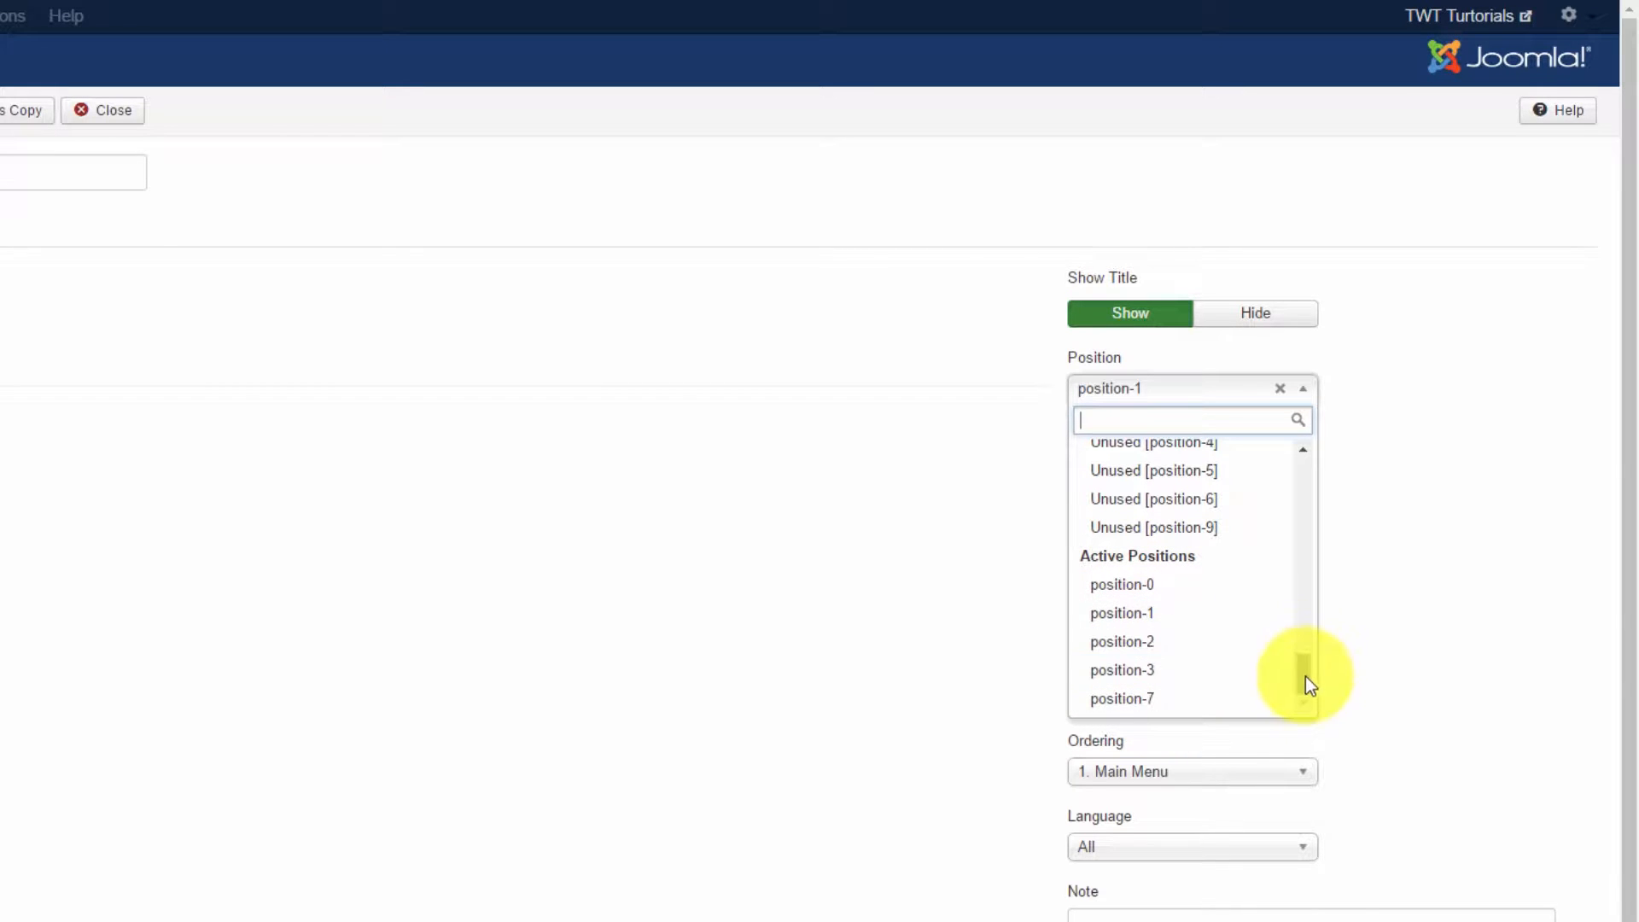
left_click_drag(1302, 674, 1292, 597)
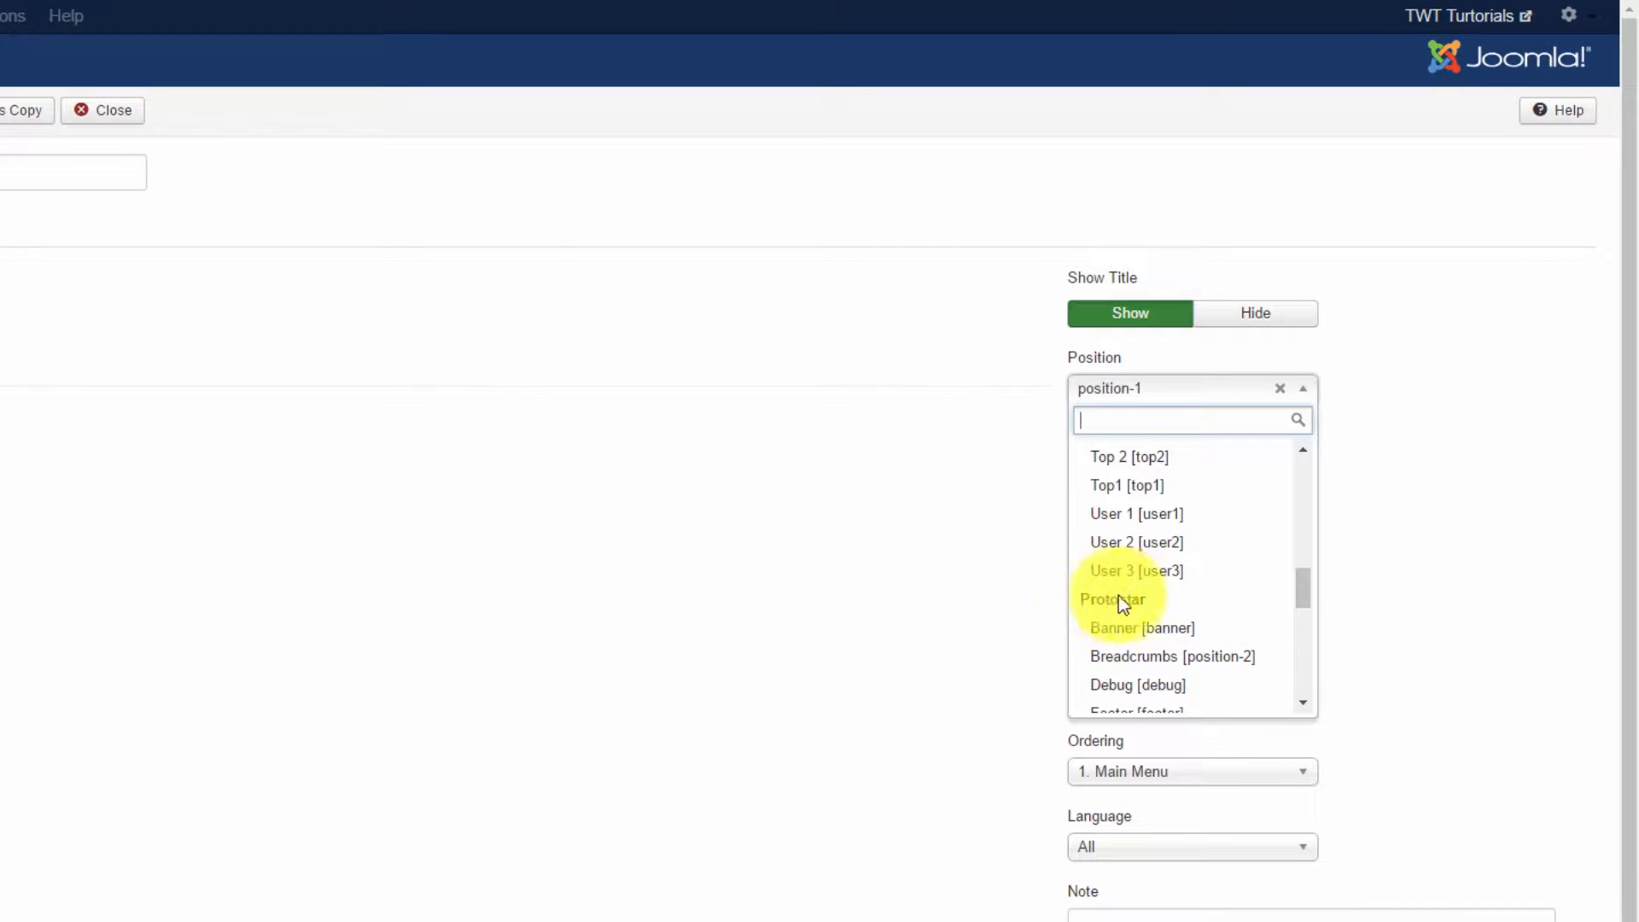
left_click_drag(1304, 598, 1302, 550)
scroll(1112, 516, "up", 3)
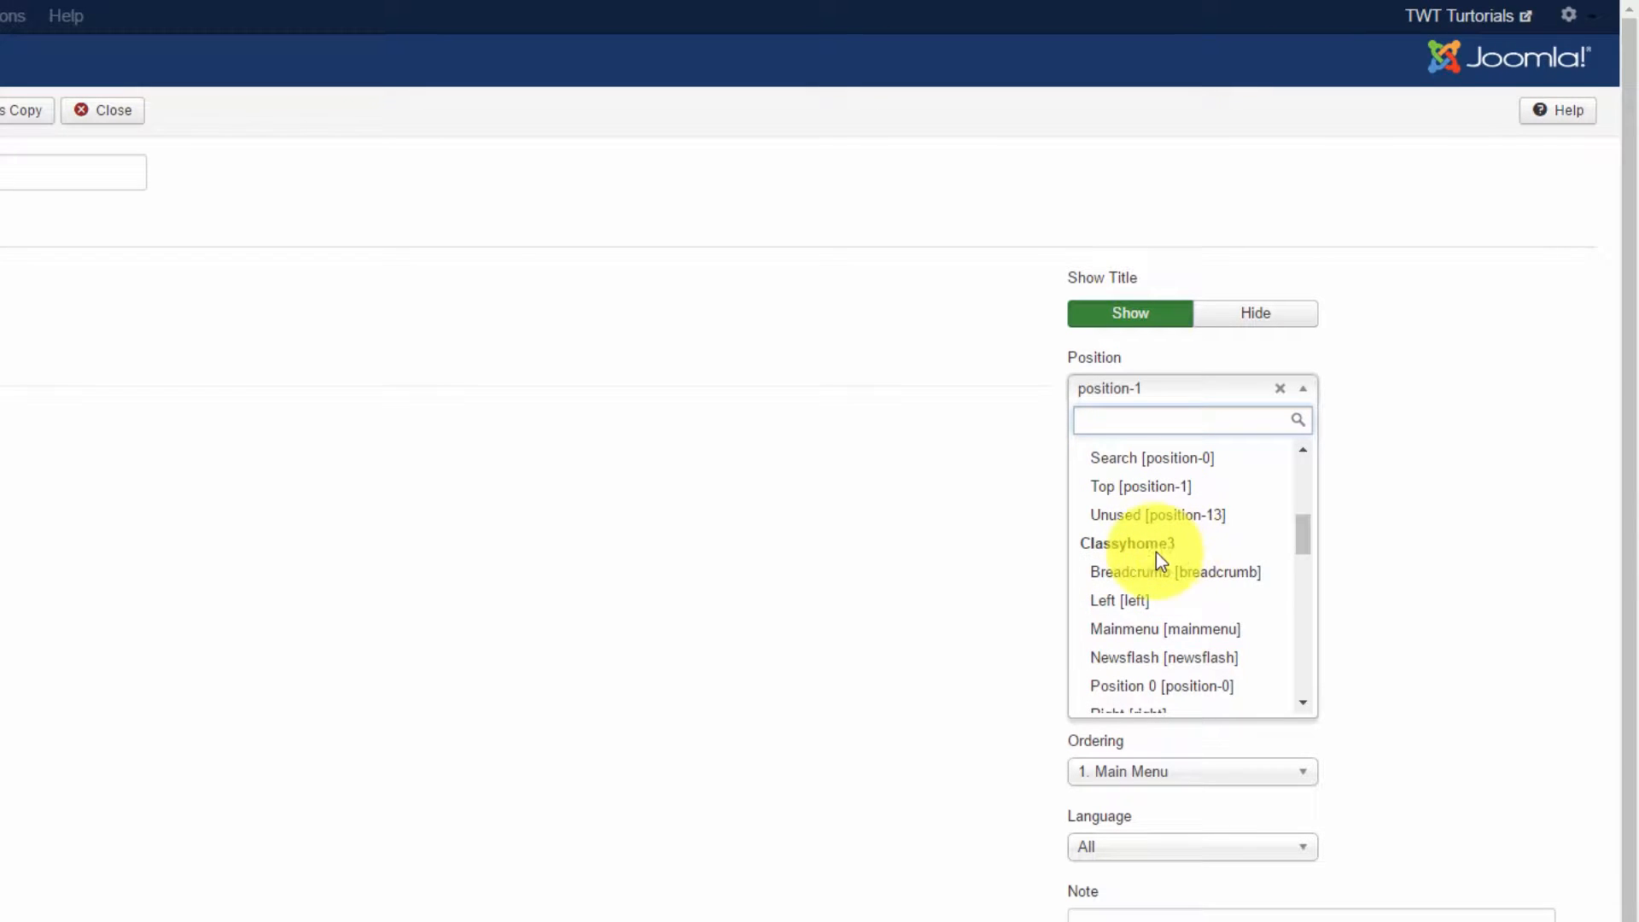
scroll(1215, 554, "down", 1)
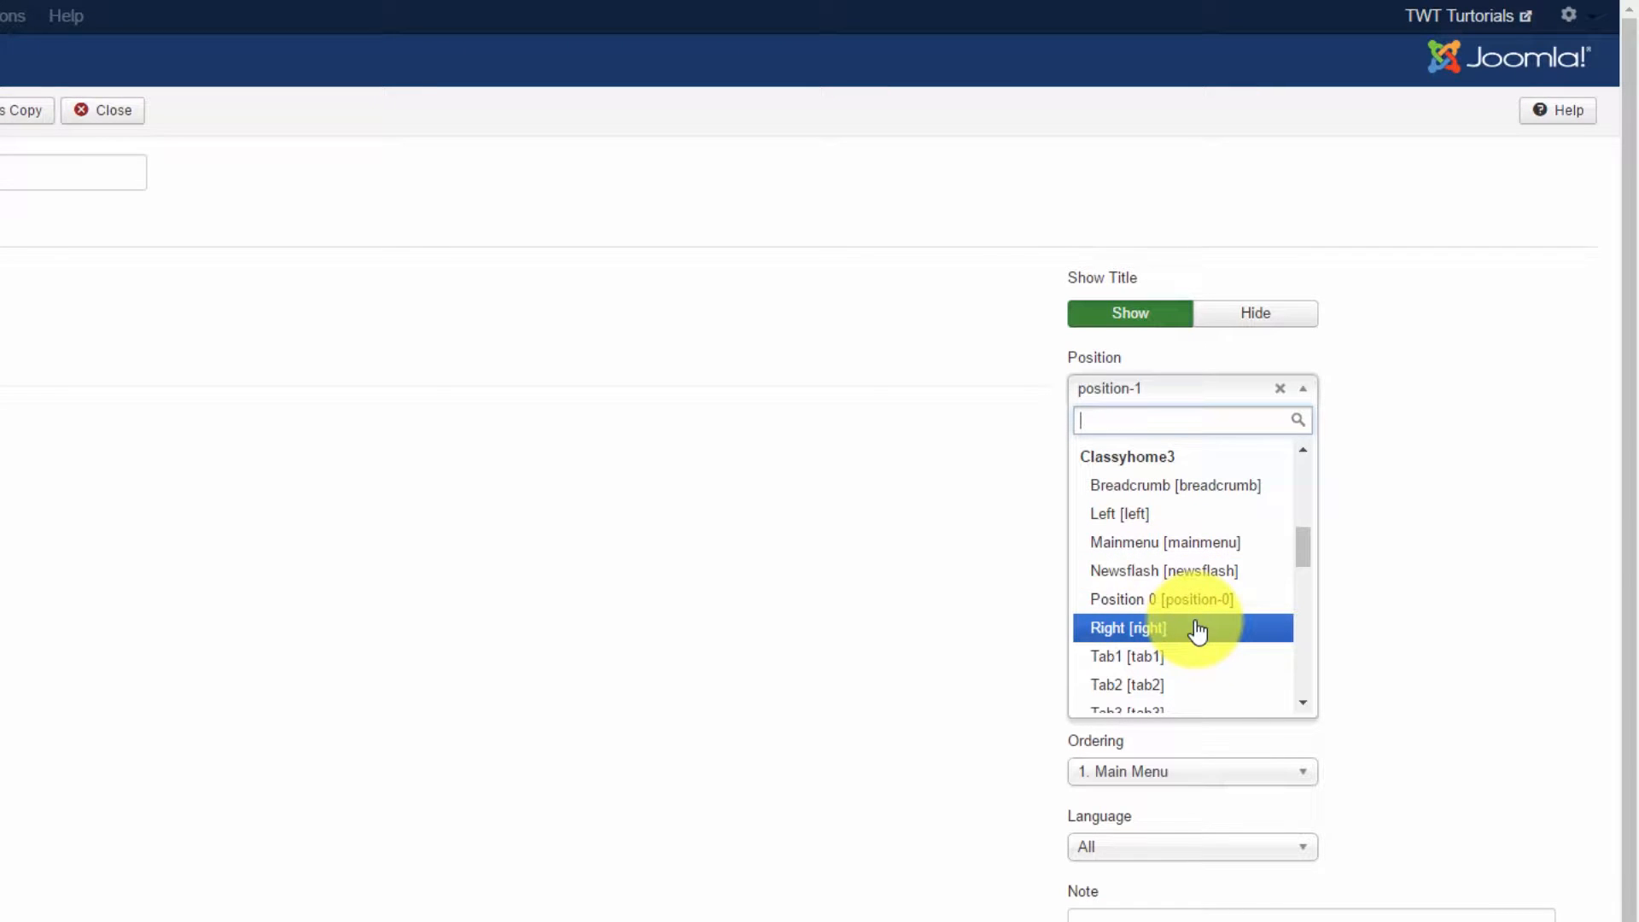
left_click(1125, 543)
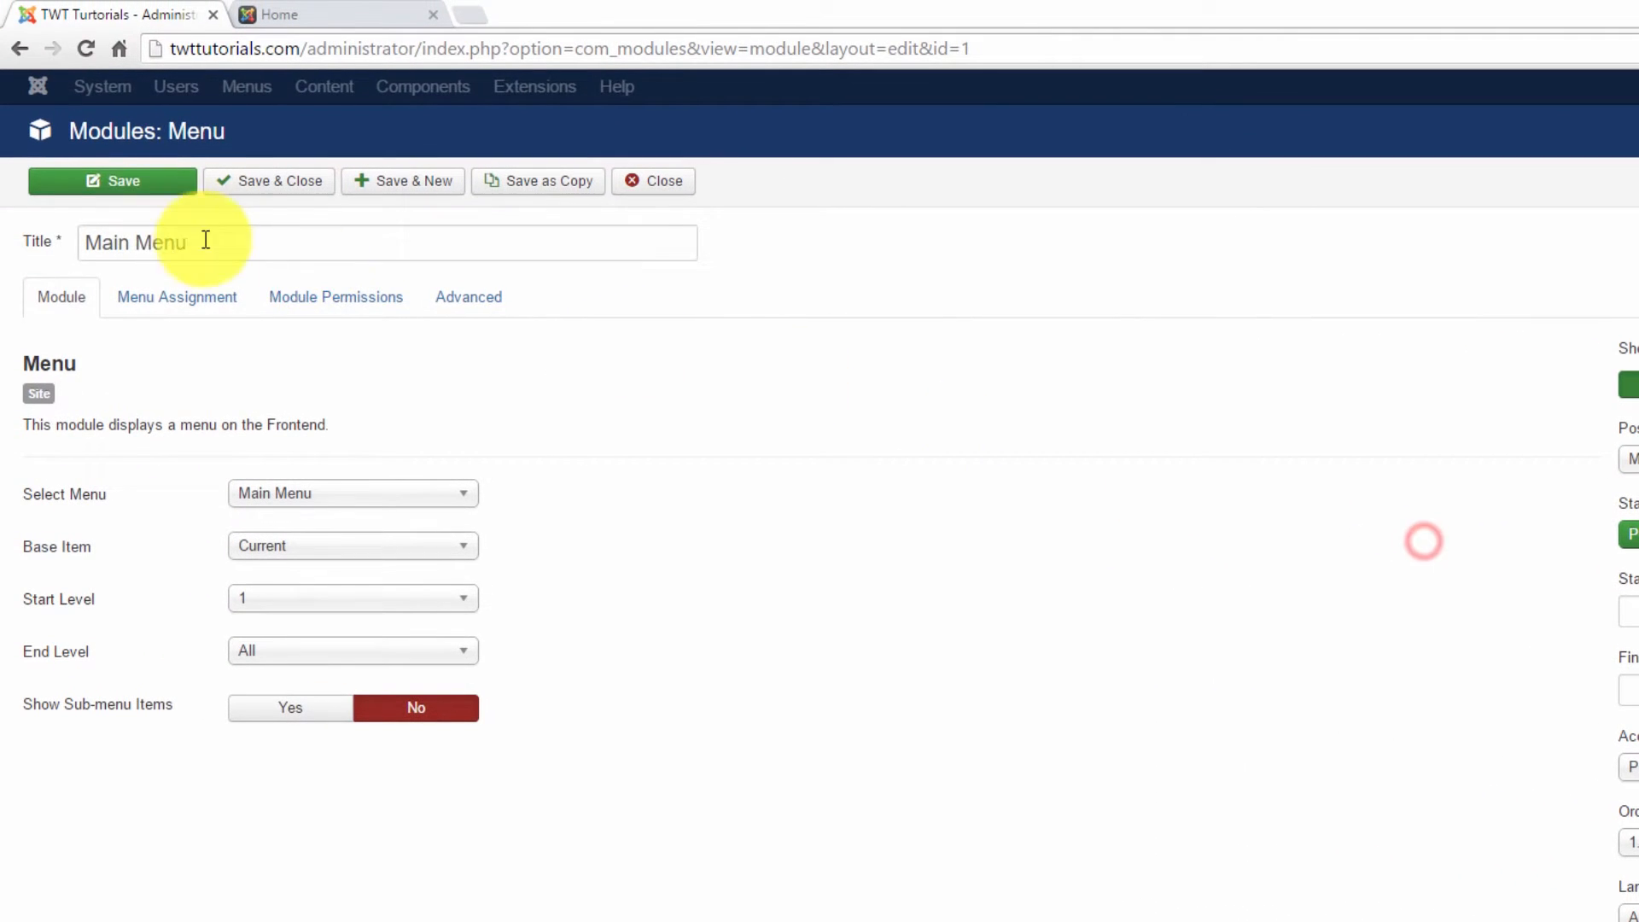
left_click(115, 190)
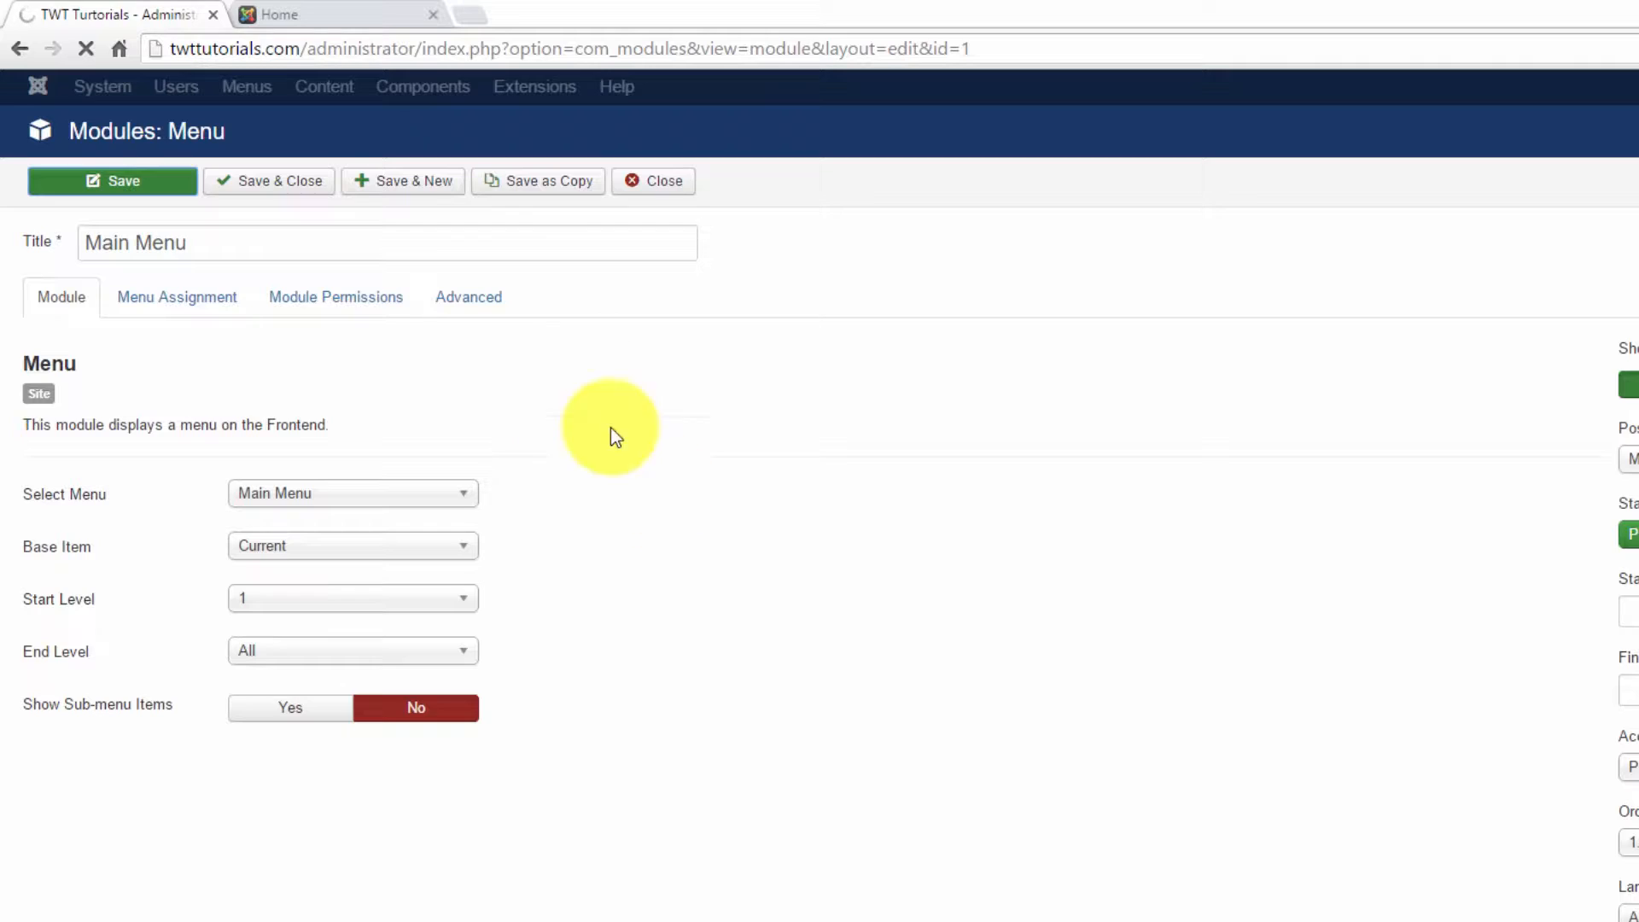
Check the homepage's main menu at full width and in a reduced window with the mobile menu expanded
left_click(301, 14)
scroll(622, 468, "up", 8)
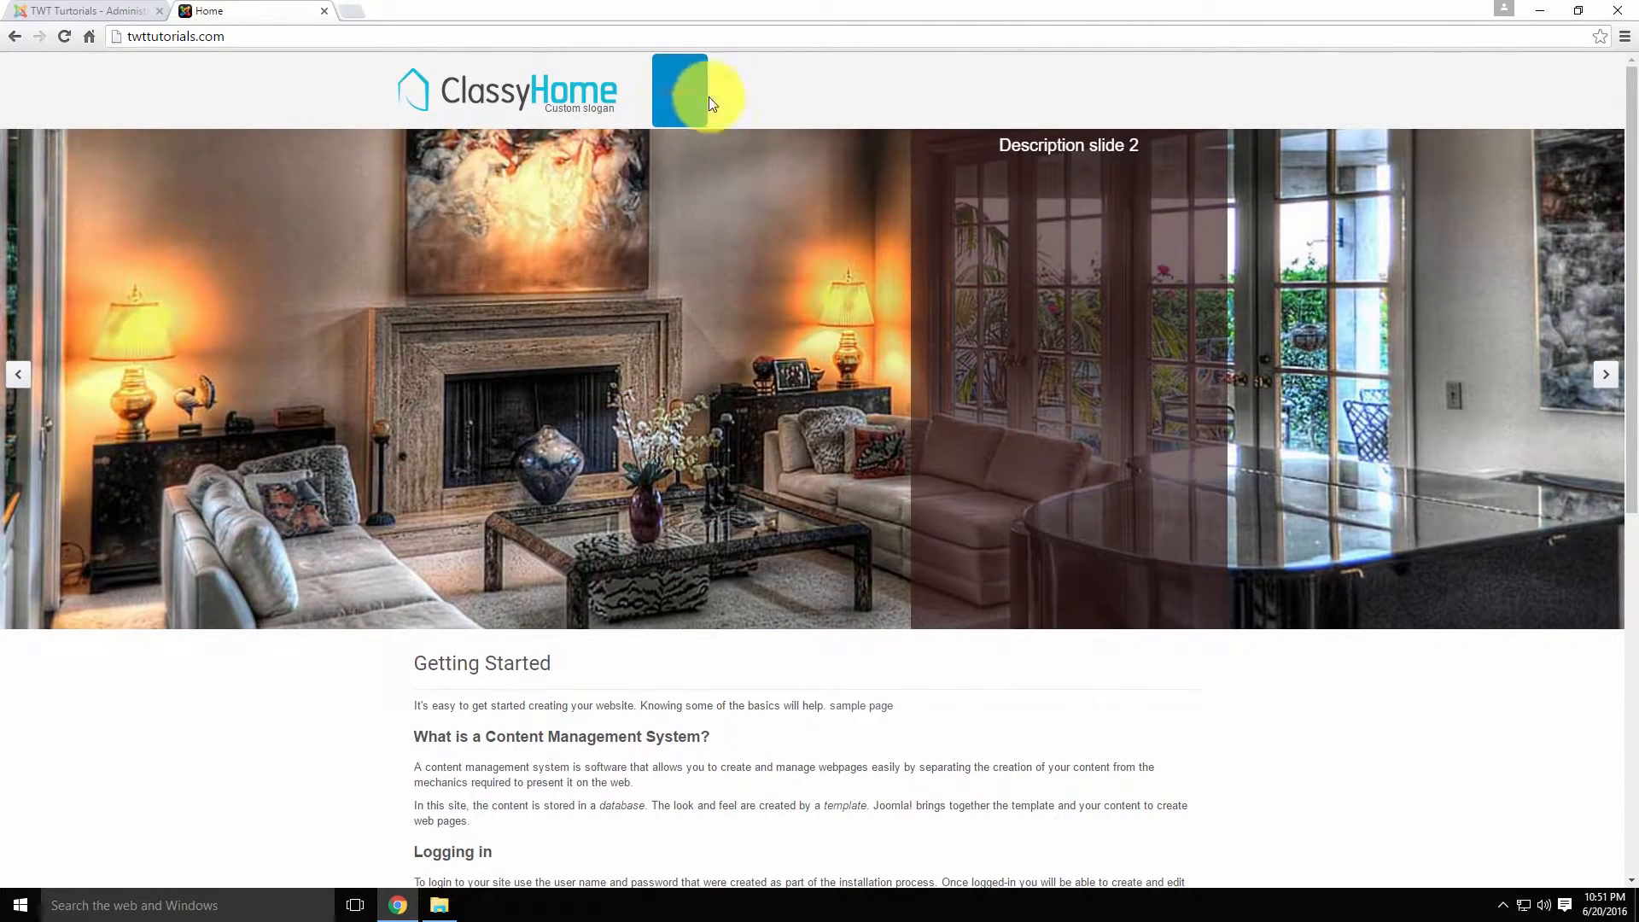
double_click(792, 14)
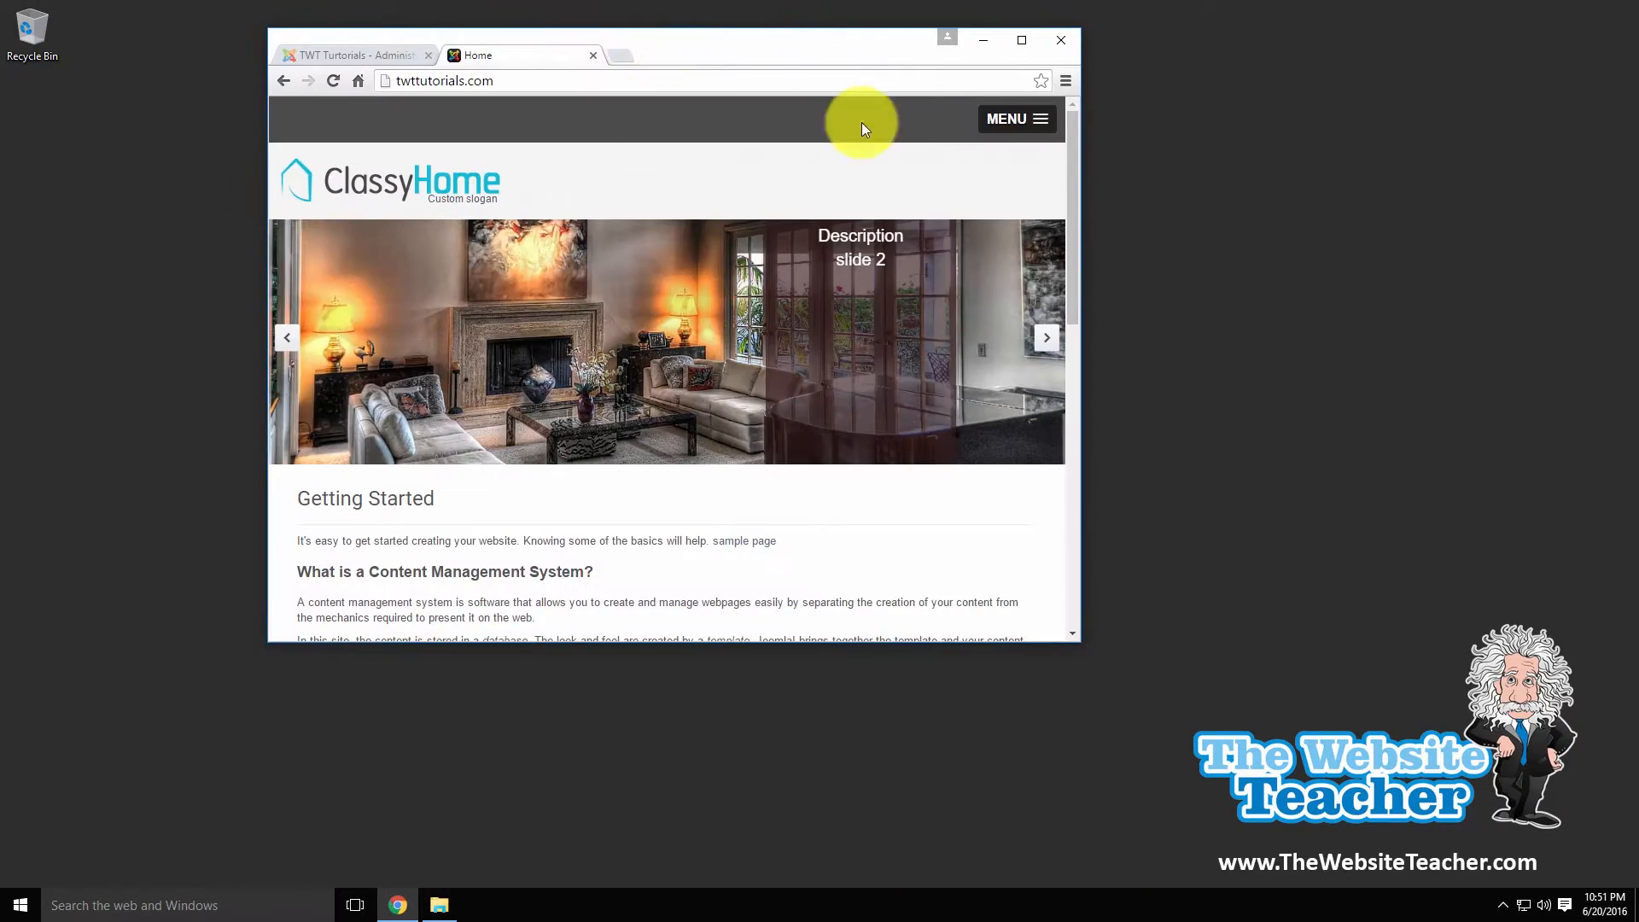
left_click(1008, 120)
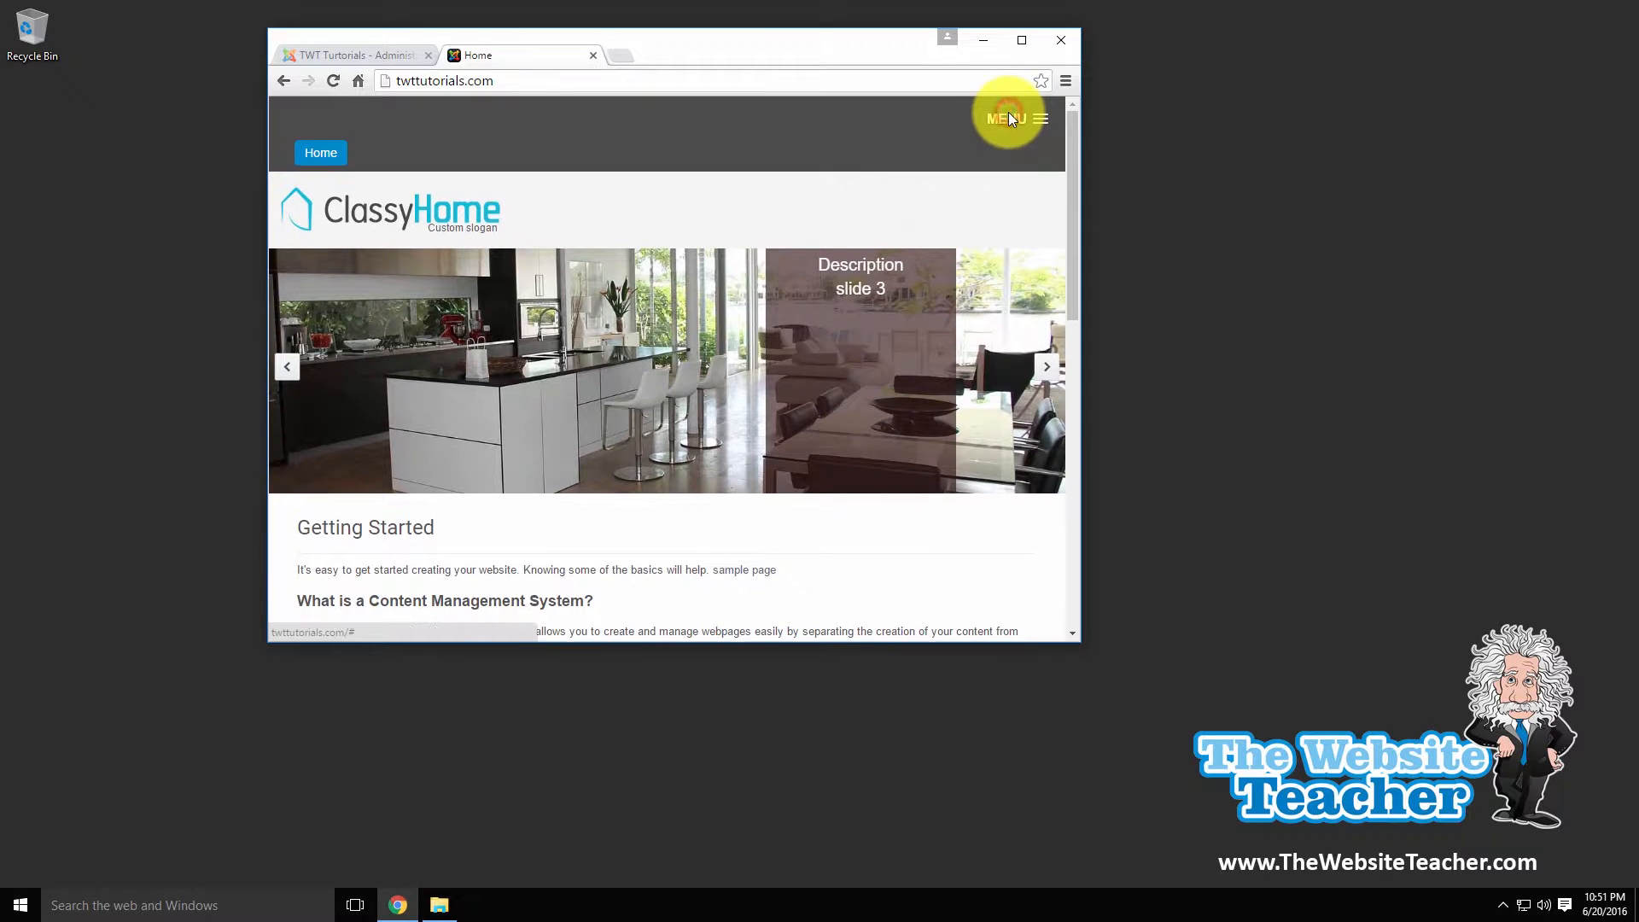
double_click(653, 39)
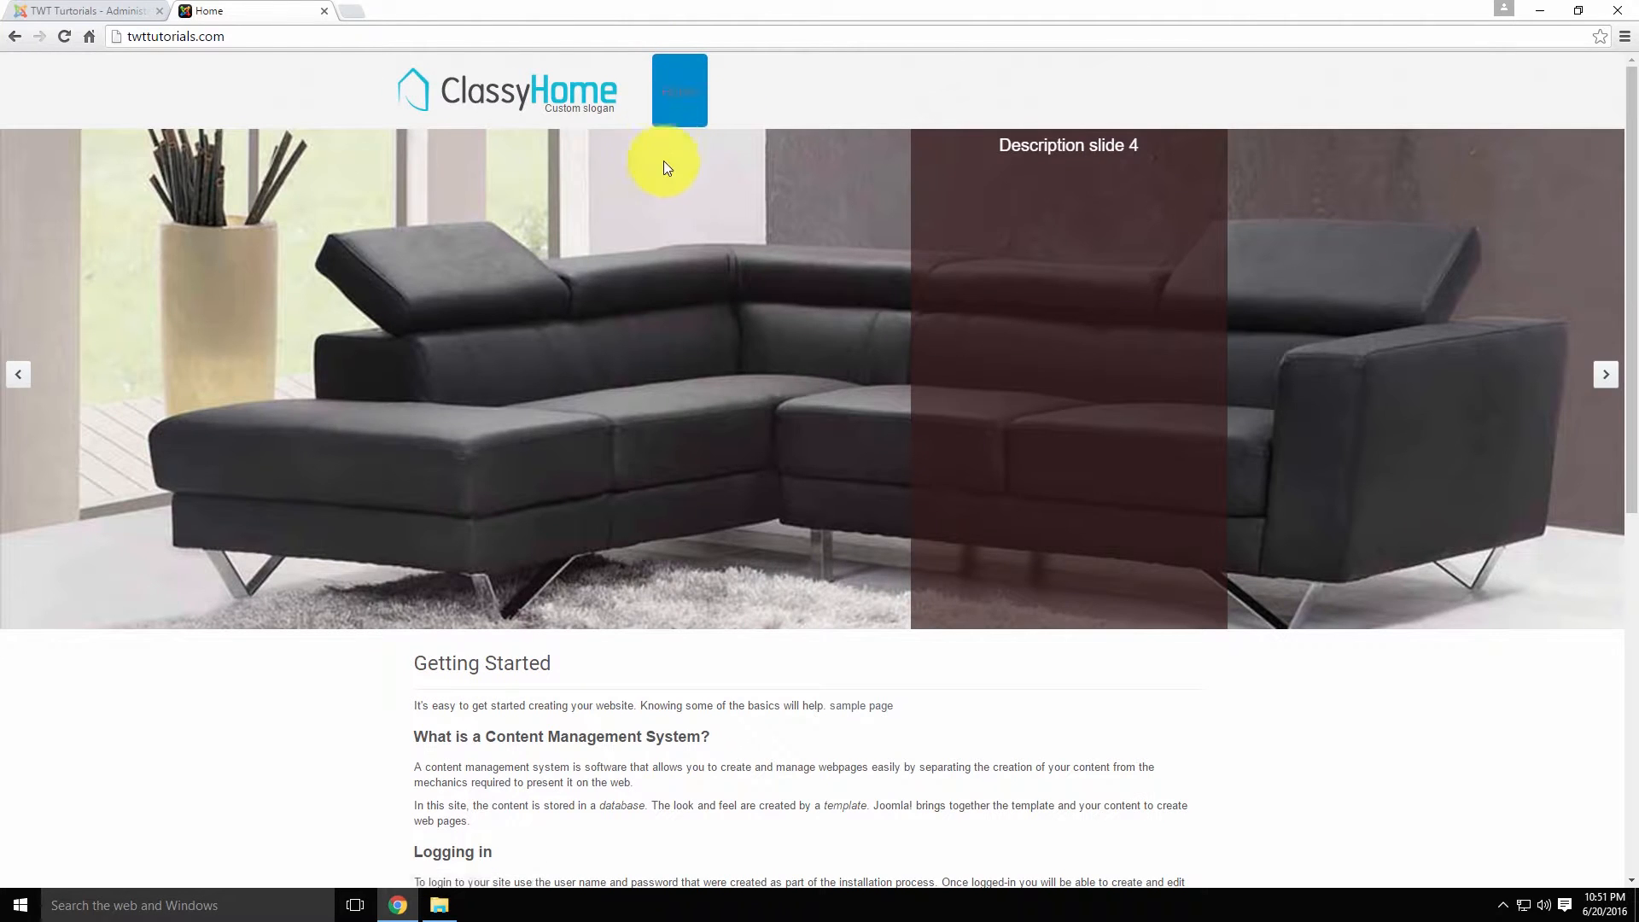
scroll(940, 548, "down", 2)
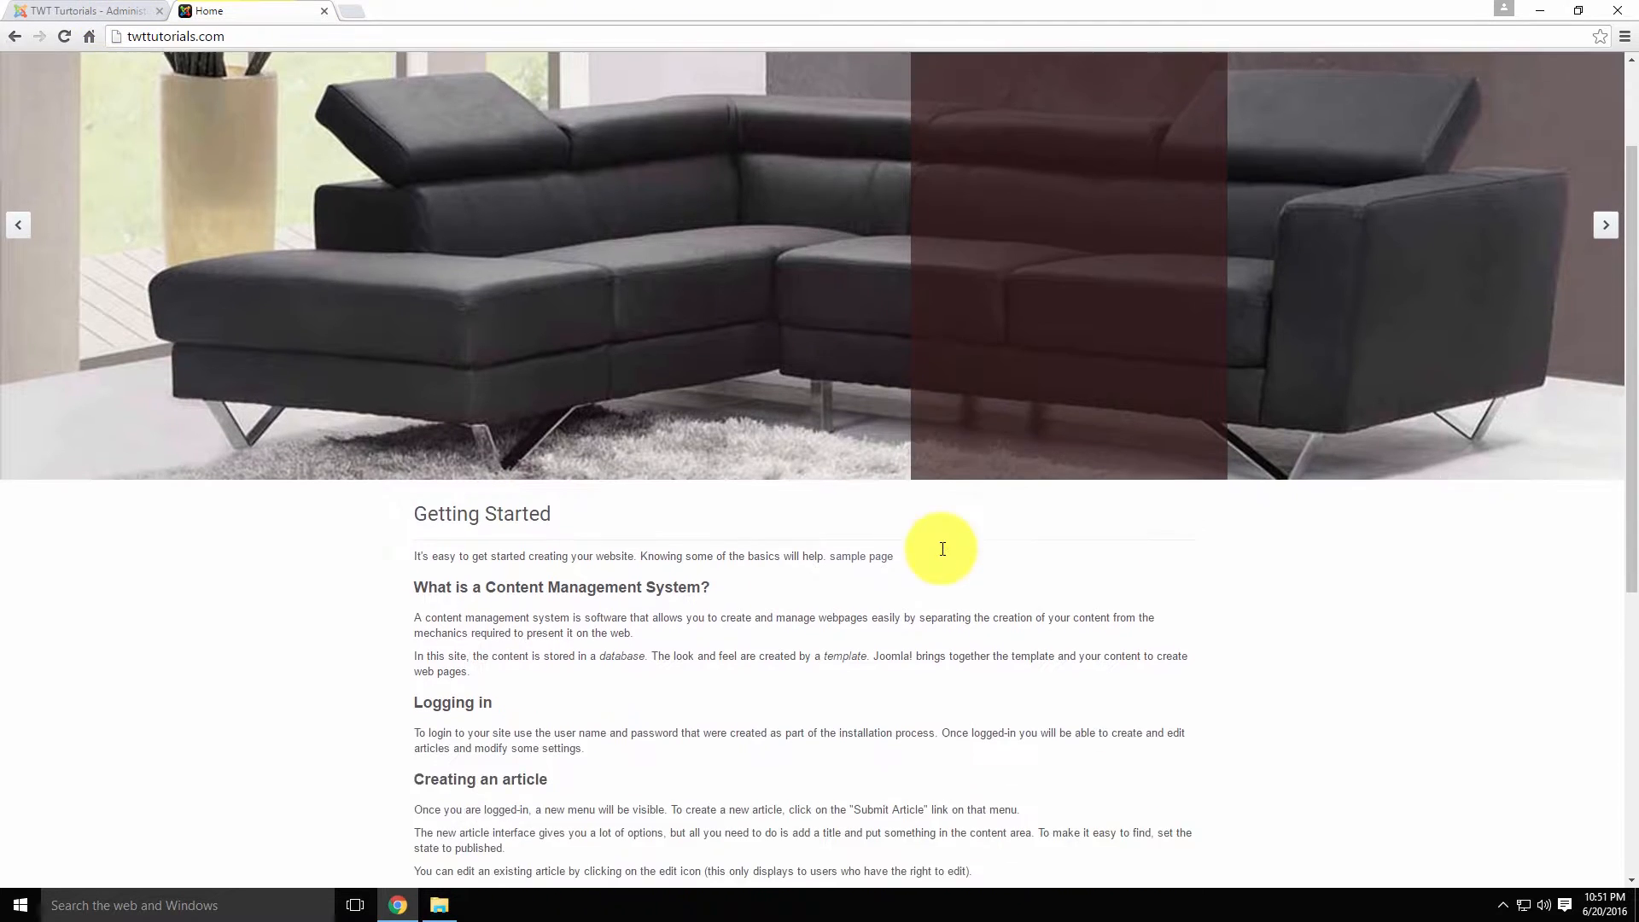
scroll(946, 504, "up", 2)
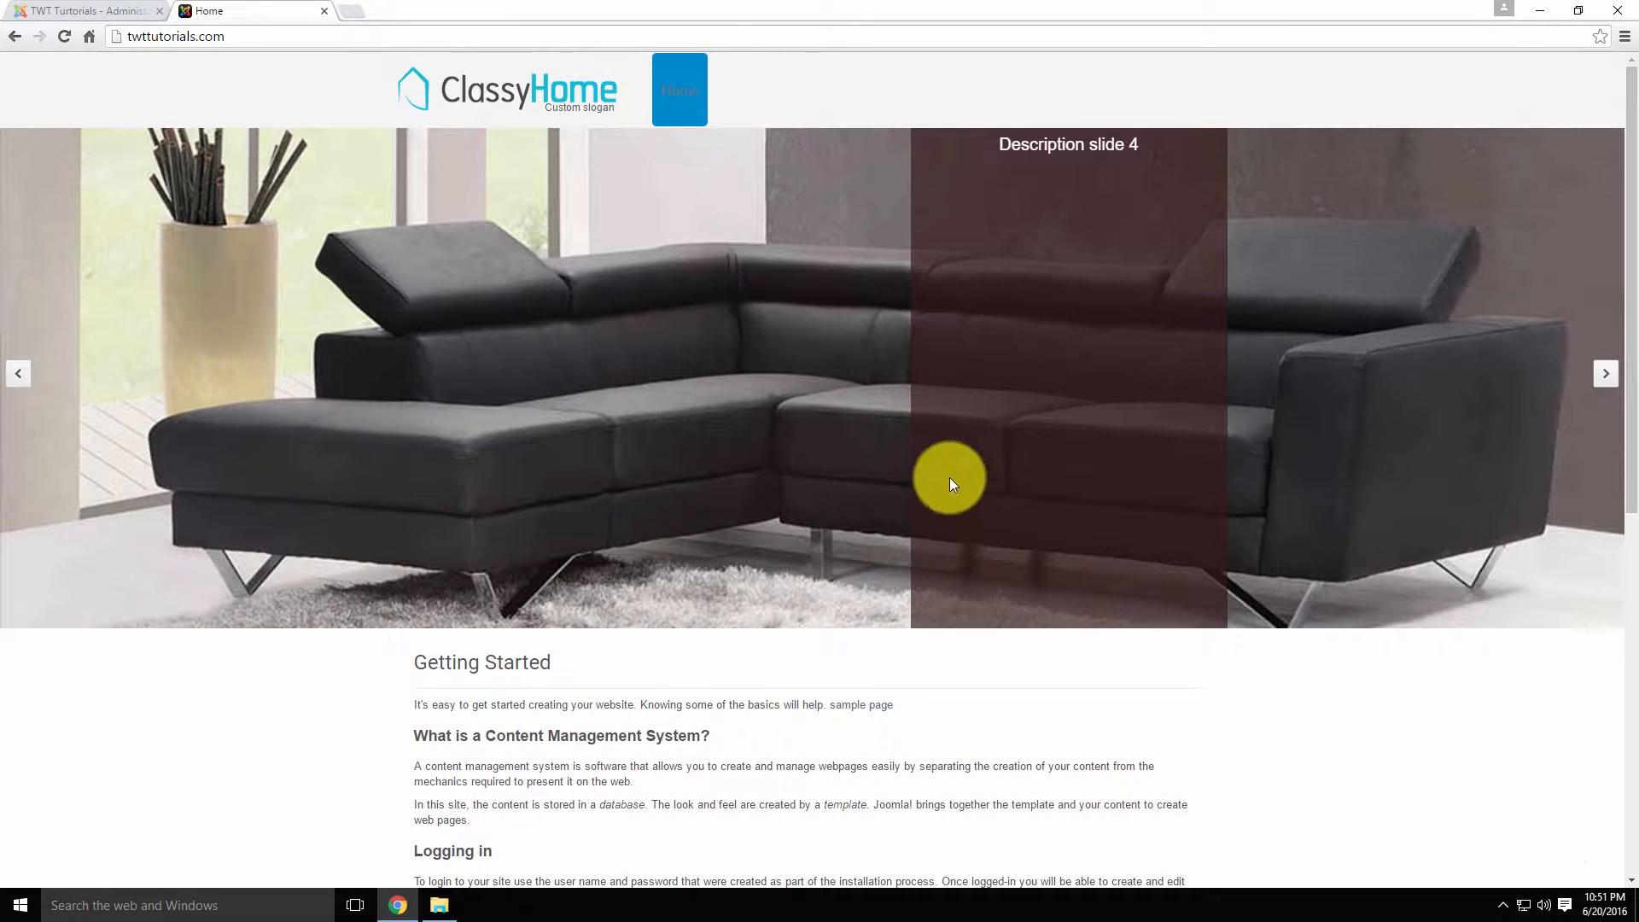
Set the Login Form module's position to Right [right] under the Classyhome3 template and save the module
left_click(100, 9)
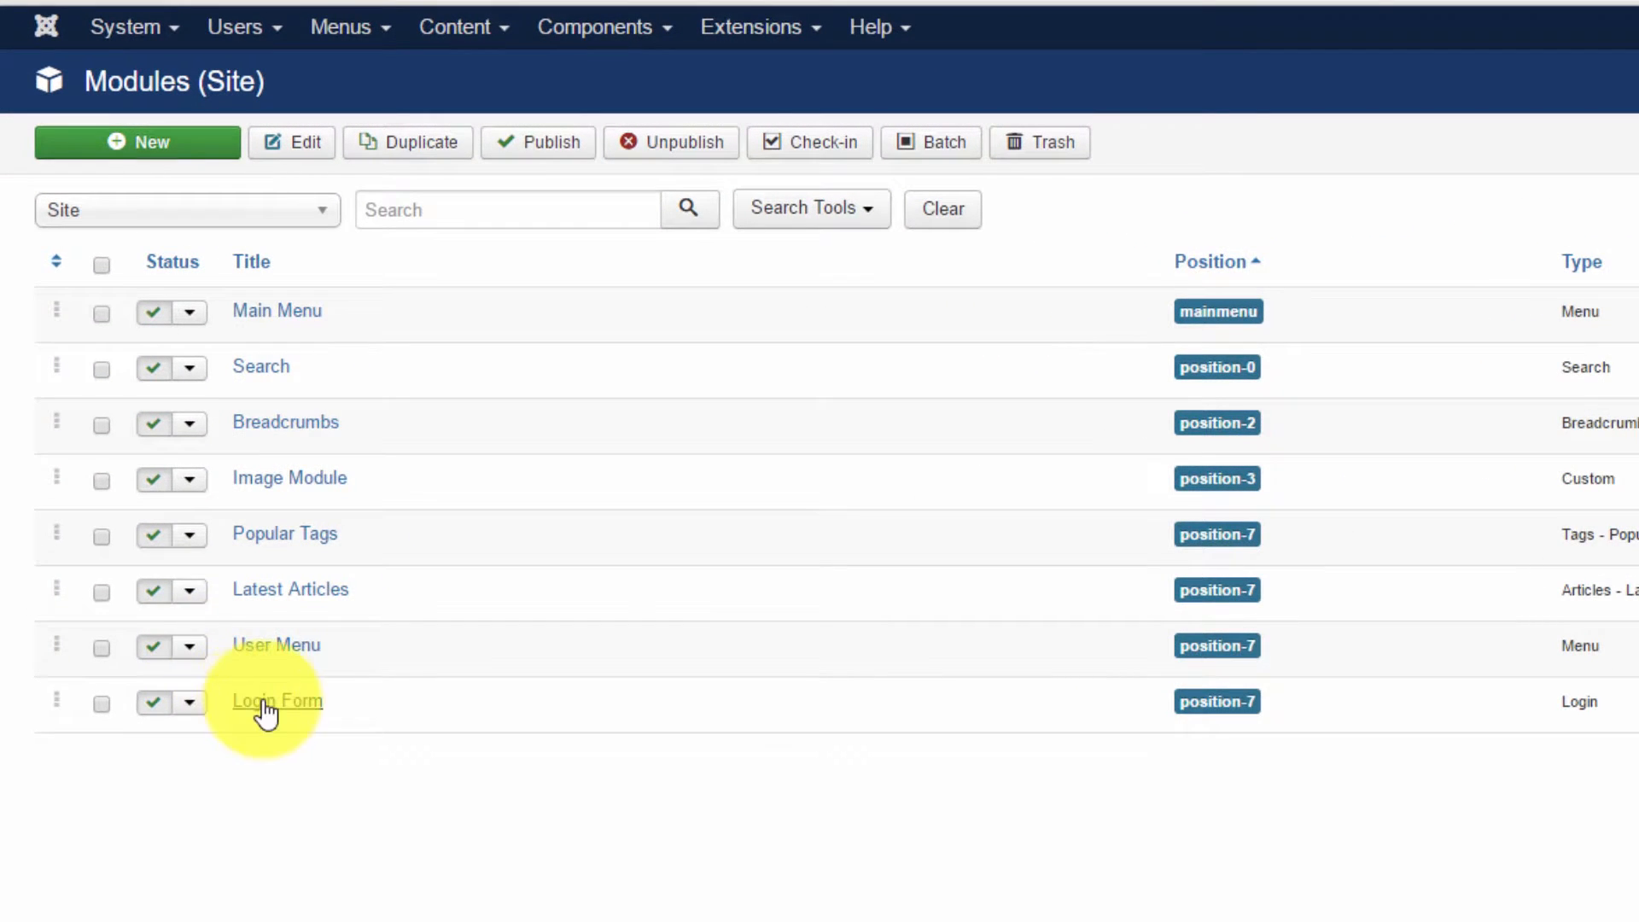
left_click(324, 702)
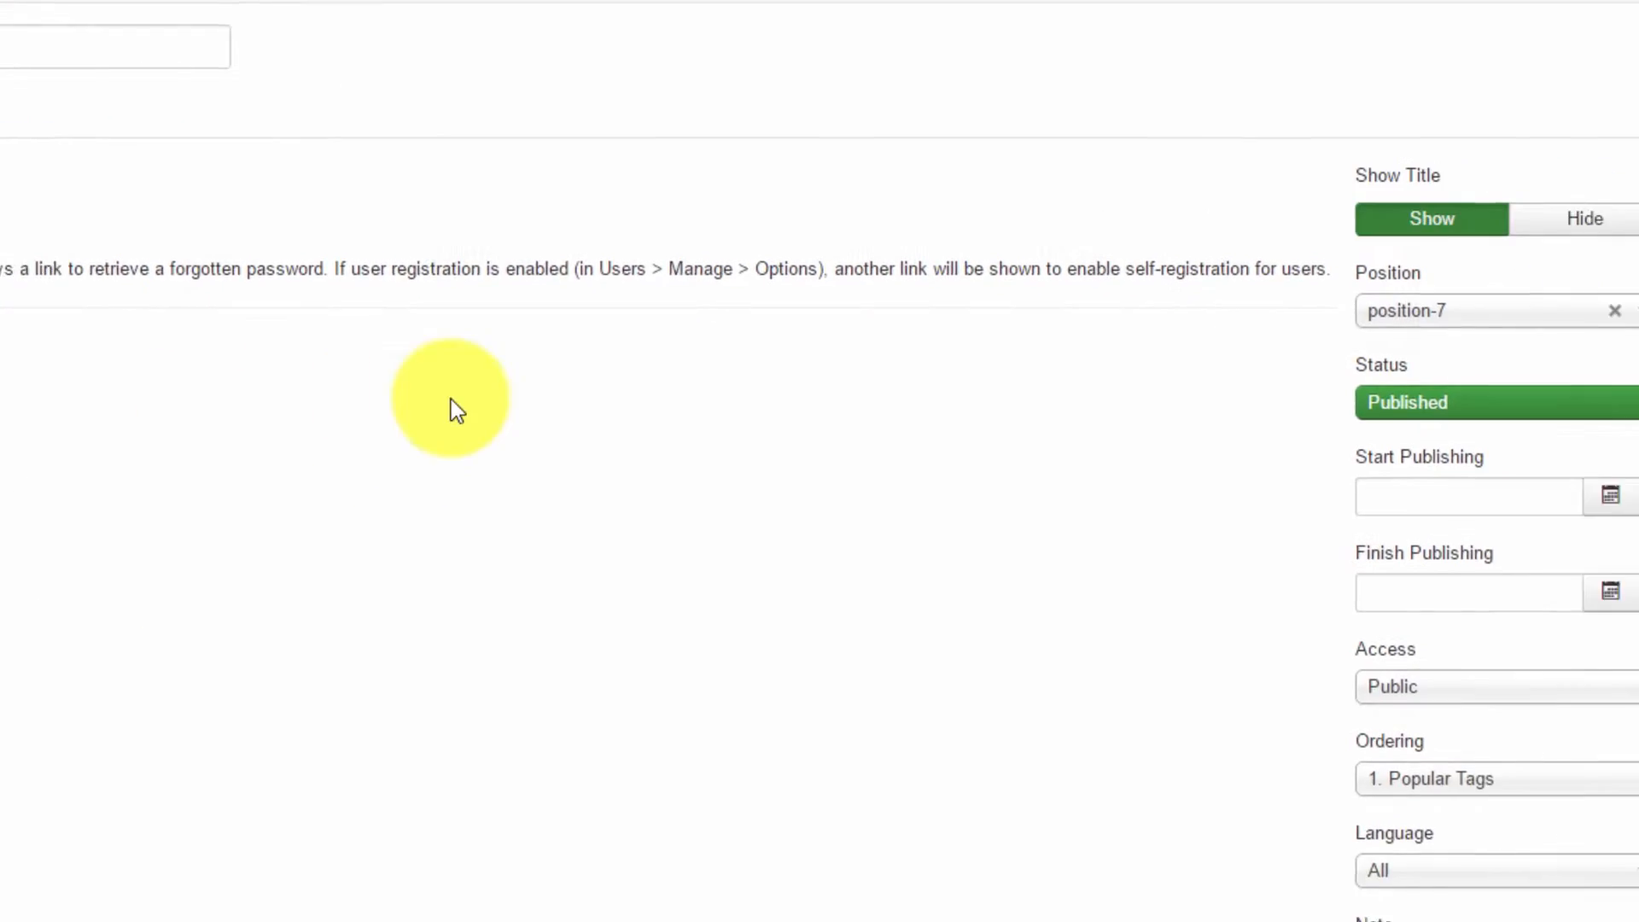
left_click(1234, 203)
scroll(1127, 410, "up", 15)
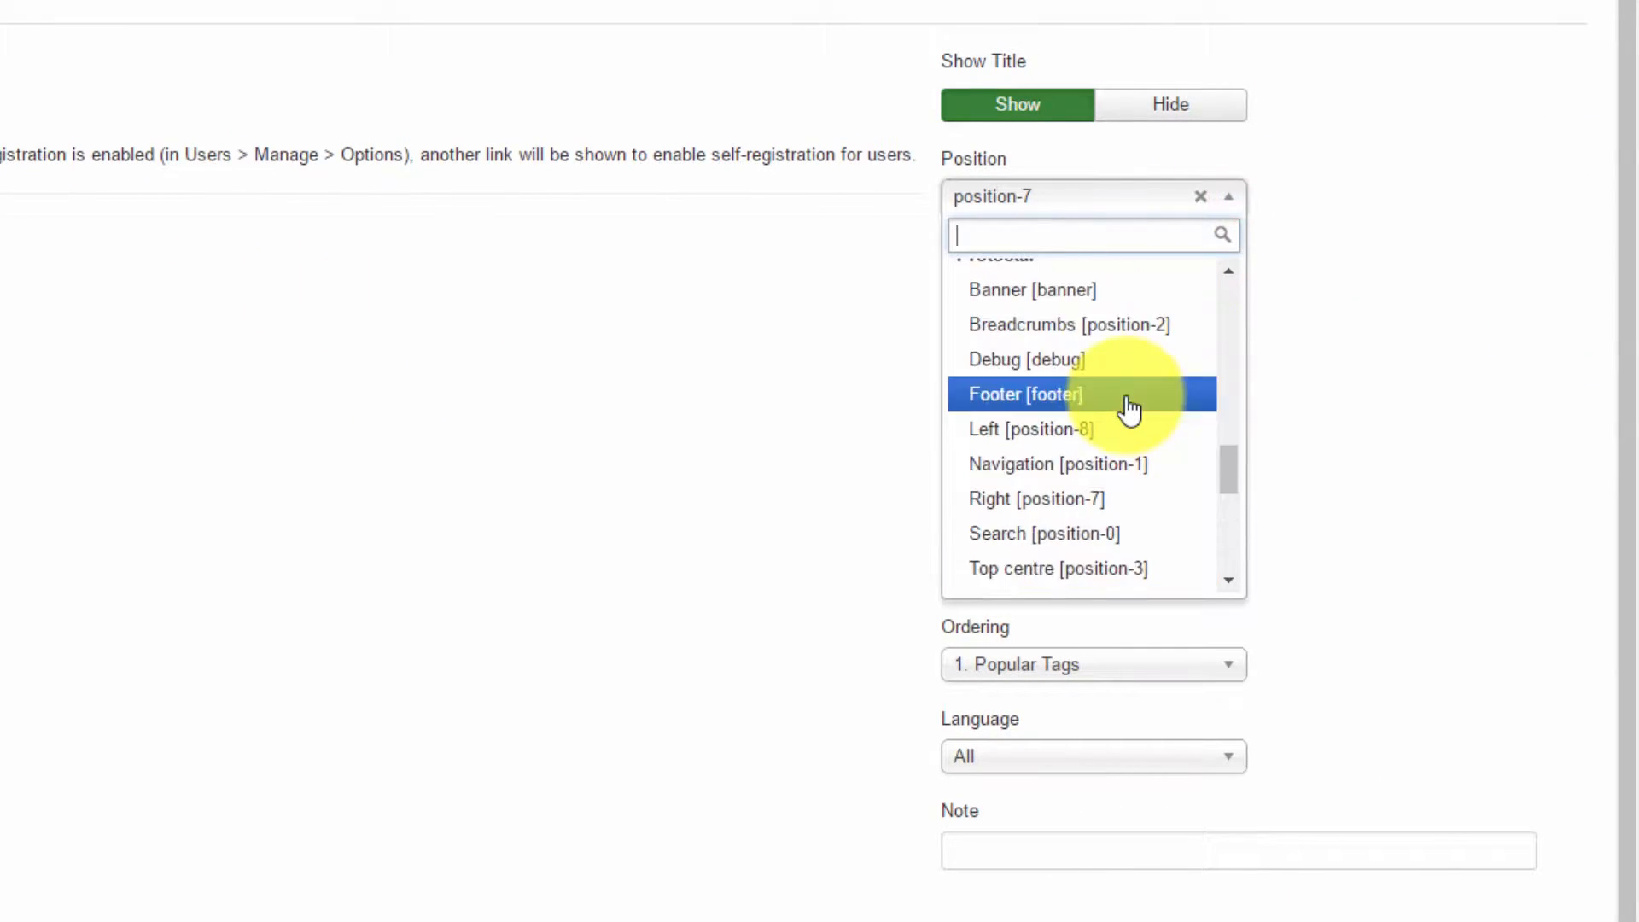
scroll(1127, 410, "up", 4)
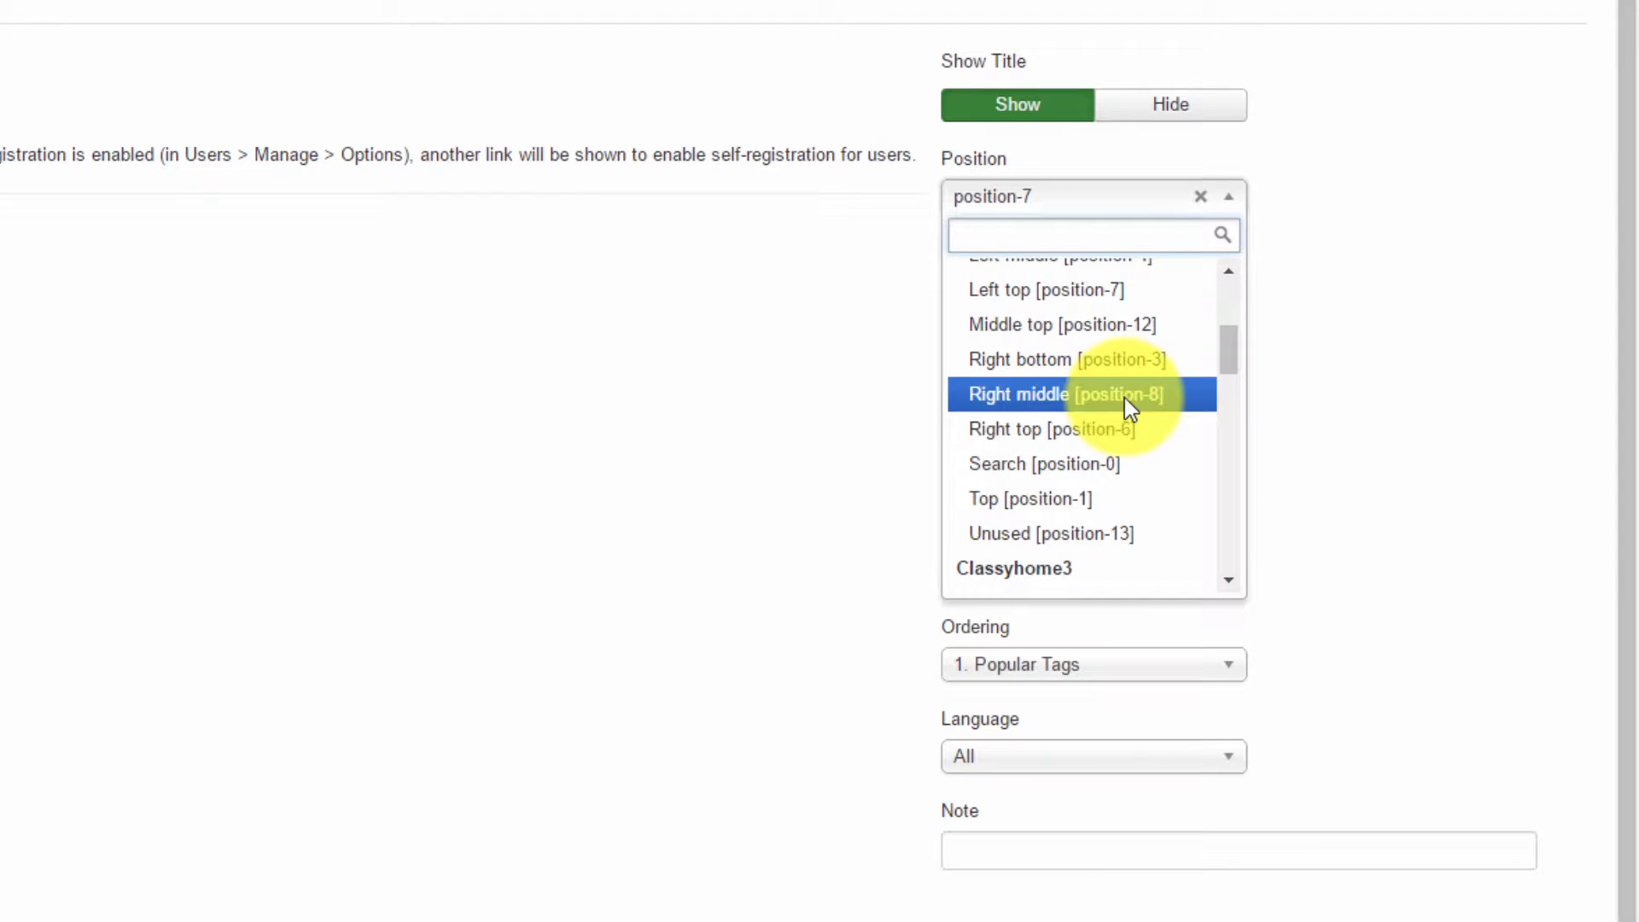
scroll(1014, 316, "down", 2)
mouse_move(1231, 376)
left_mouse_down()
mouse_move(1231, 391)
mouse_move(1219, 382)
left_mouse_up()
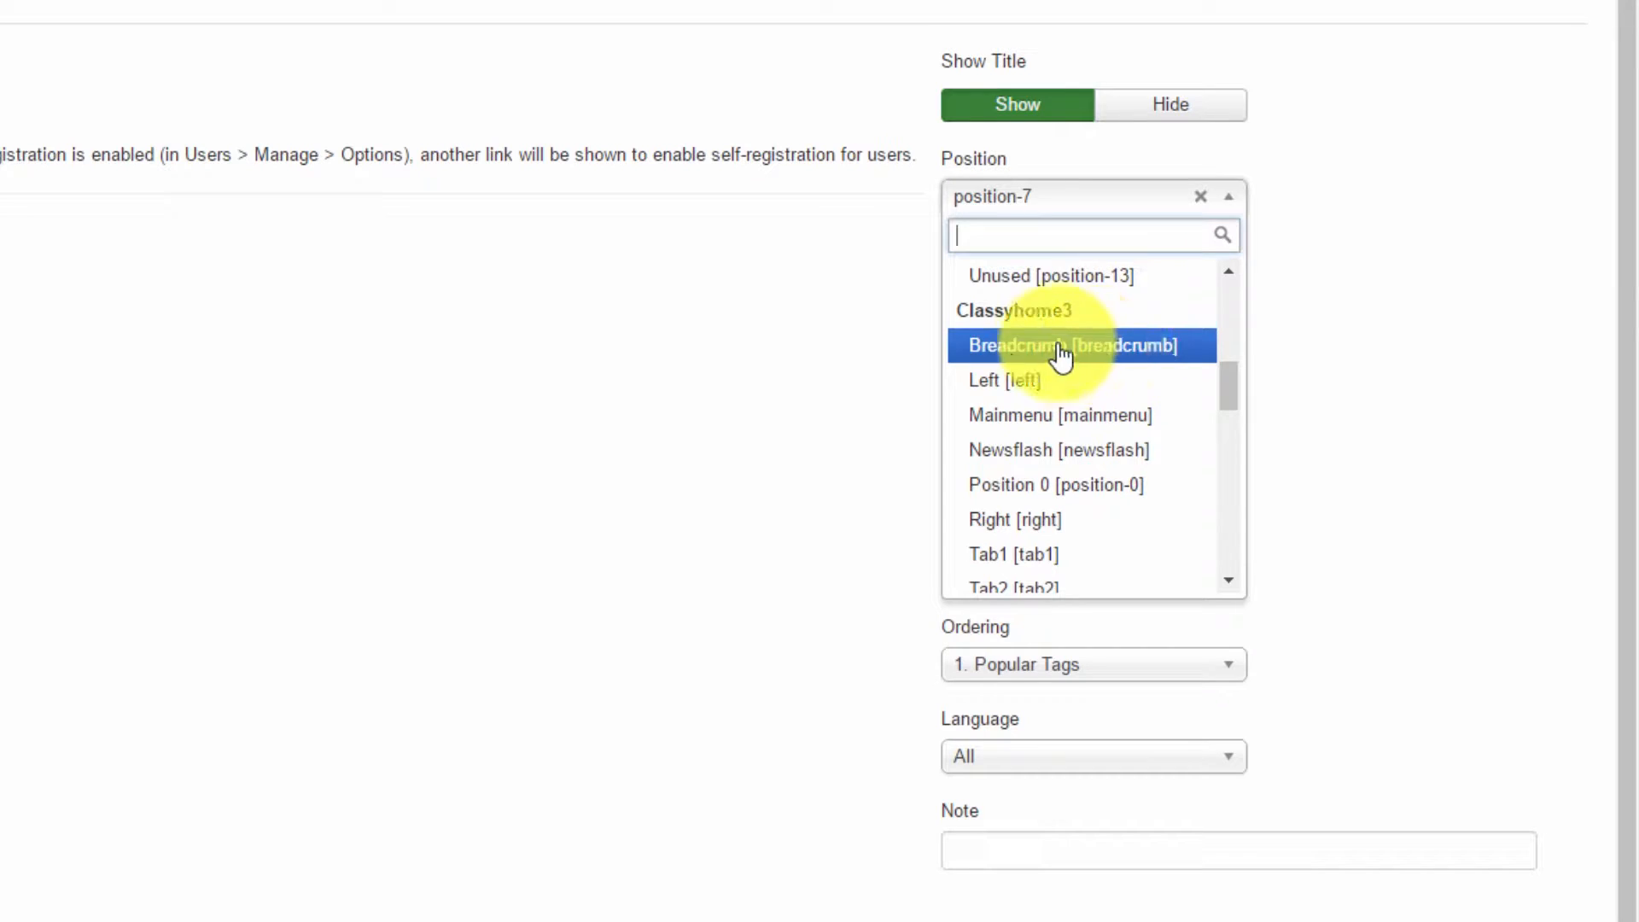
mouse_move(1231, 381)
left_mouse_down()
mouse_move(1232, 432)
mouse_move(1227, 383)
left_mouse_up()
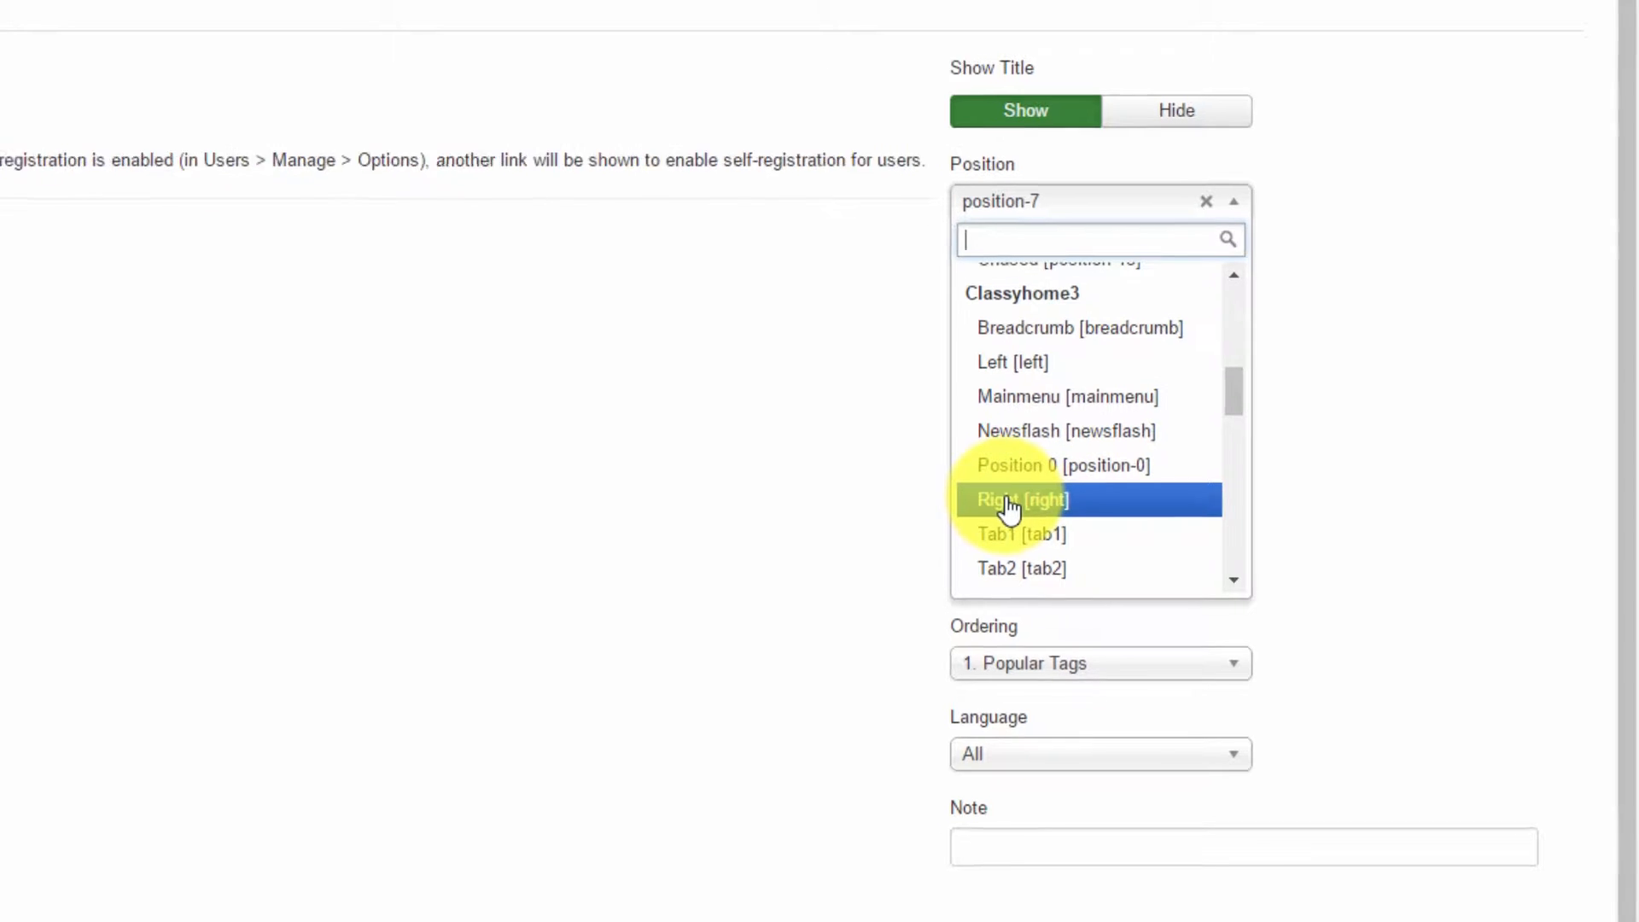
left_click(1001, 502)
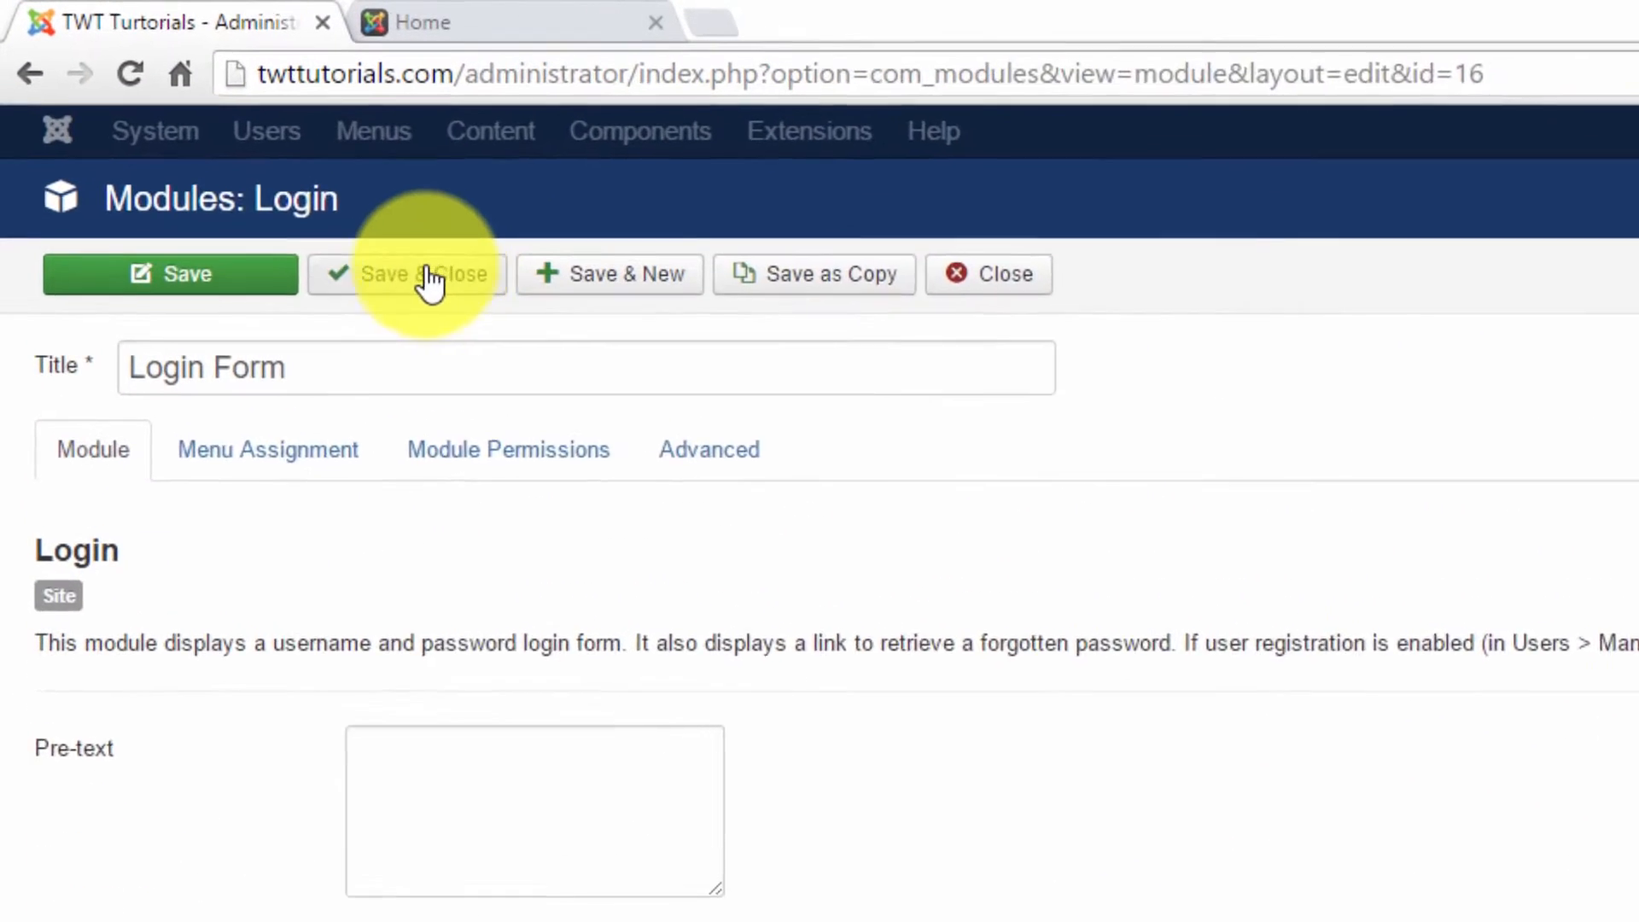
left_click(202, 267)
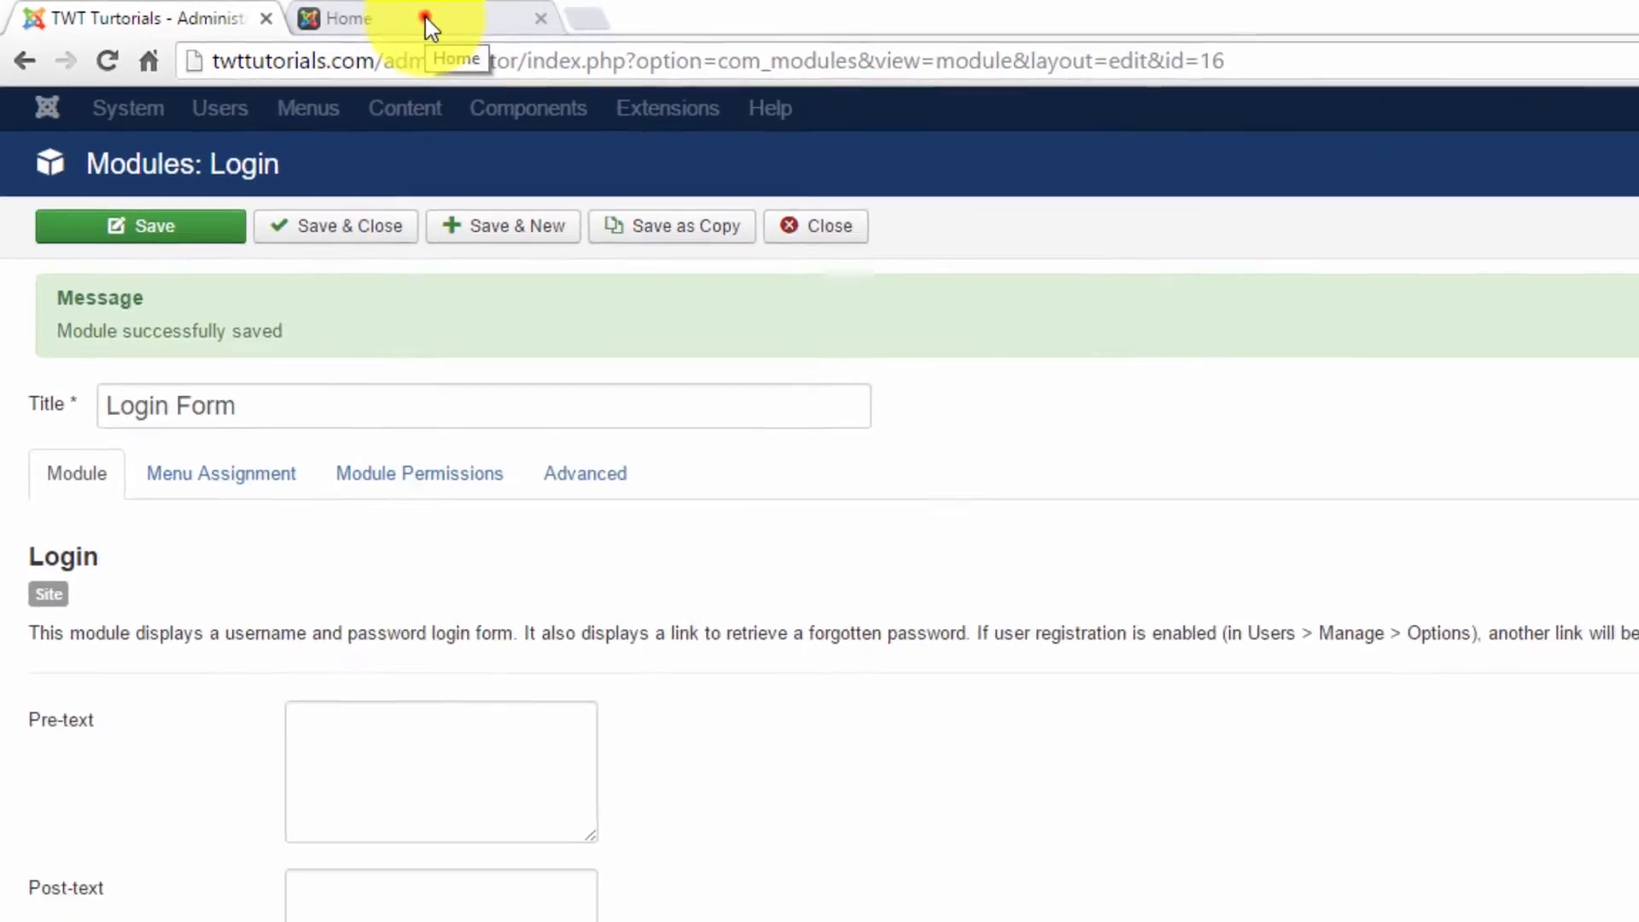
Reload the site's homepage and check where the Login Form module is displayed
left_click(478, 24)
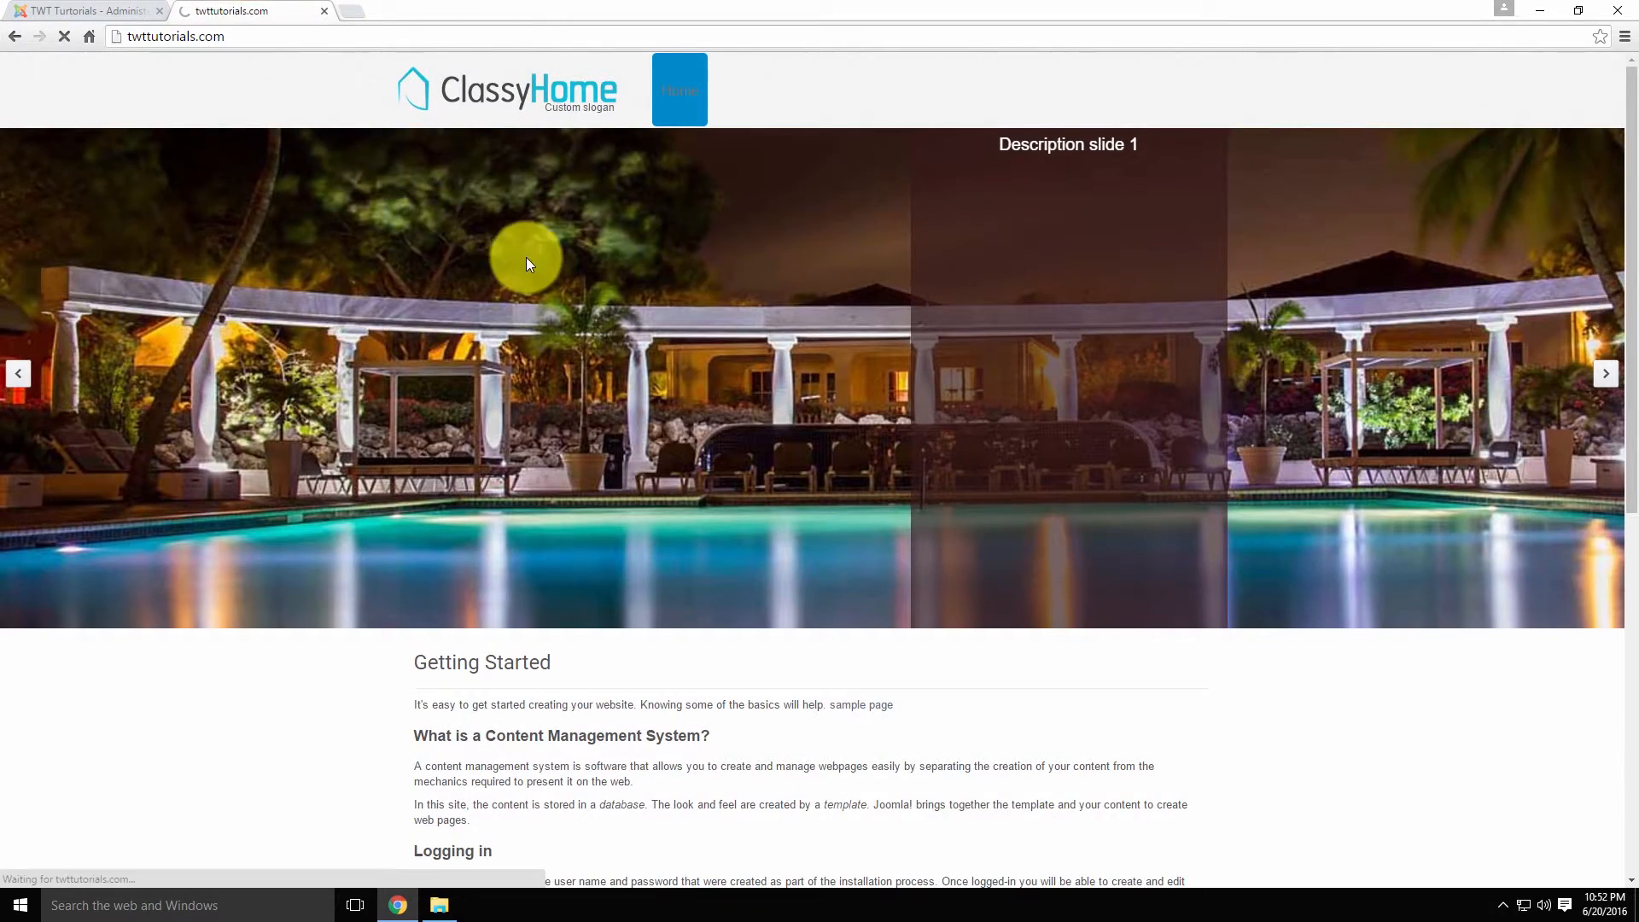
scroll(923, 367, "down", 3)
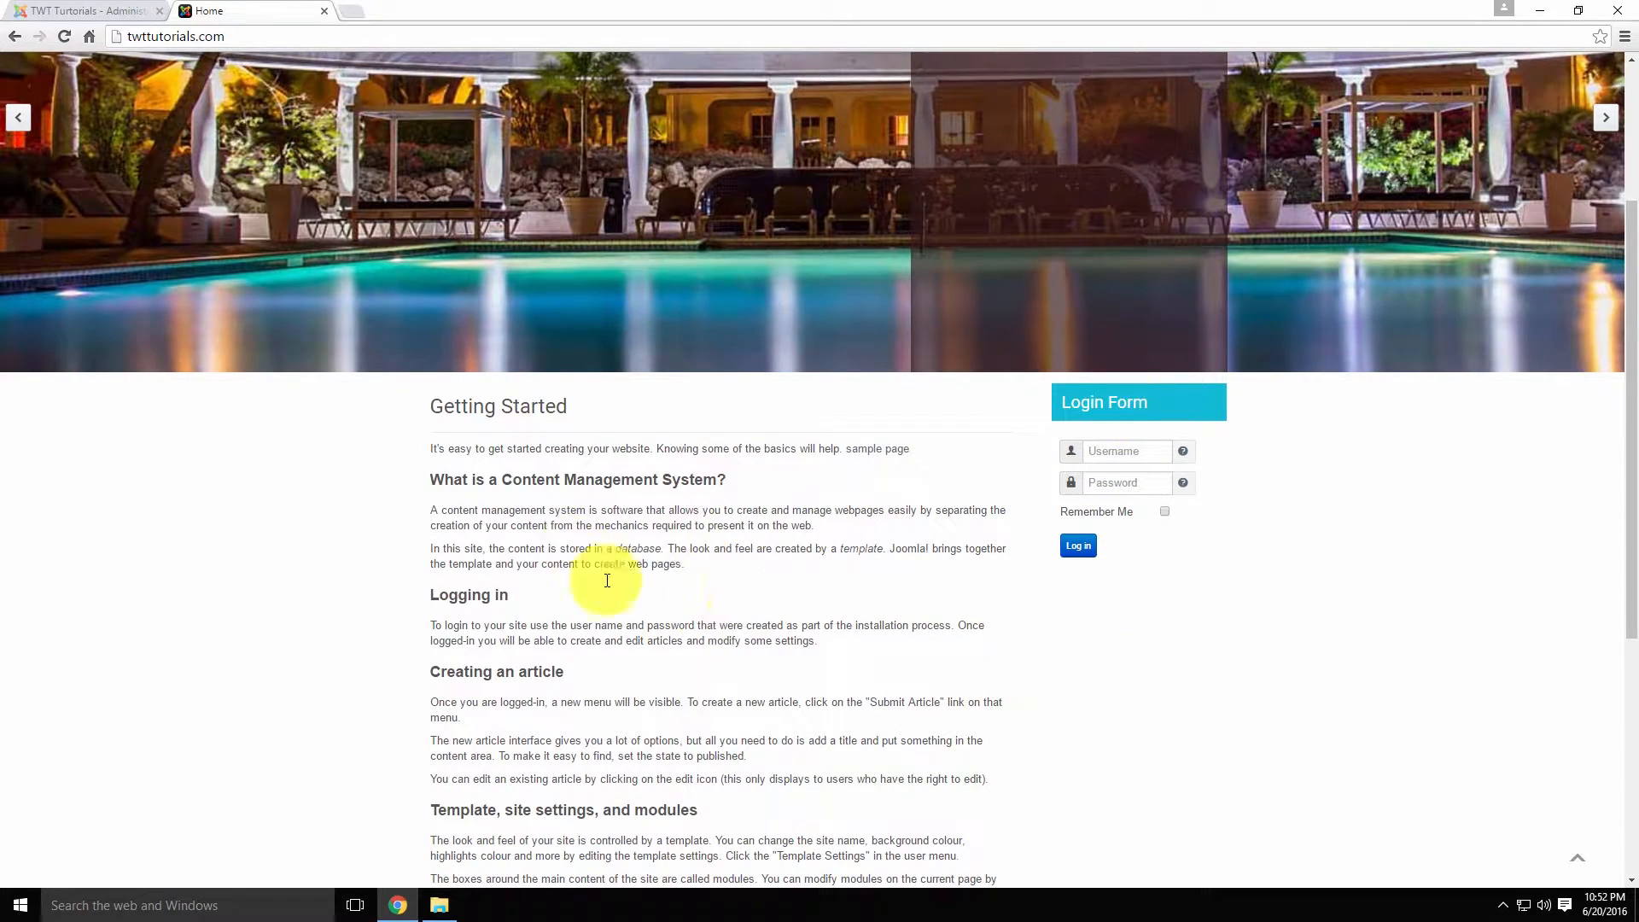
scroll(796, 575, "down", 1)
scroll(796, 574, "up", 1)
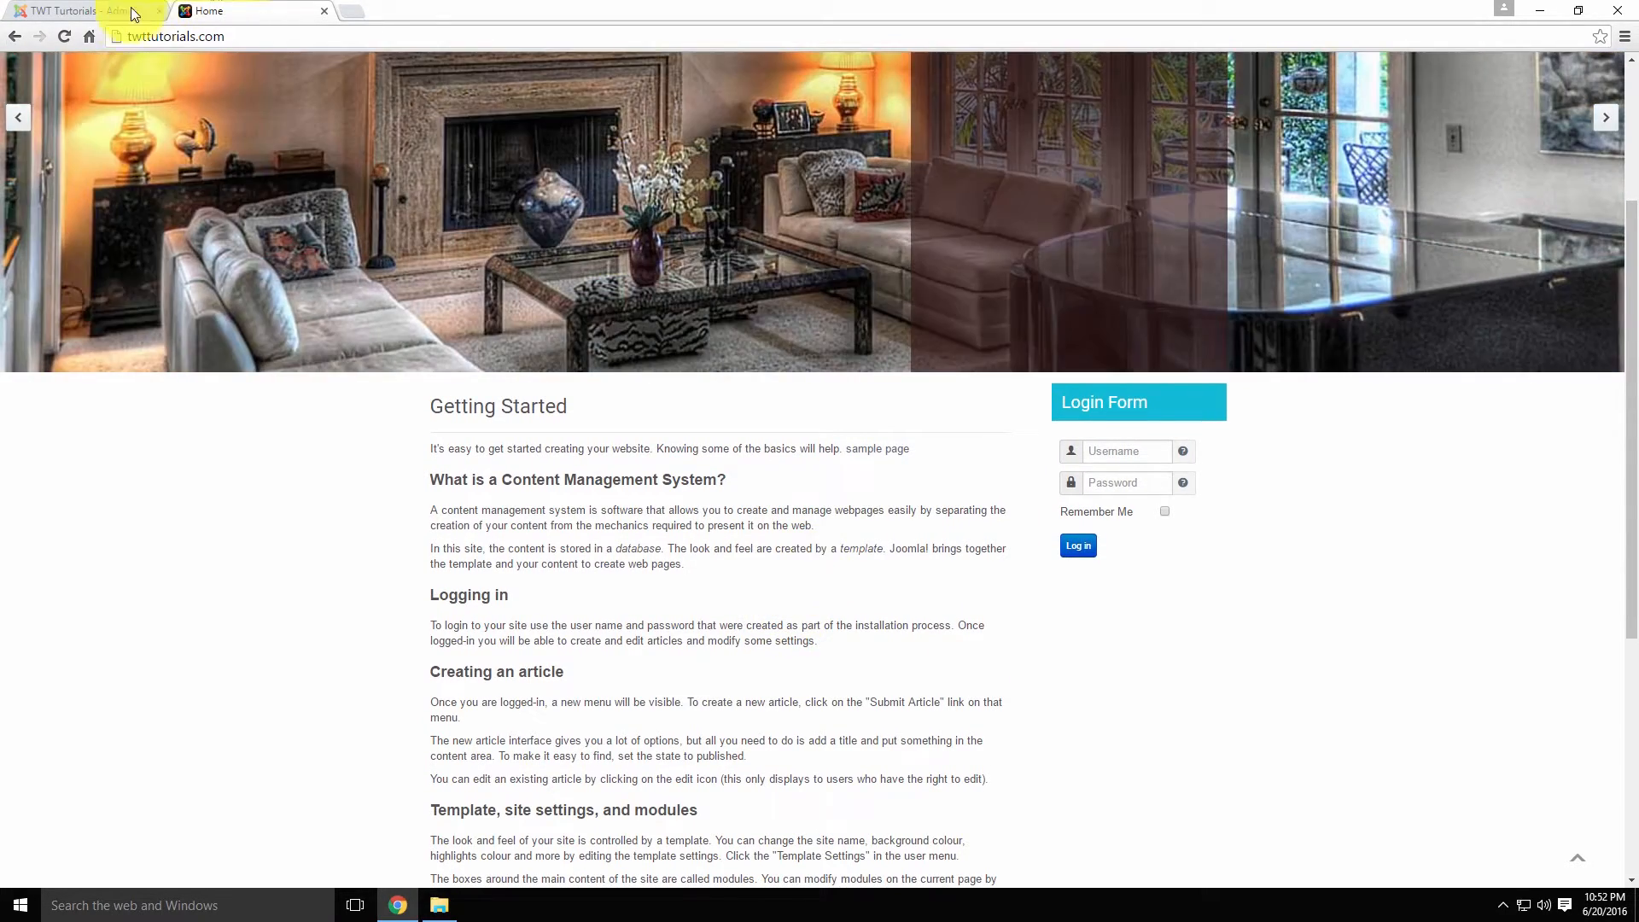
Close the Login Form module, set the Latest Articles module's position to the active position right, and save and close it
left_click(111, 17)
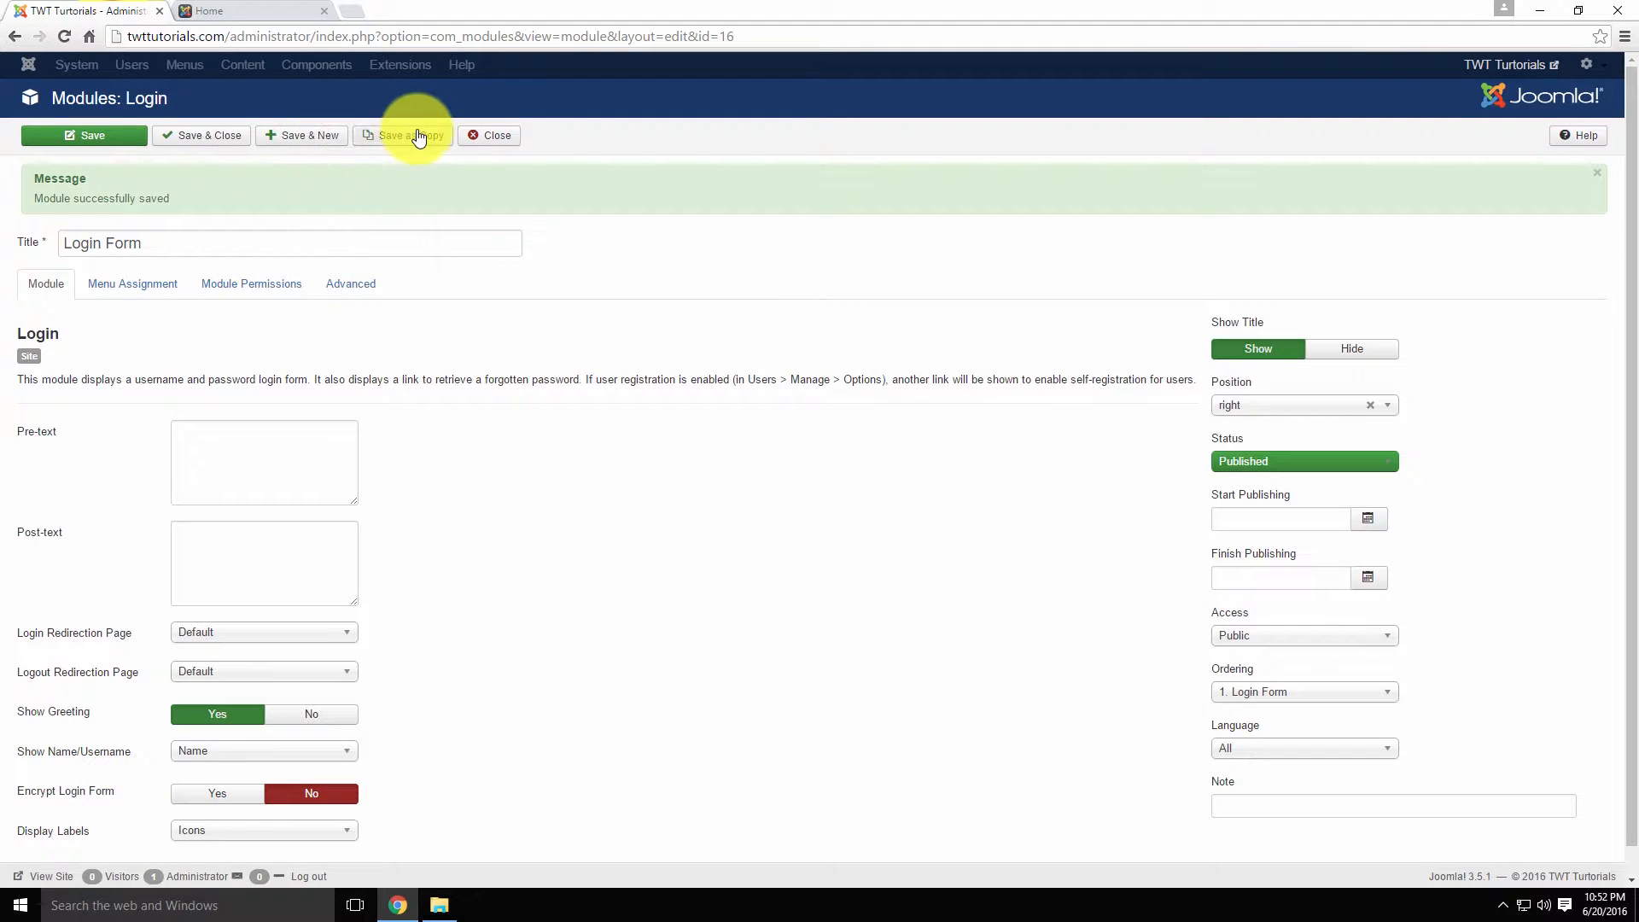
left_click(499, 136)
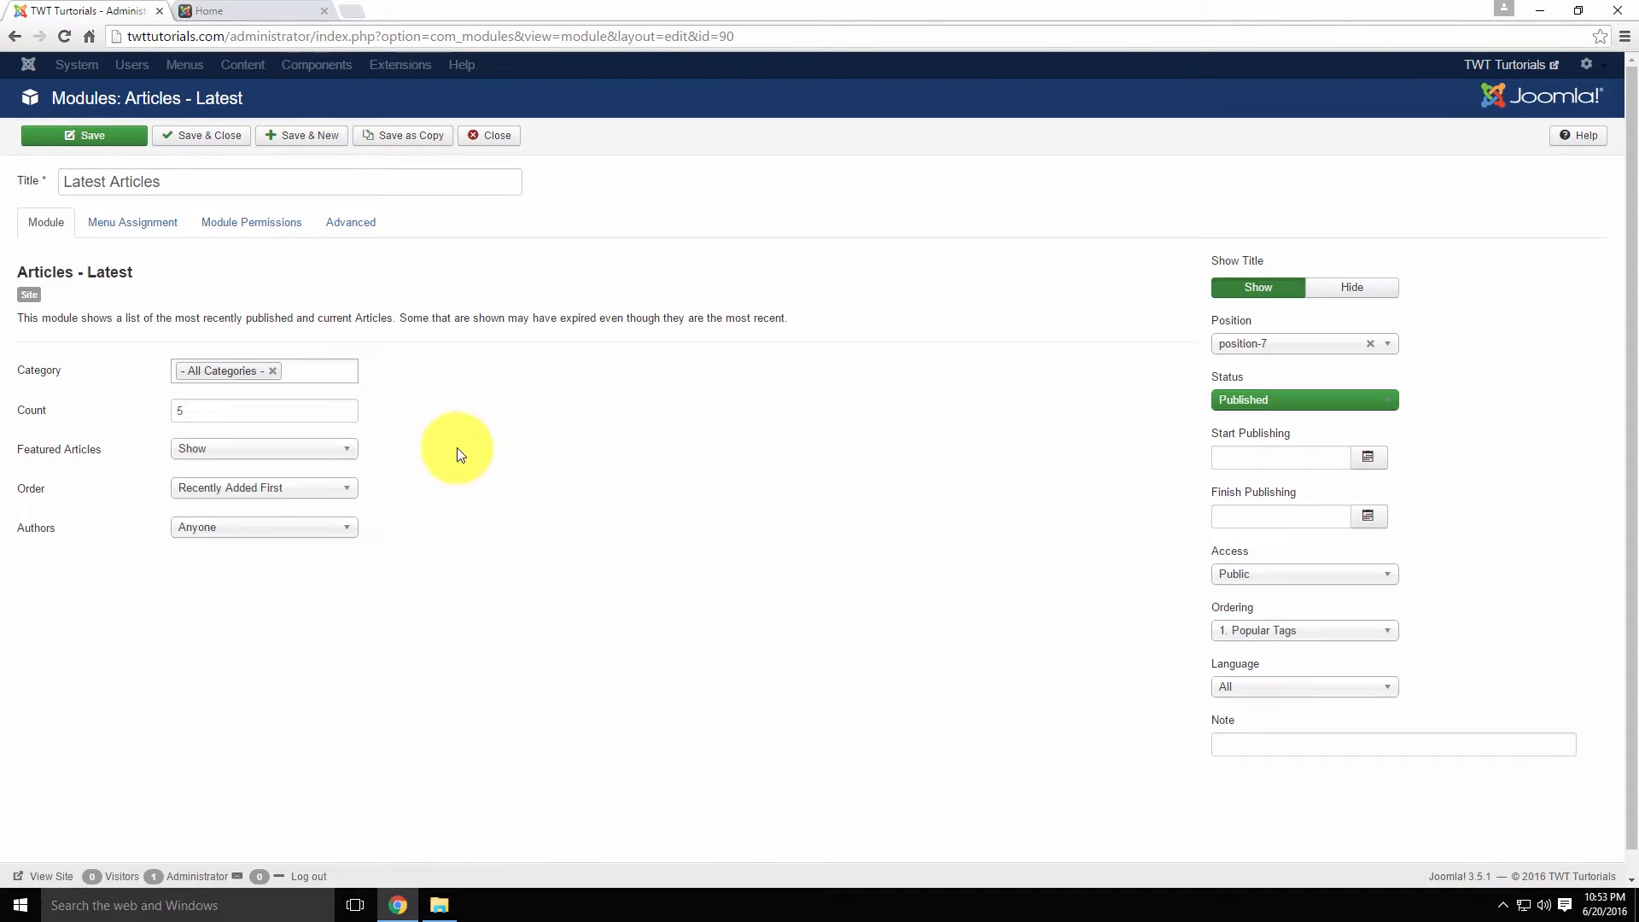
left_click(1387, 343)
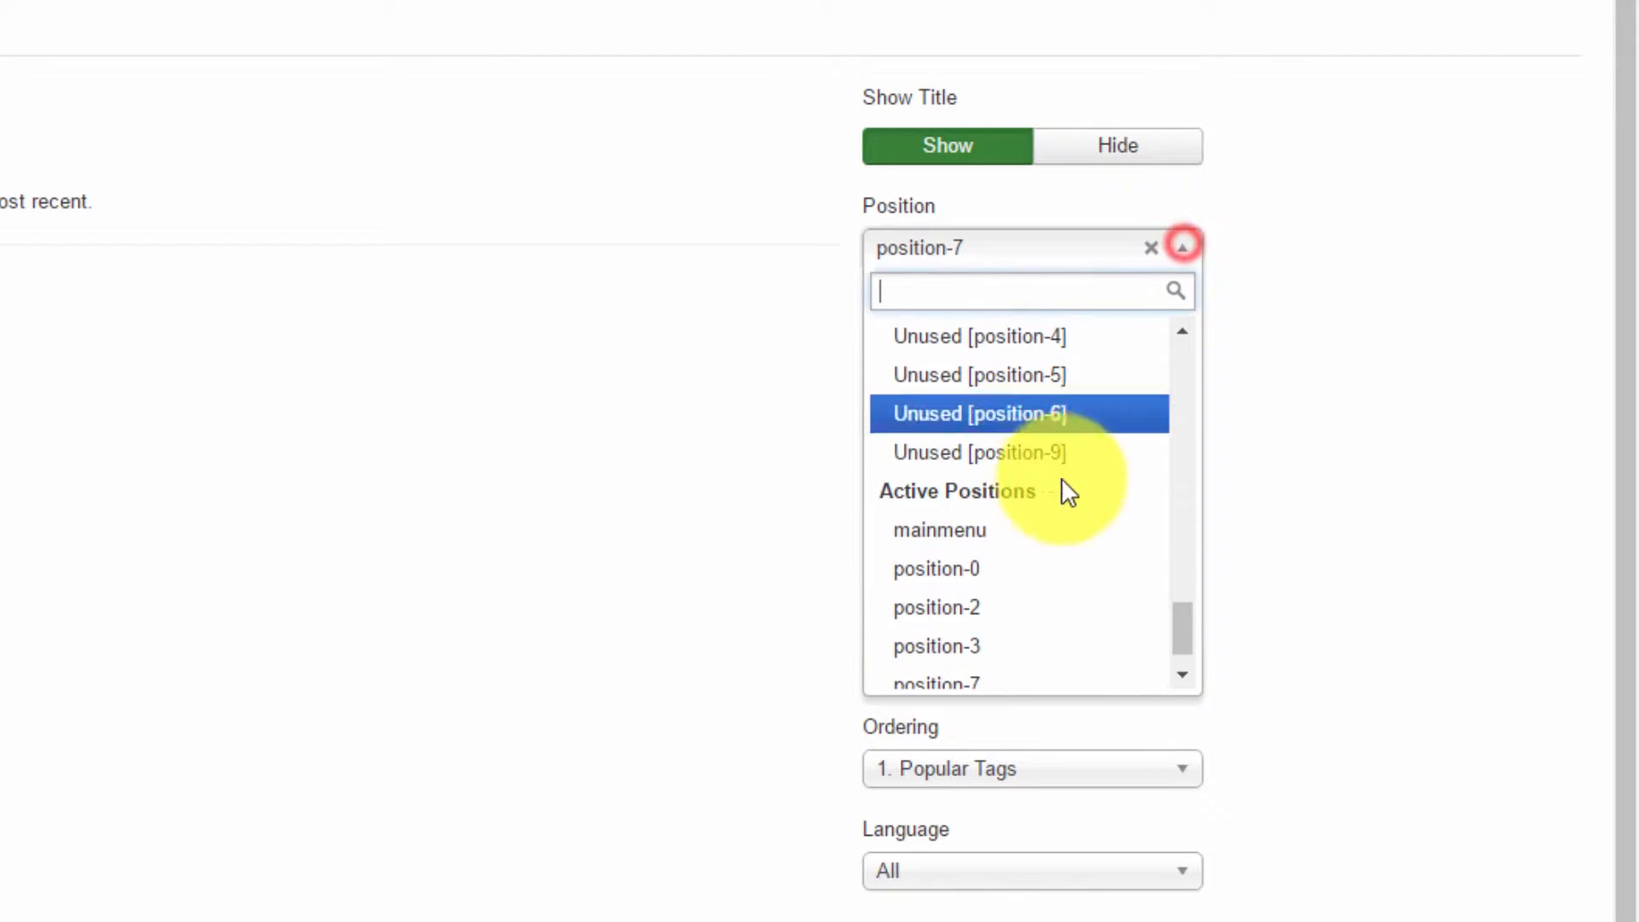
scroll(1024, 512, "up", 3)
scroll(1021, 512, "down", 4)
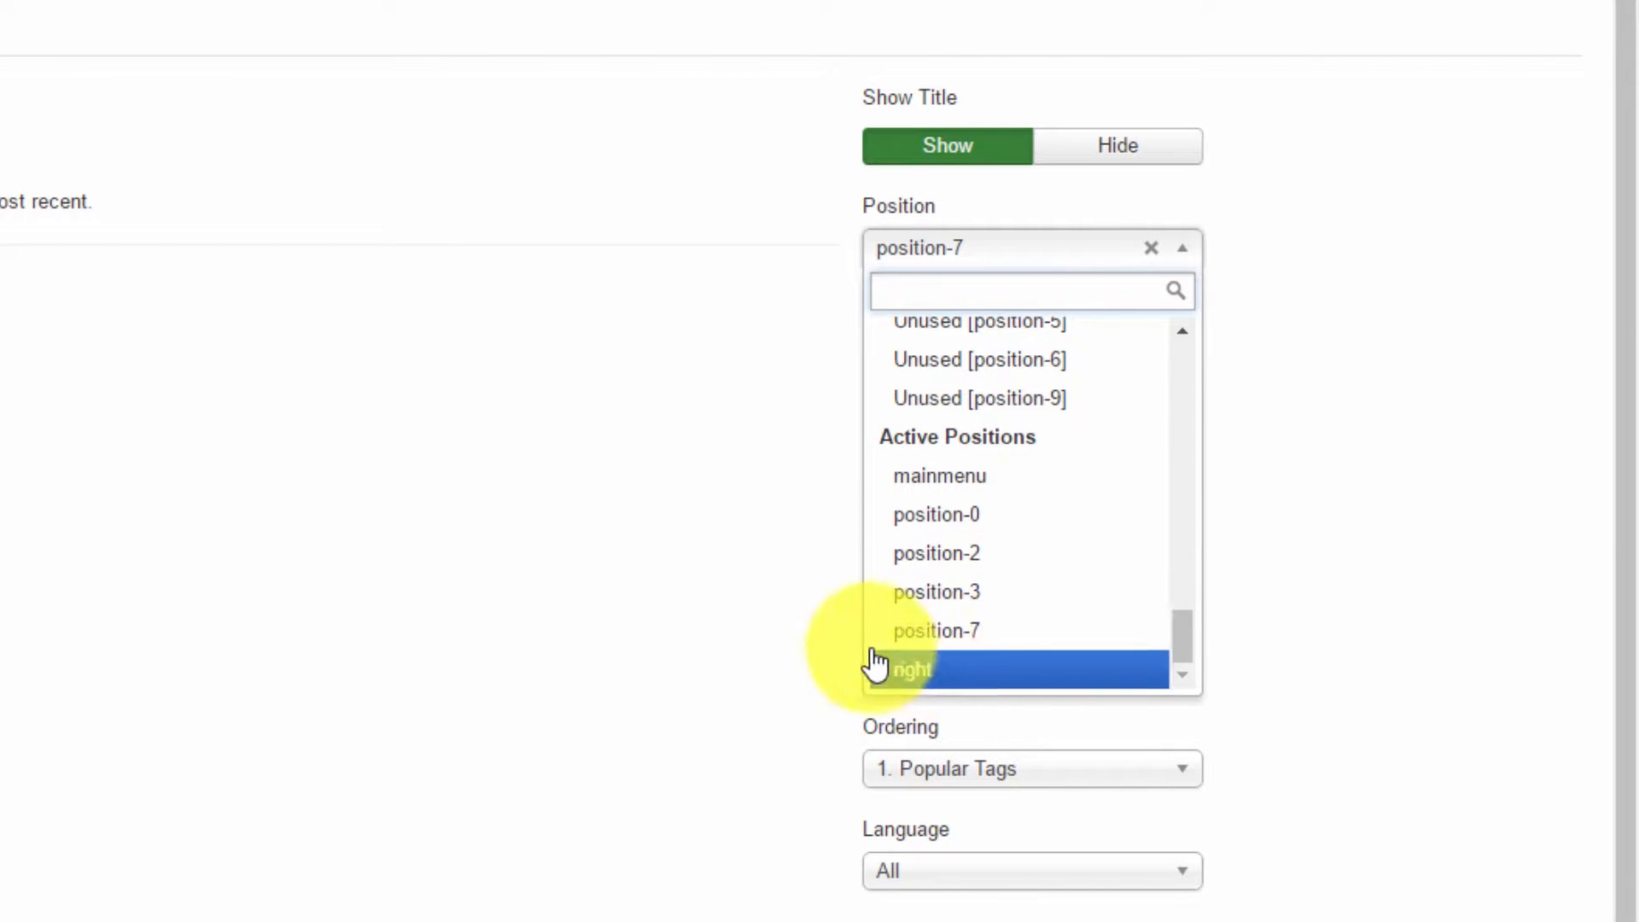
left_click(908, 683)
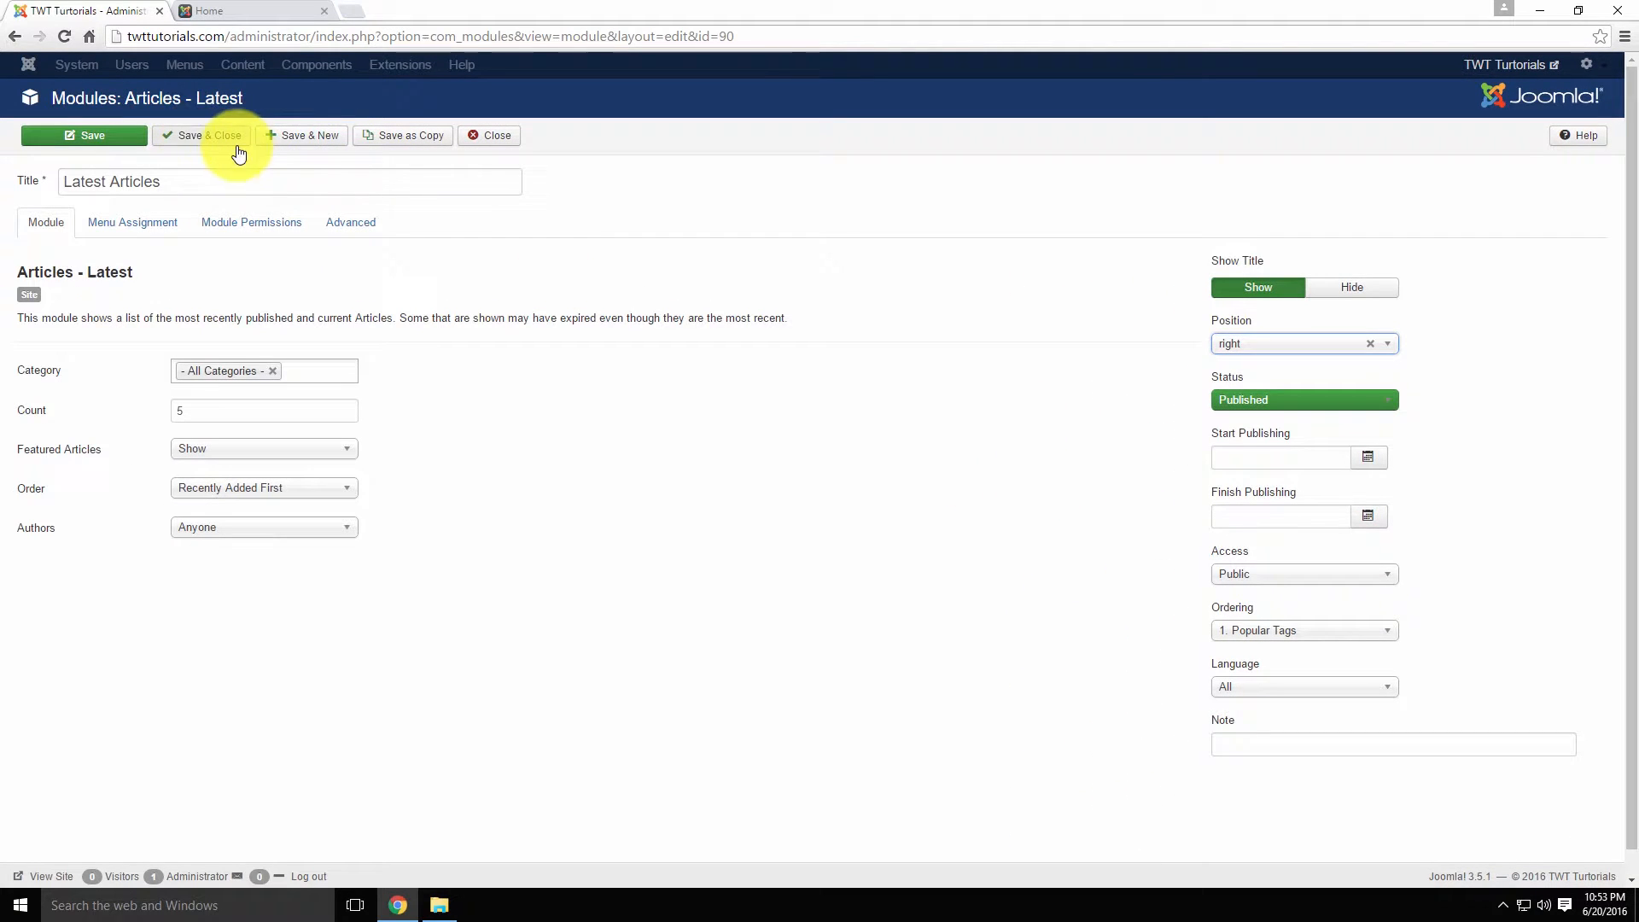
Reload the site's homepage and check where the Latest Articles module is displayed
left_click(237, 11)
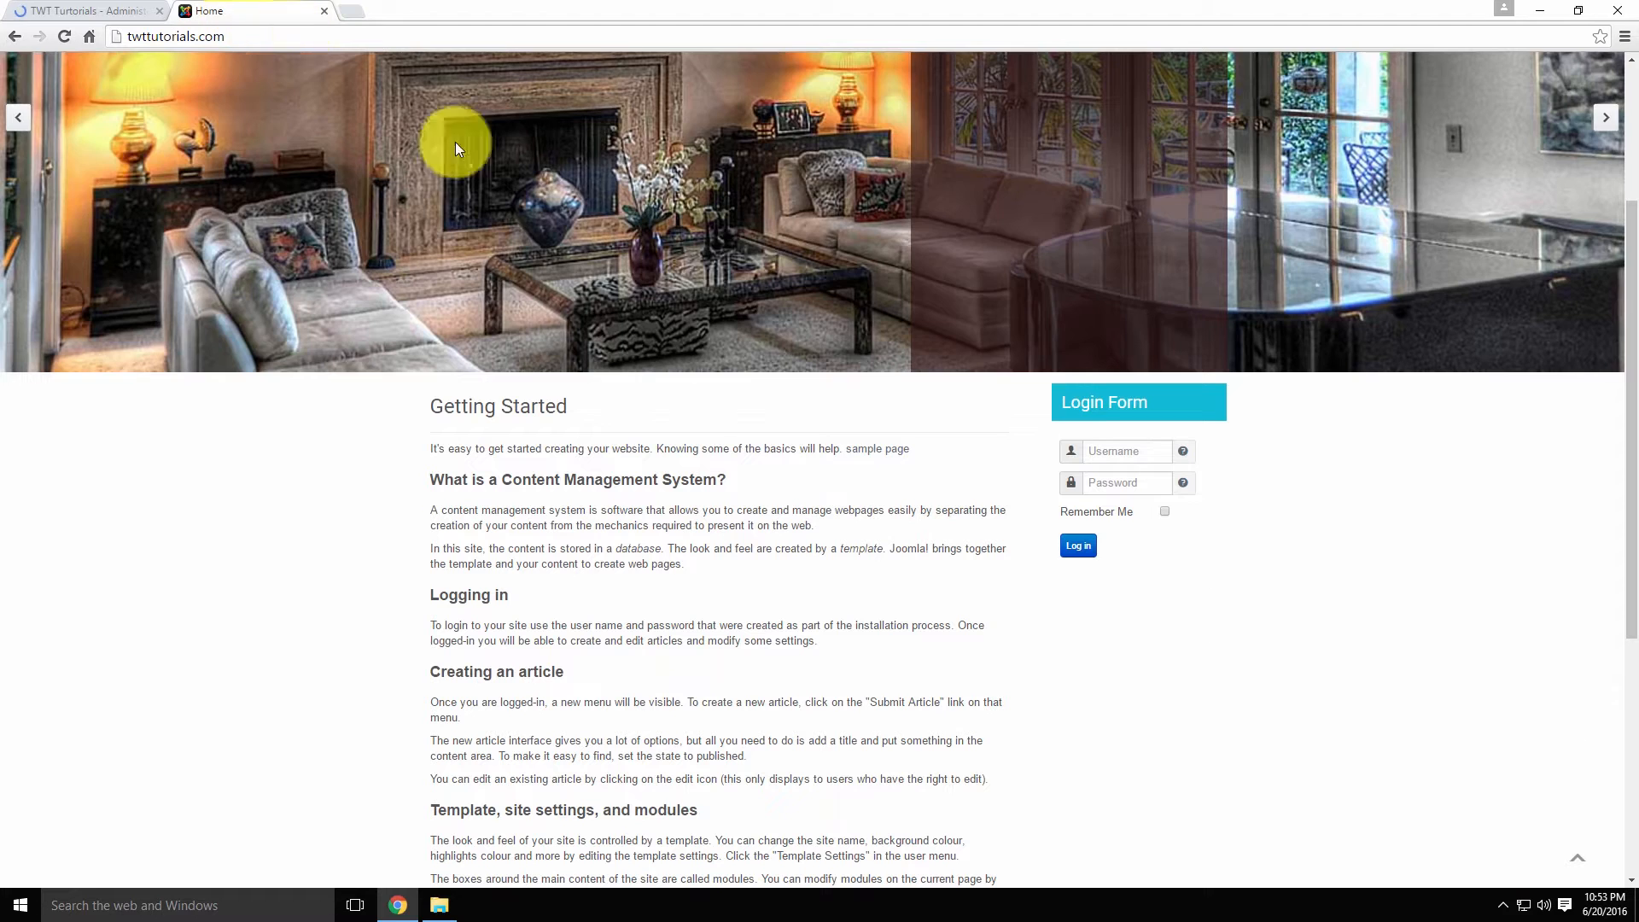
key("F5")
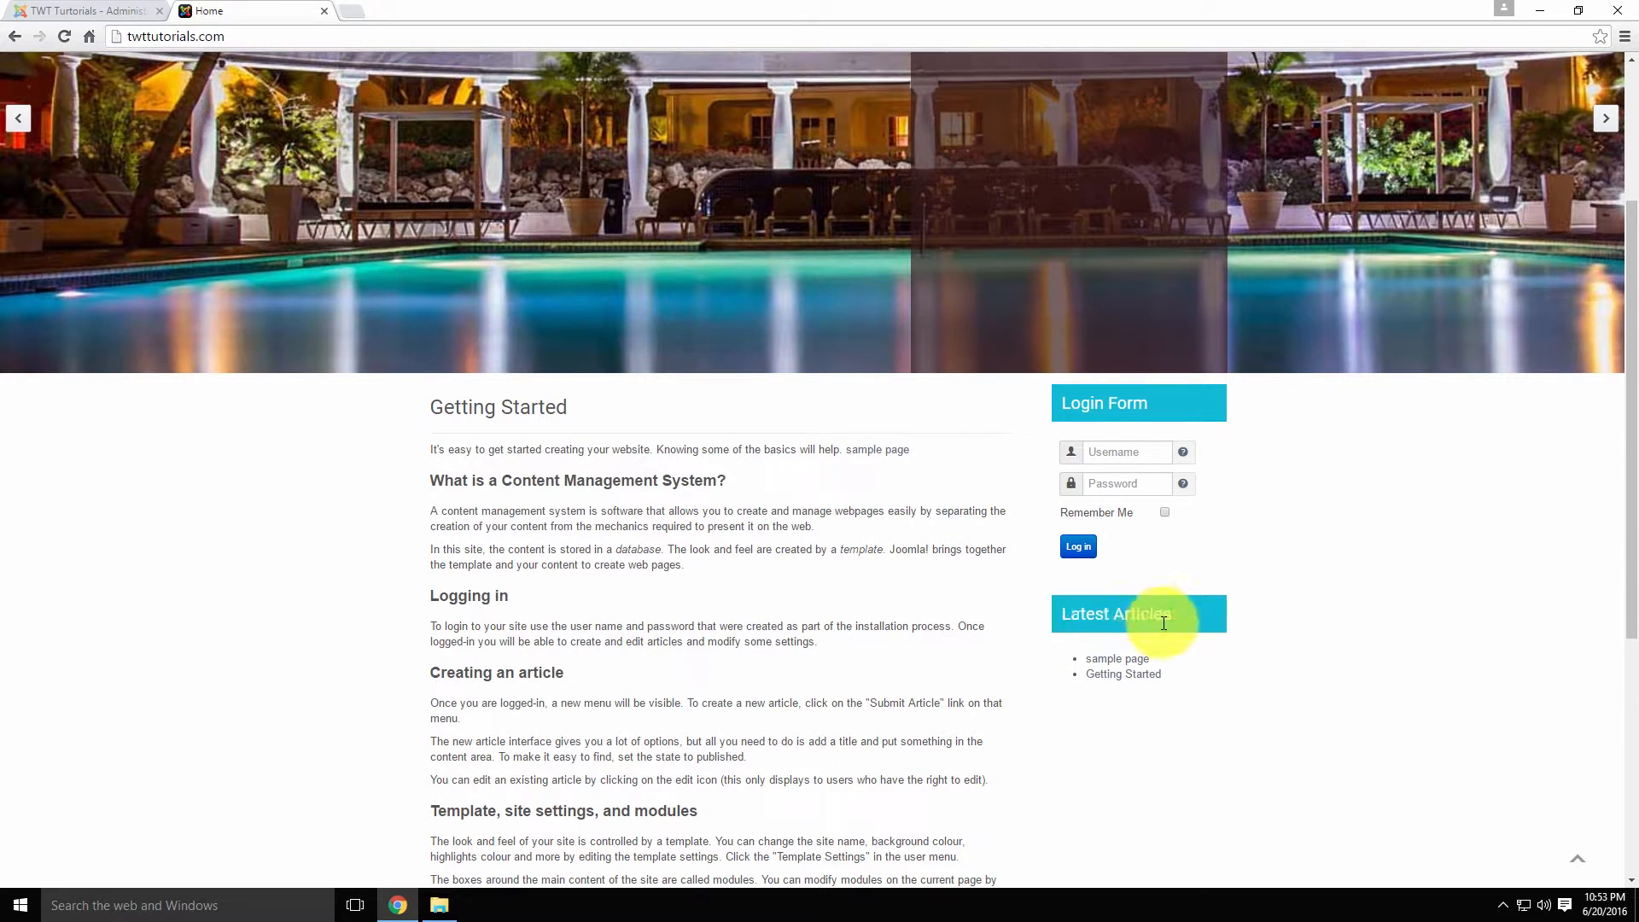
scroll(820, 631, "up", 3)
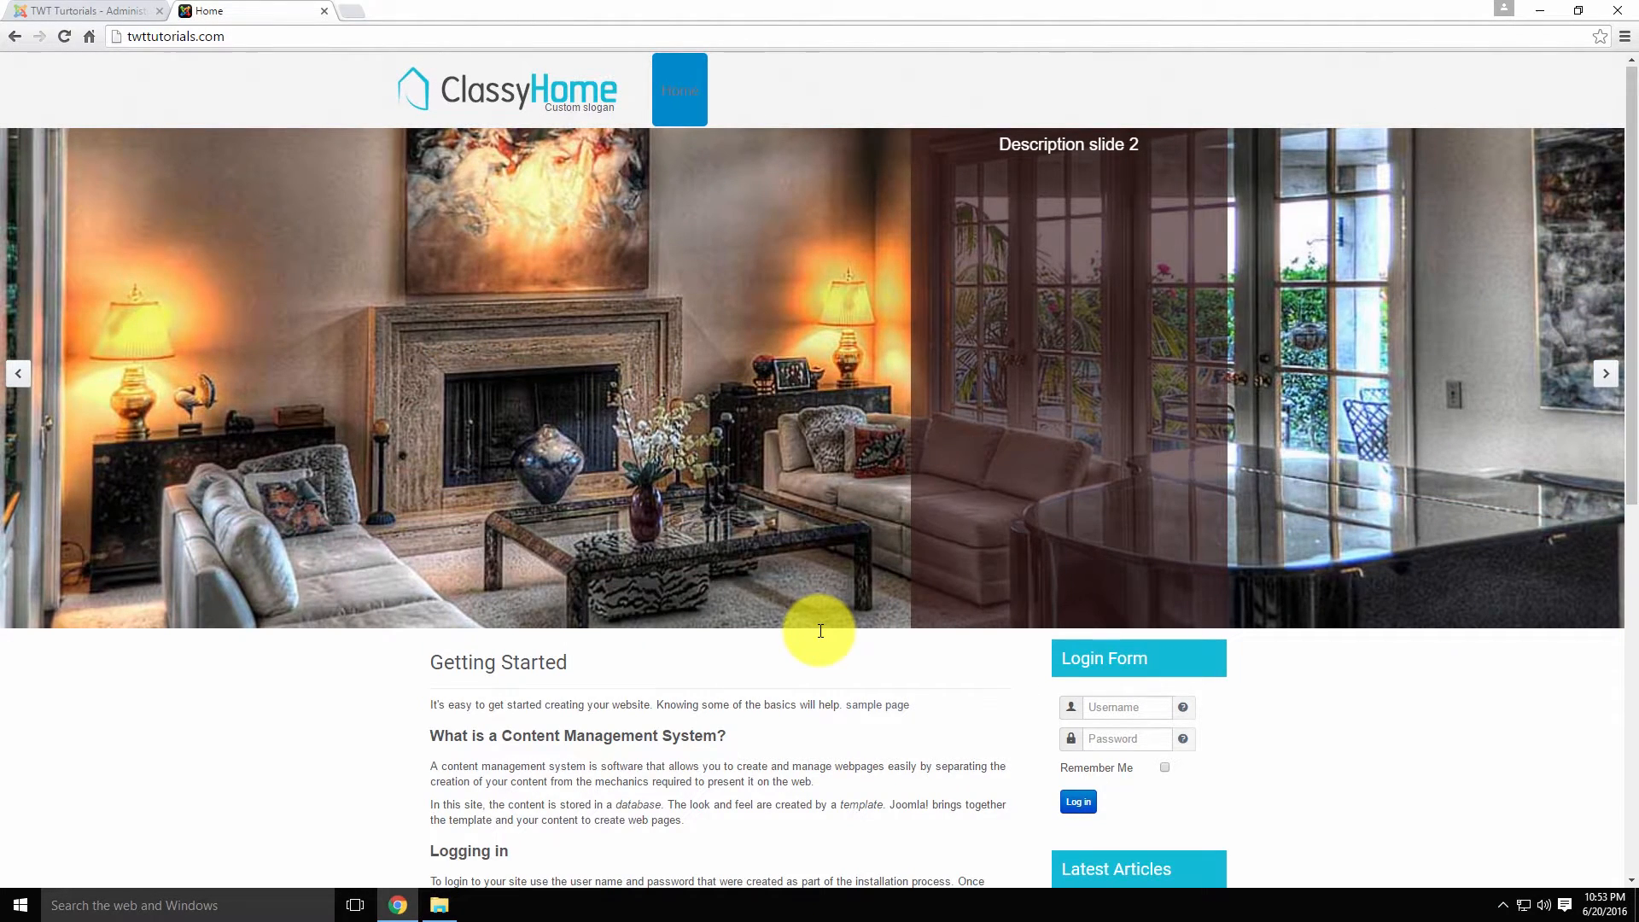
Return to the module manager and start a new site module of the type Who's Online
left_click(84, 12)
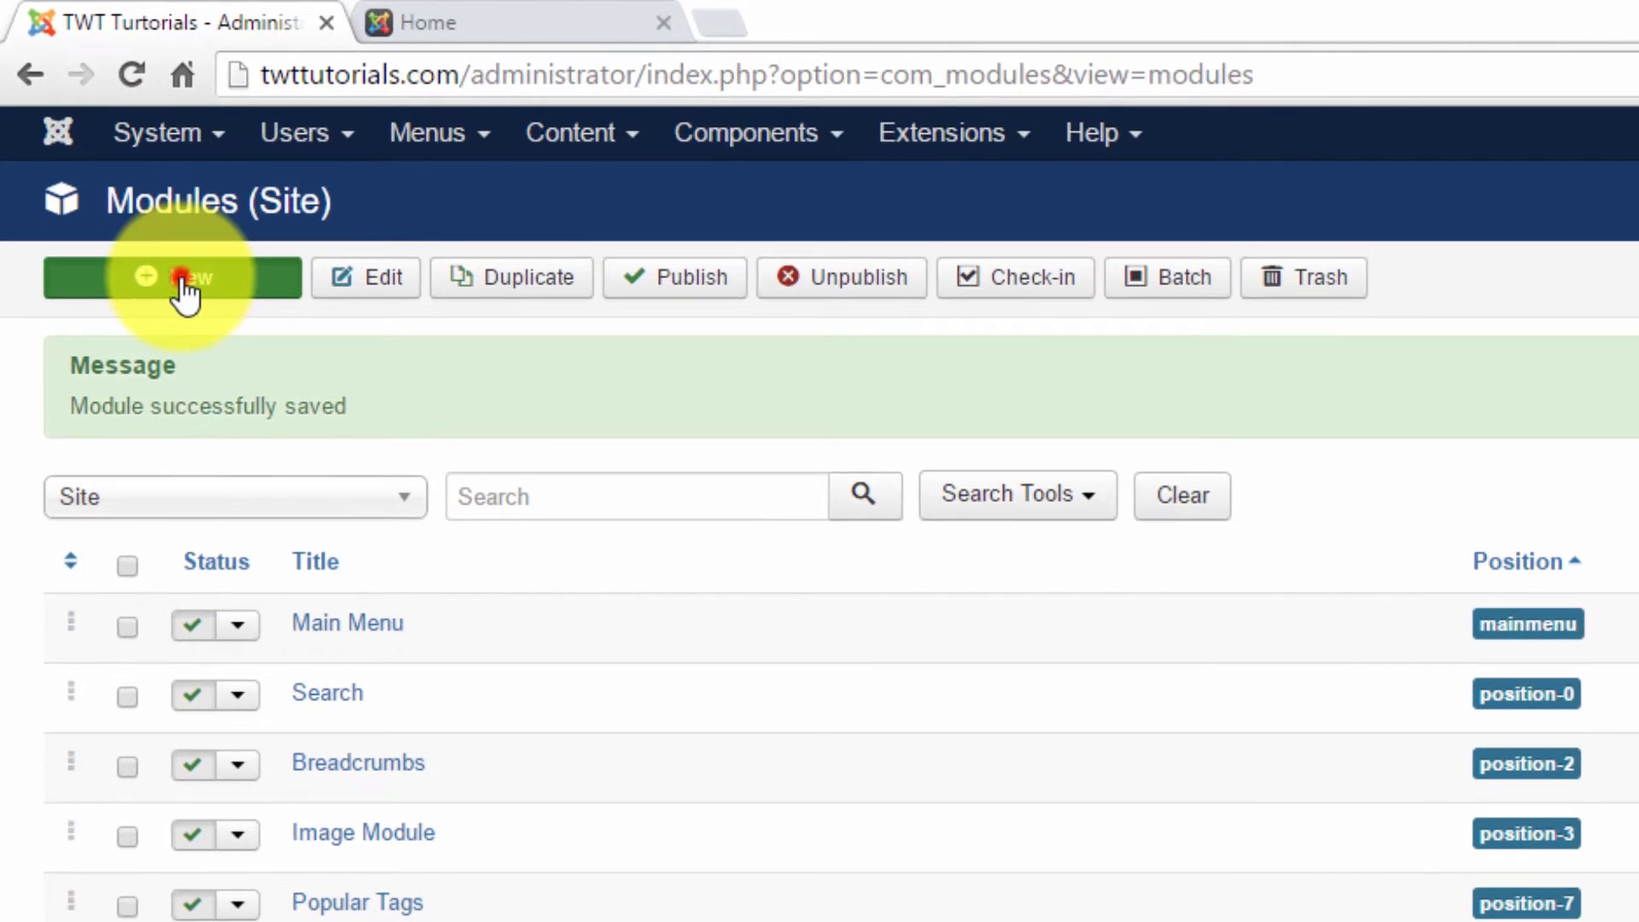
left_click(183, 282)
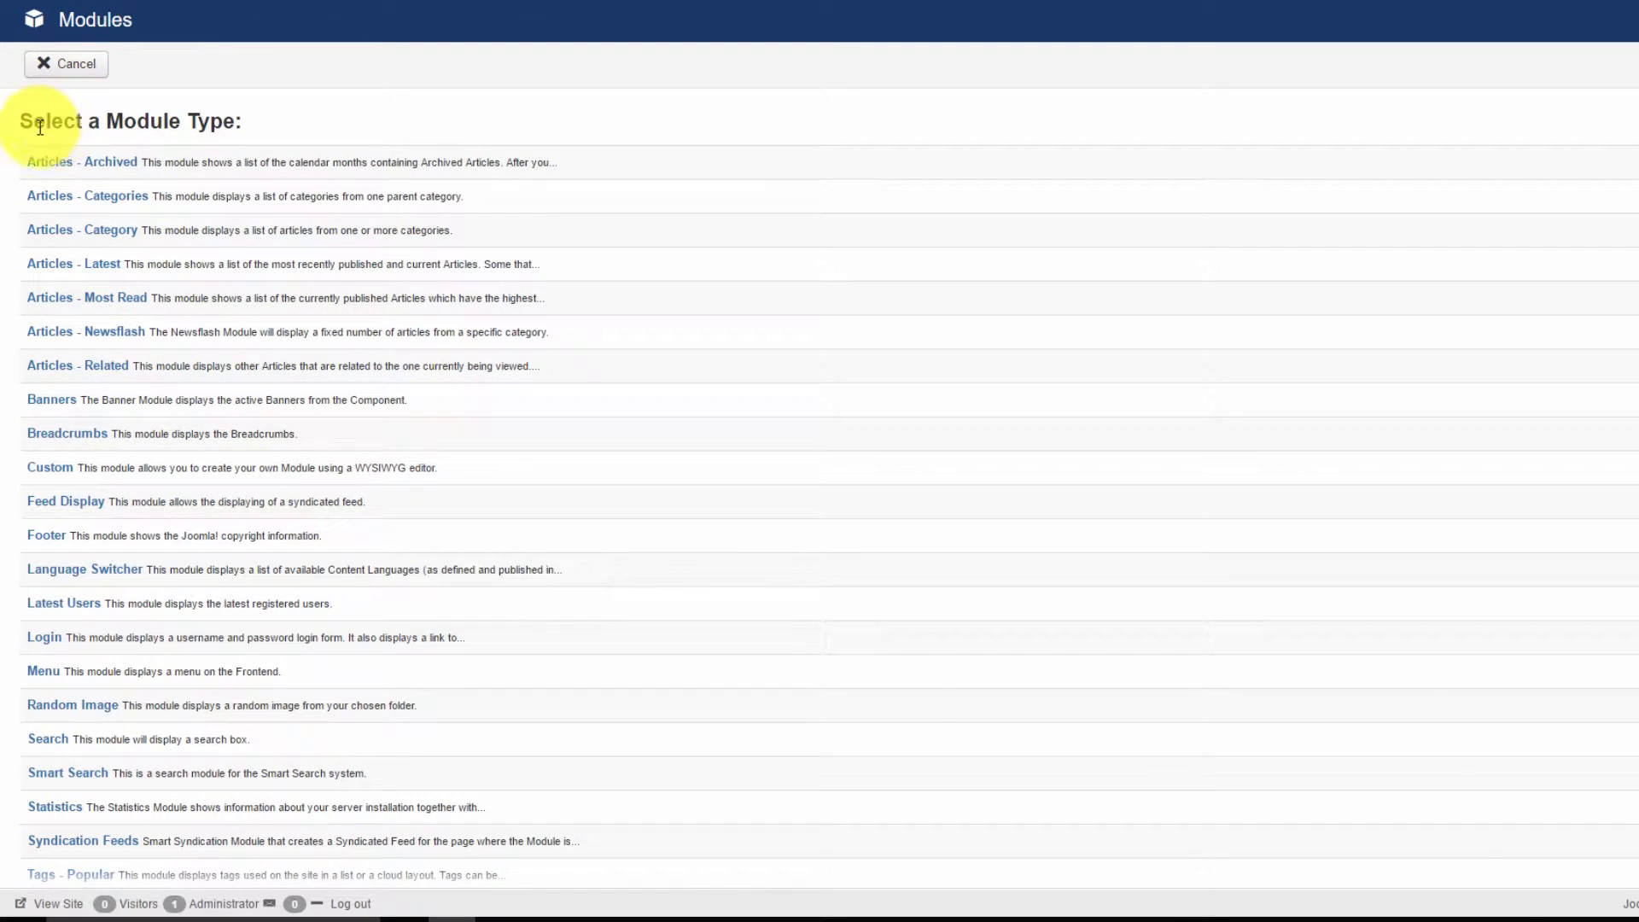
scroll(257, 132, "down", 3)
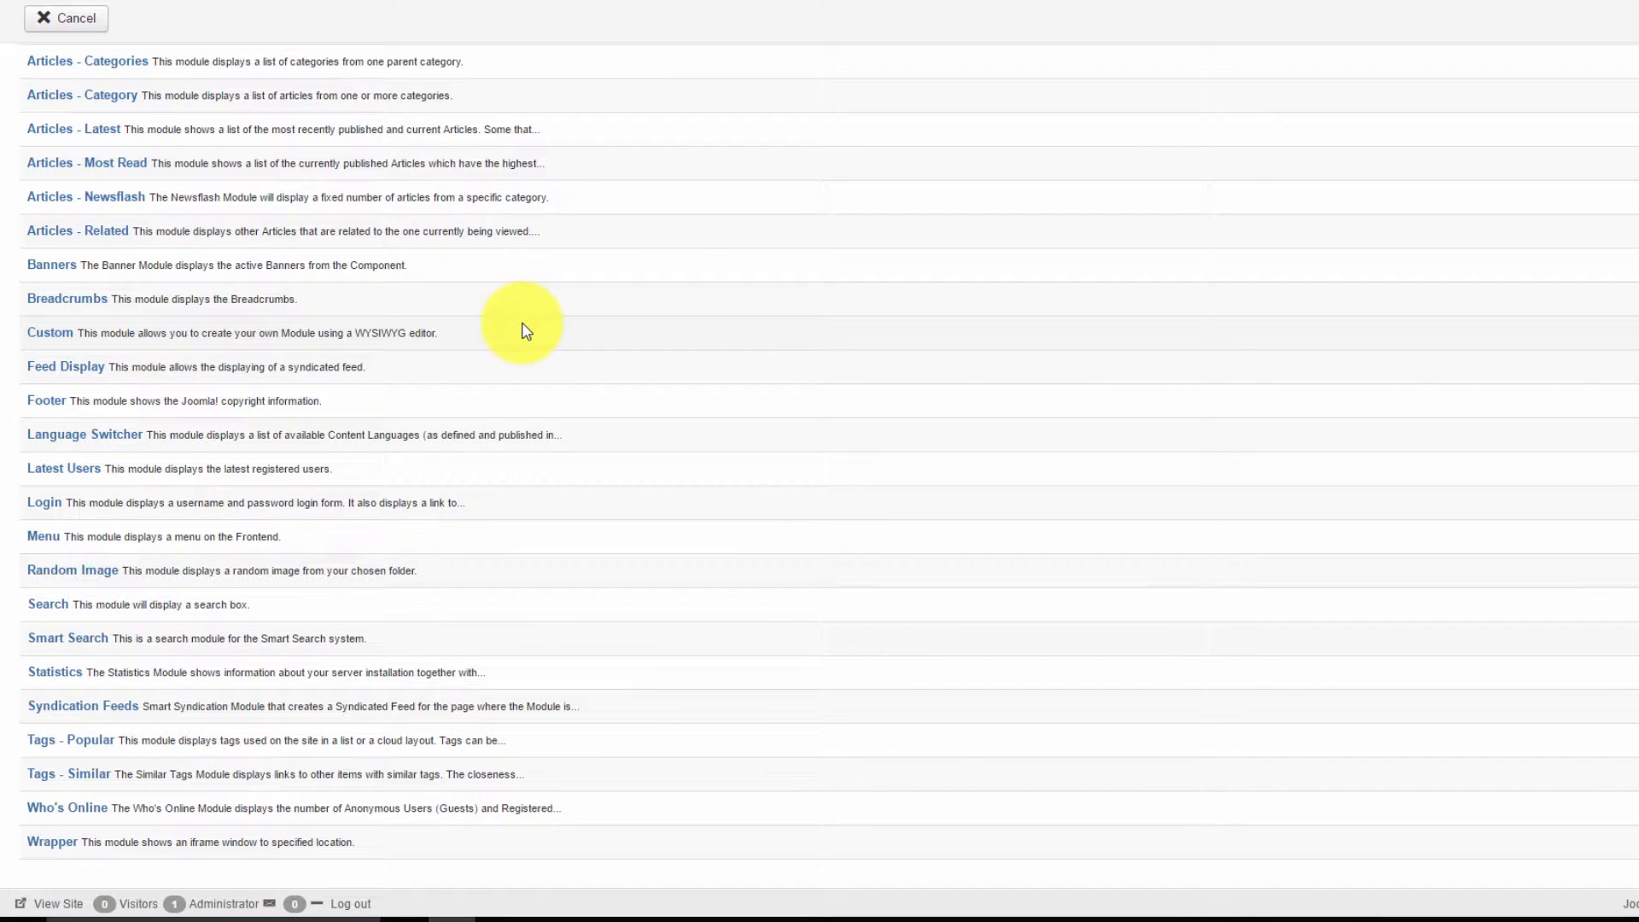
scroll(516, 340, "up", 3)
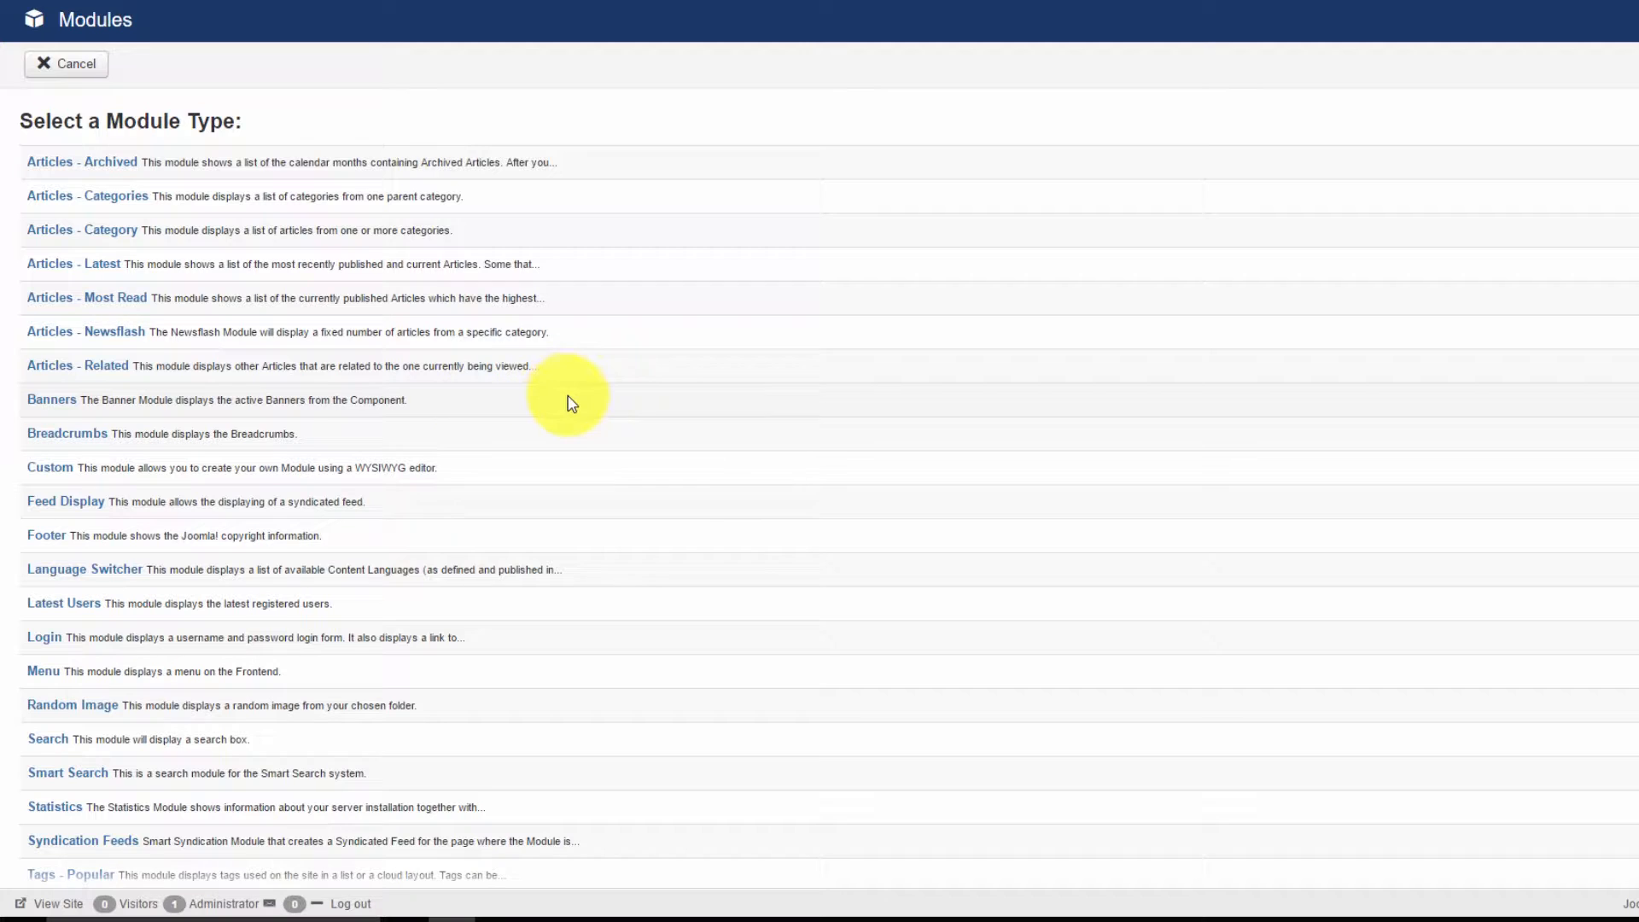
scroll(592, 405, "down", 3)
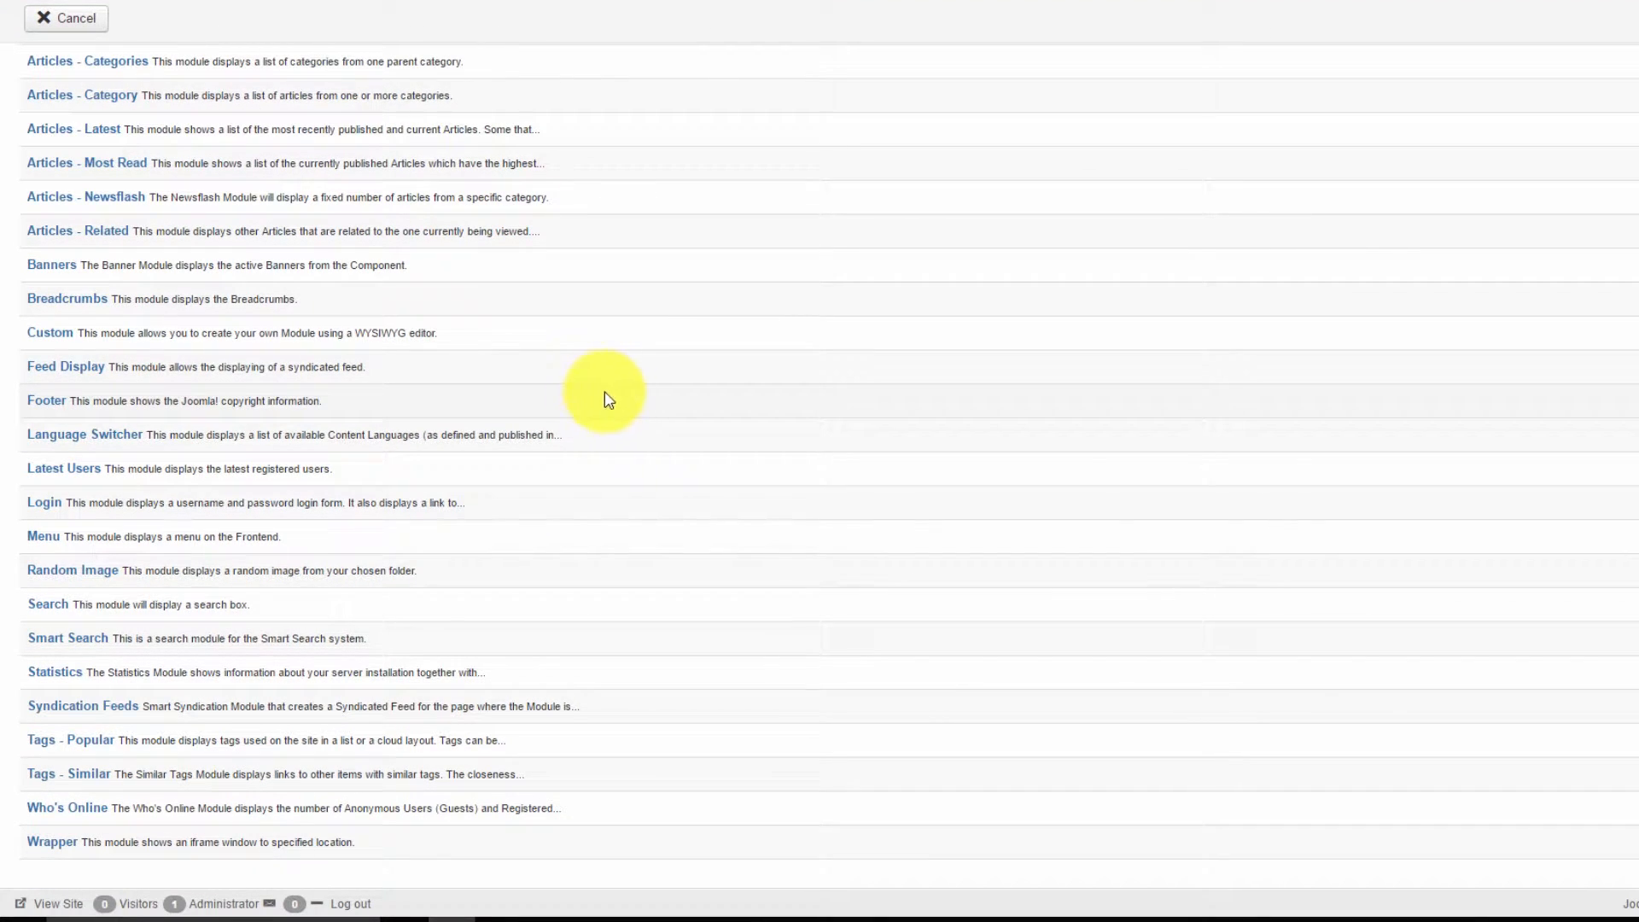
left_click(77, 809)
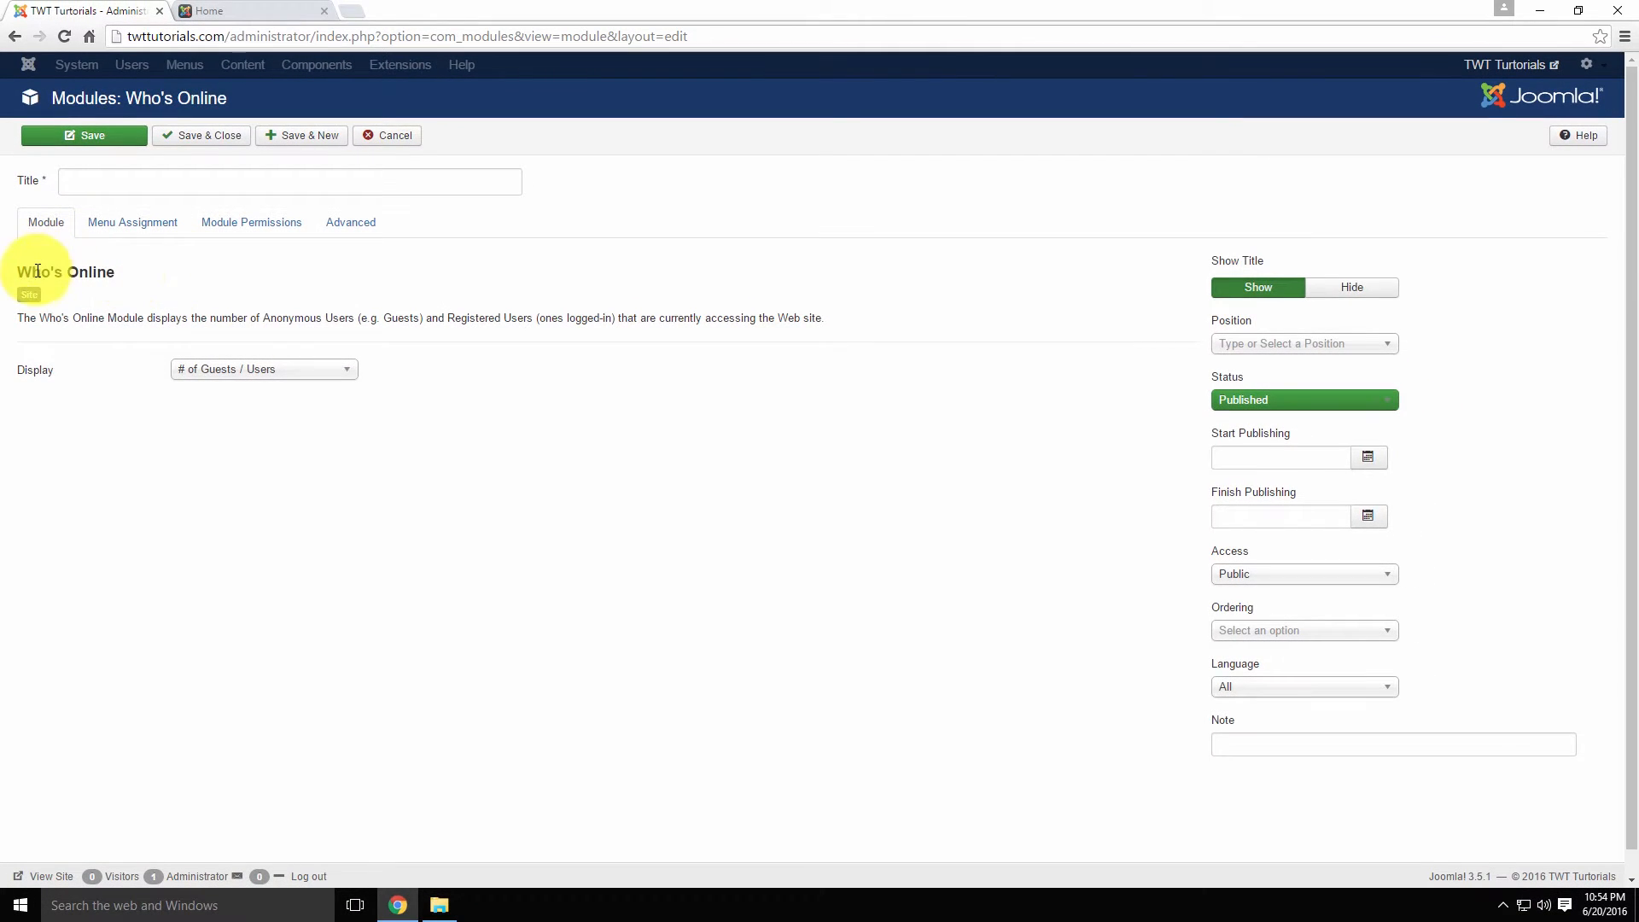
Title the new module "Who's Online" and set its Display option to Usernames
left_click(91, 176)
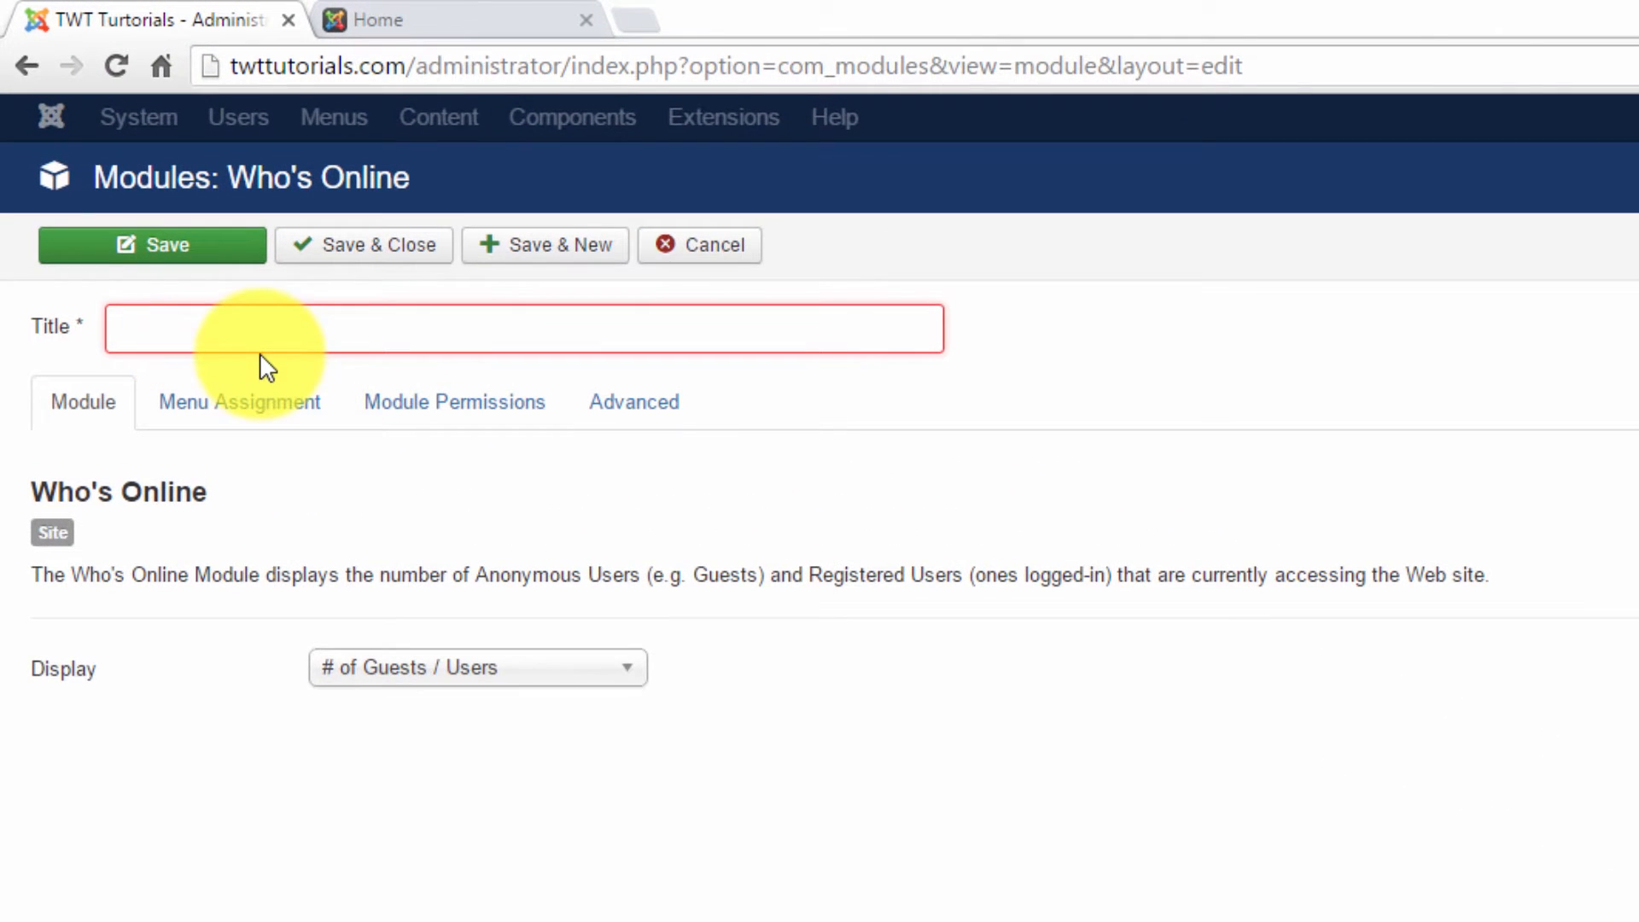
type("Who's Online")
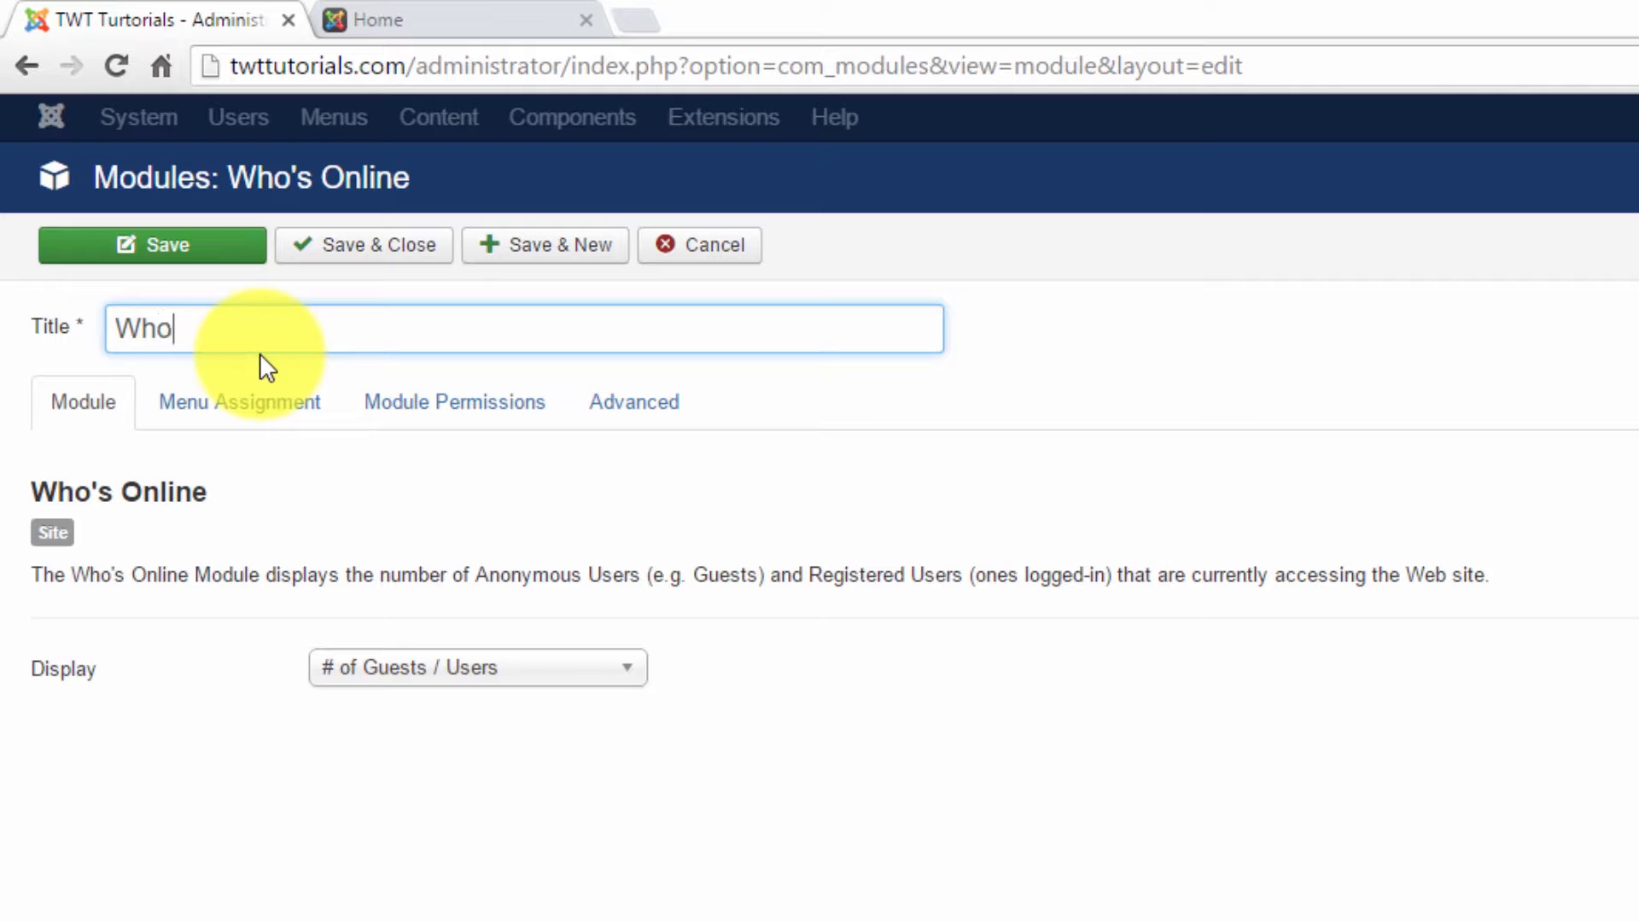
left_click(492, 674)
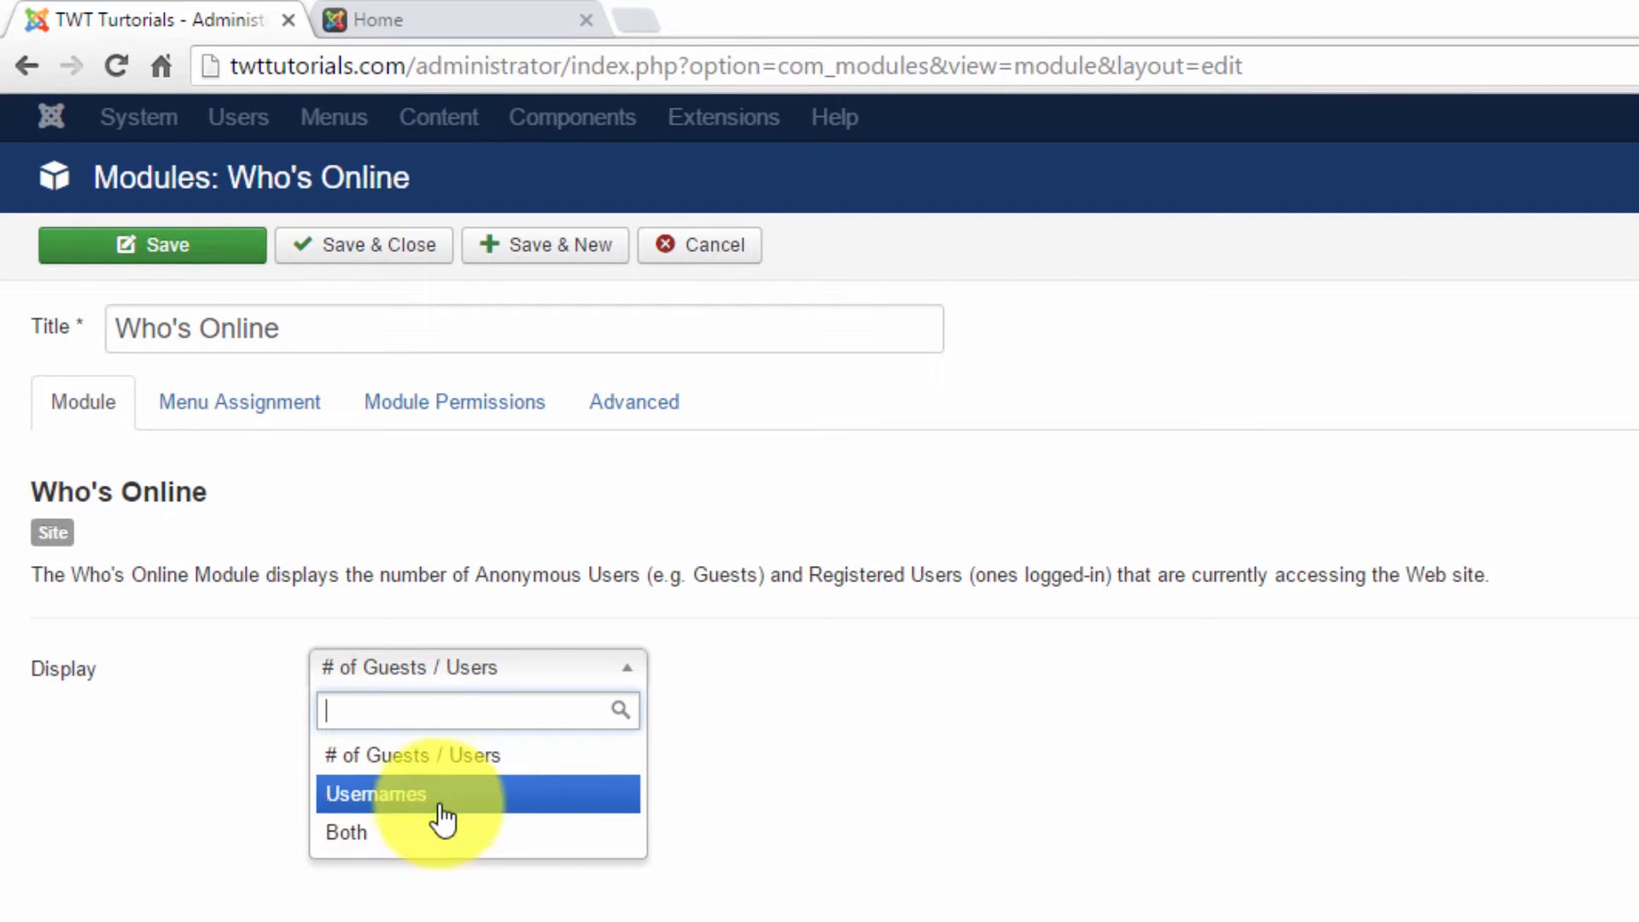
left_click(400, 790)
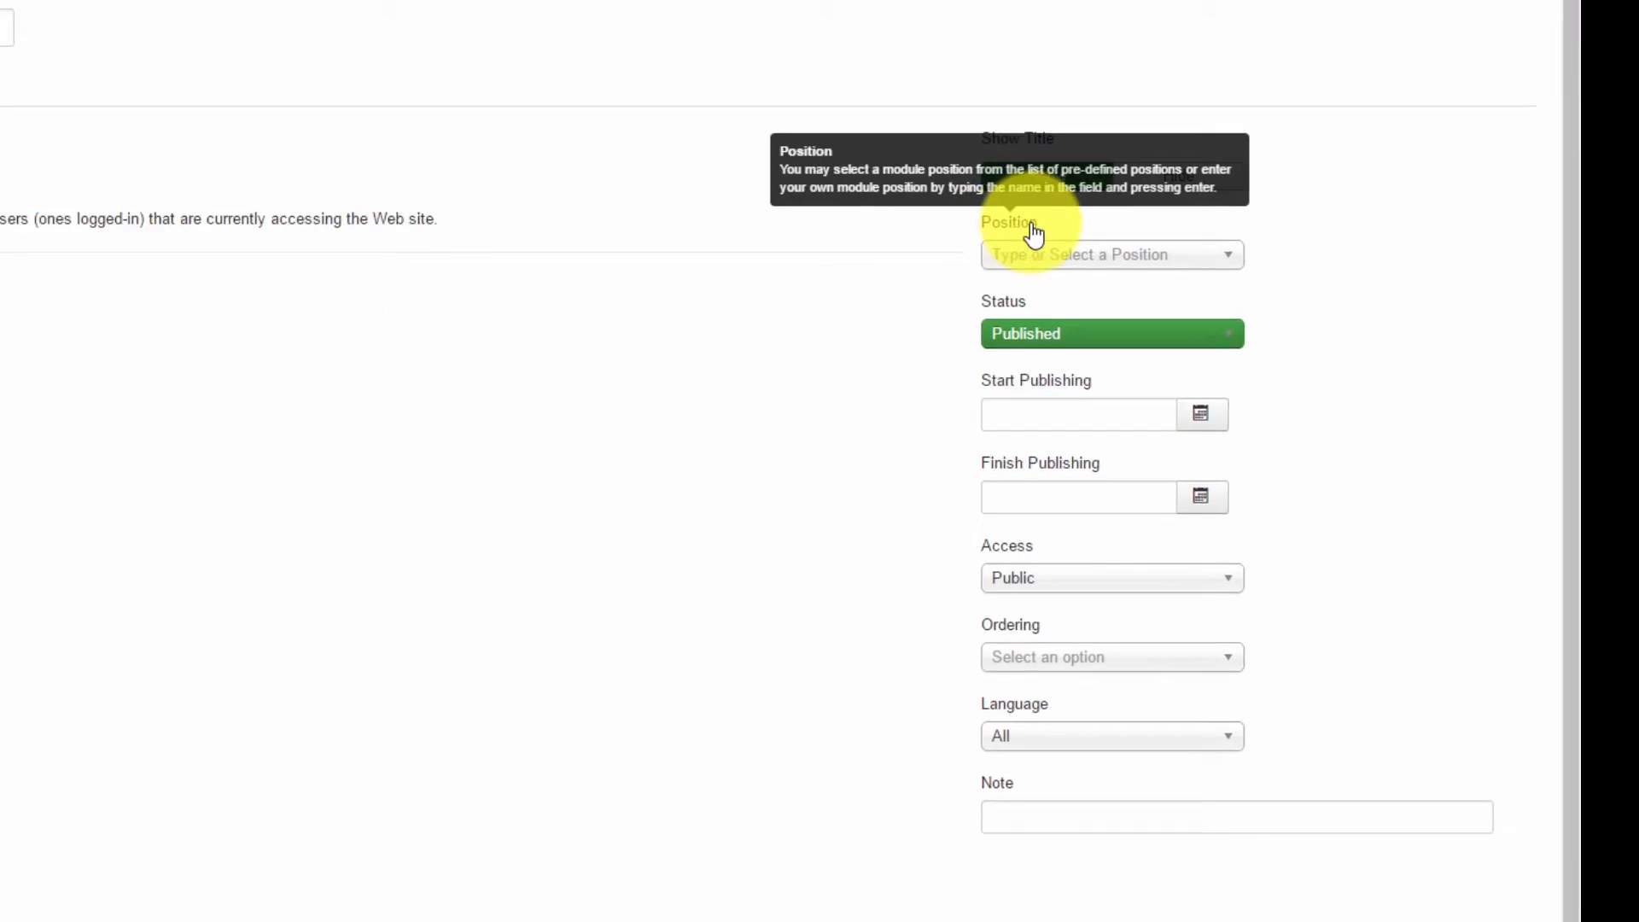
Set the new Who's Online module's position to Right [right] under the Classyhome3 template
left_click(1089, 258)
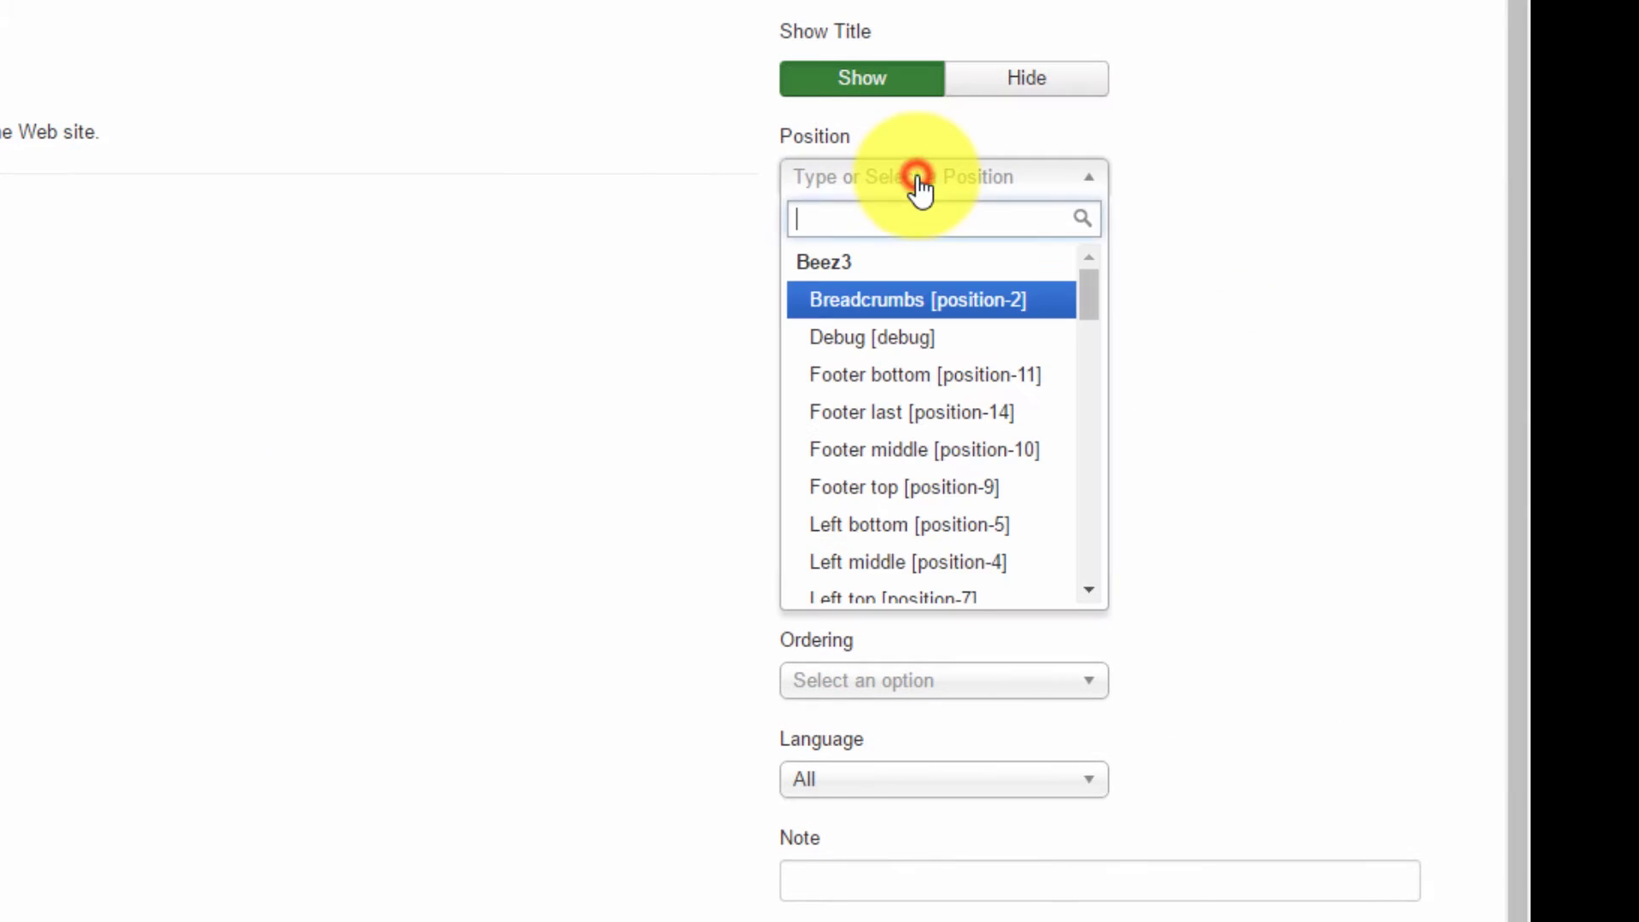
left_click_drag(1086, 315, 1089, 389)
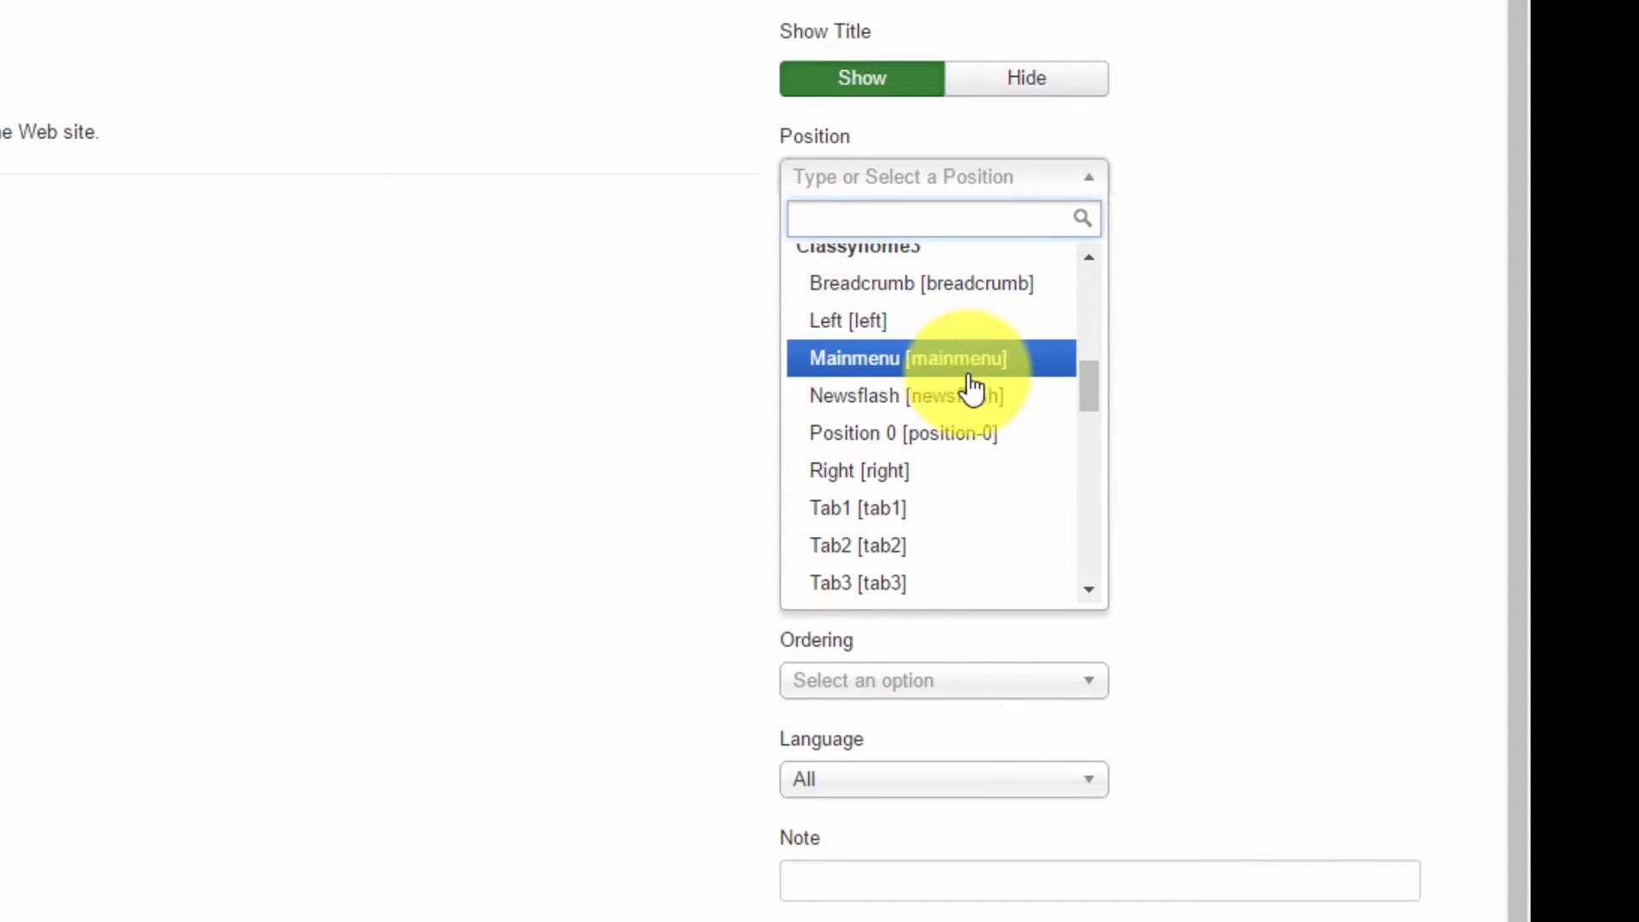
scroll(918, 369, "down", 2)
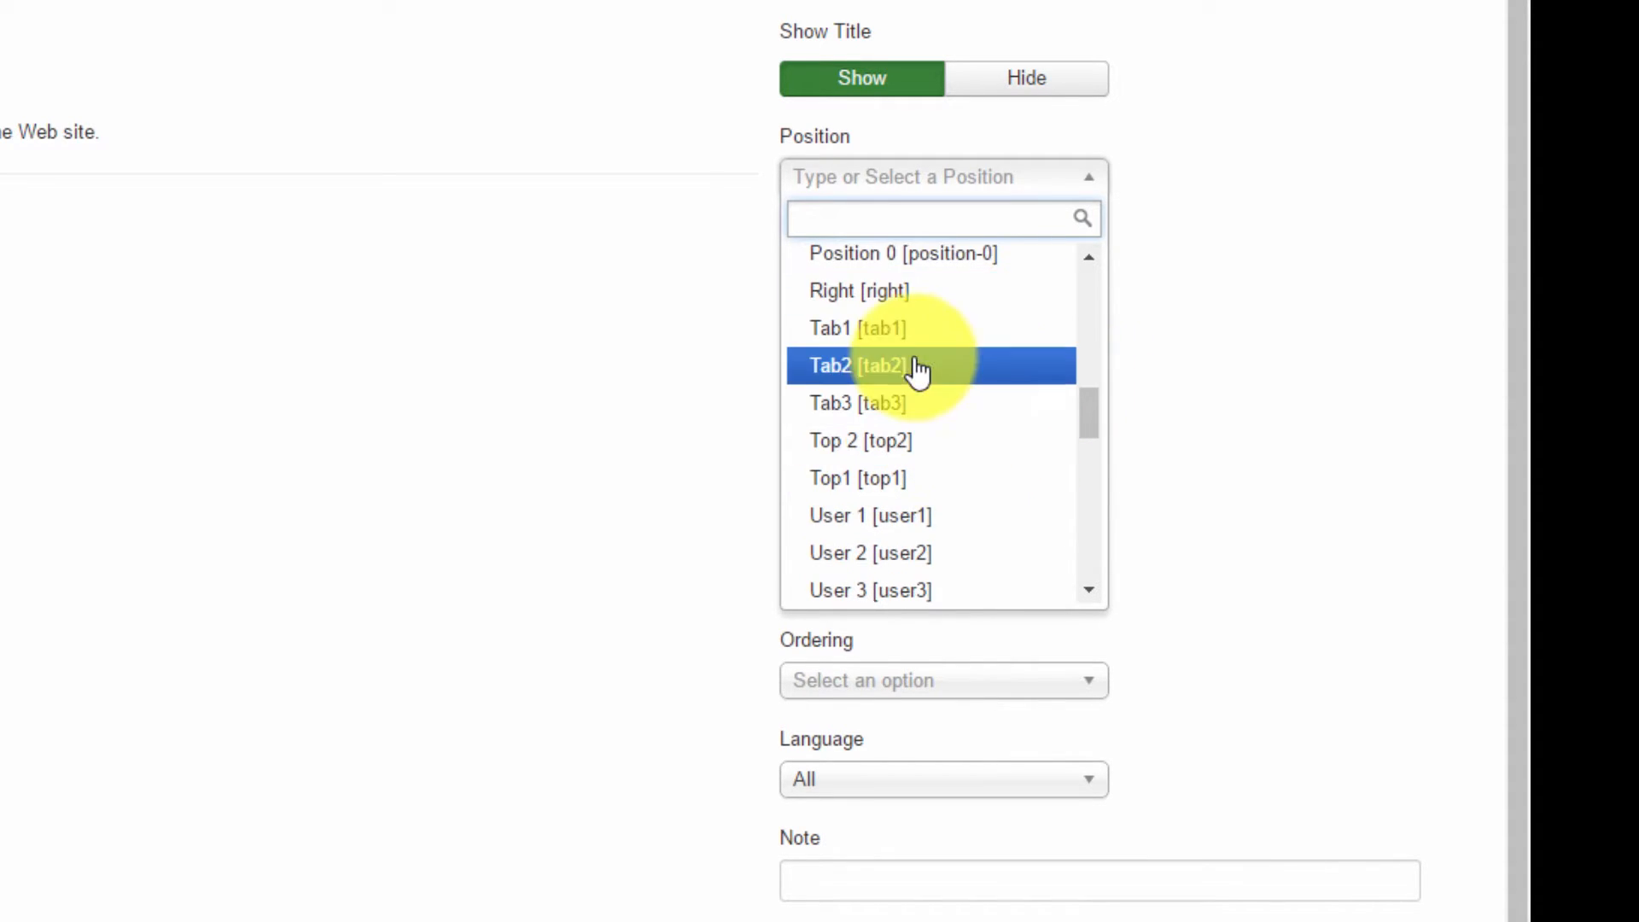
left_click(851, 303)
Leave the publishing dates empty, set the Who's Online module's access to Registered and save the module
left_click(853, 378)
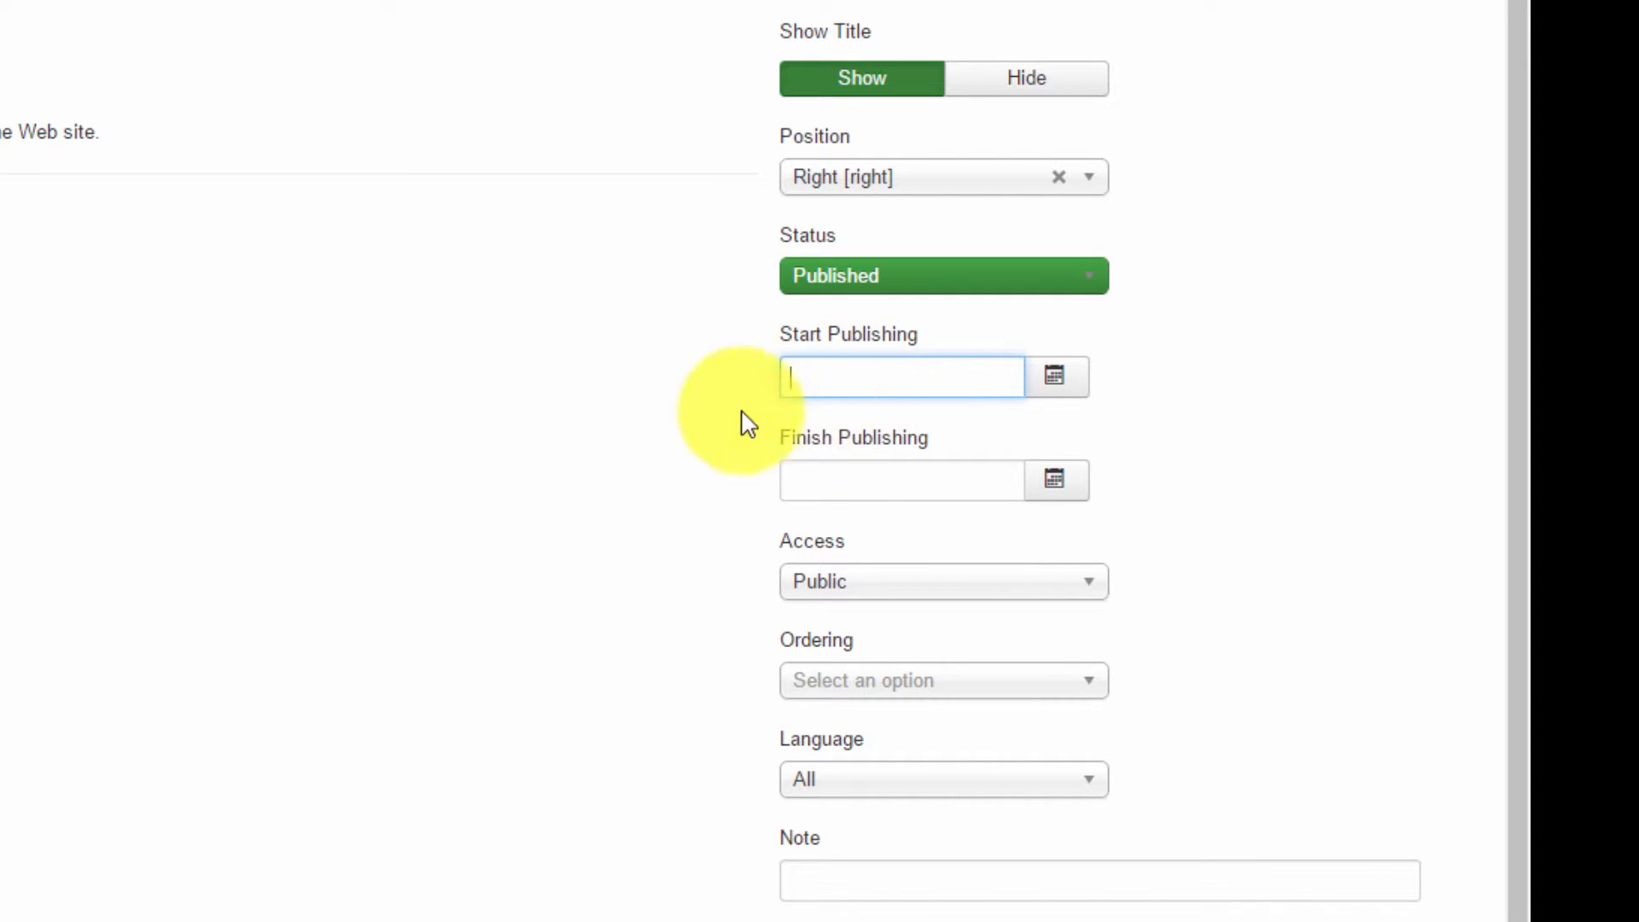
left_click(848, 487)
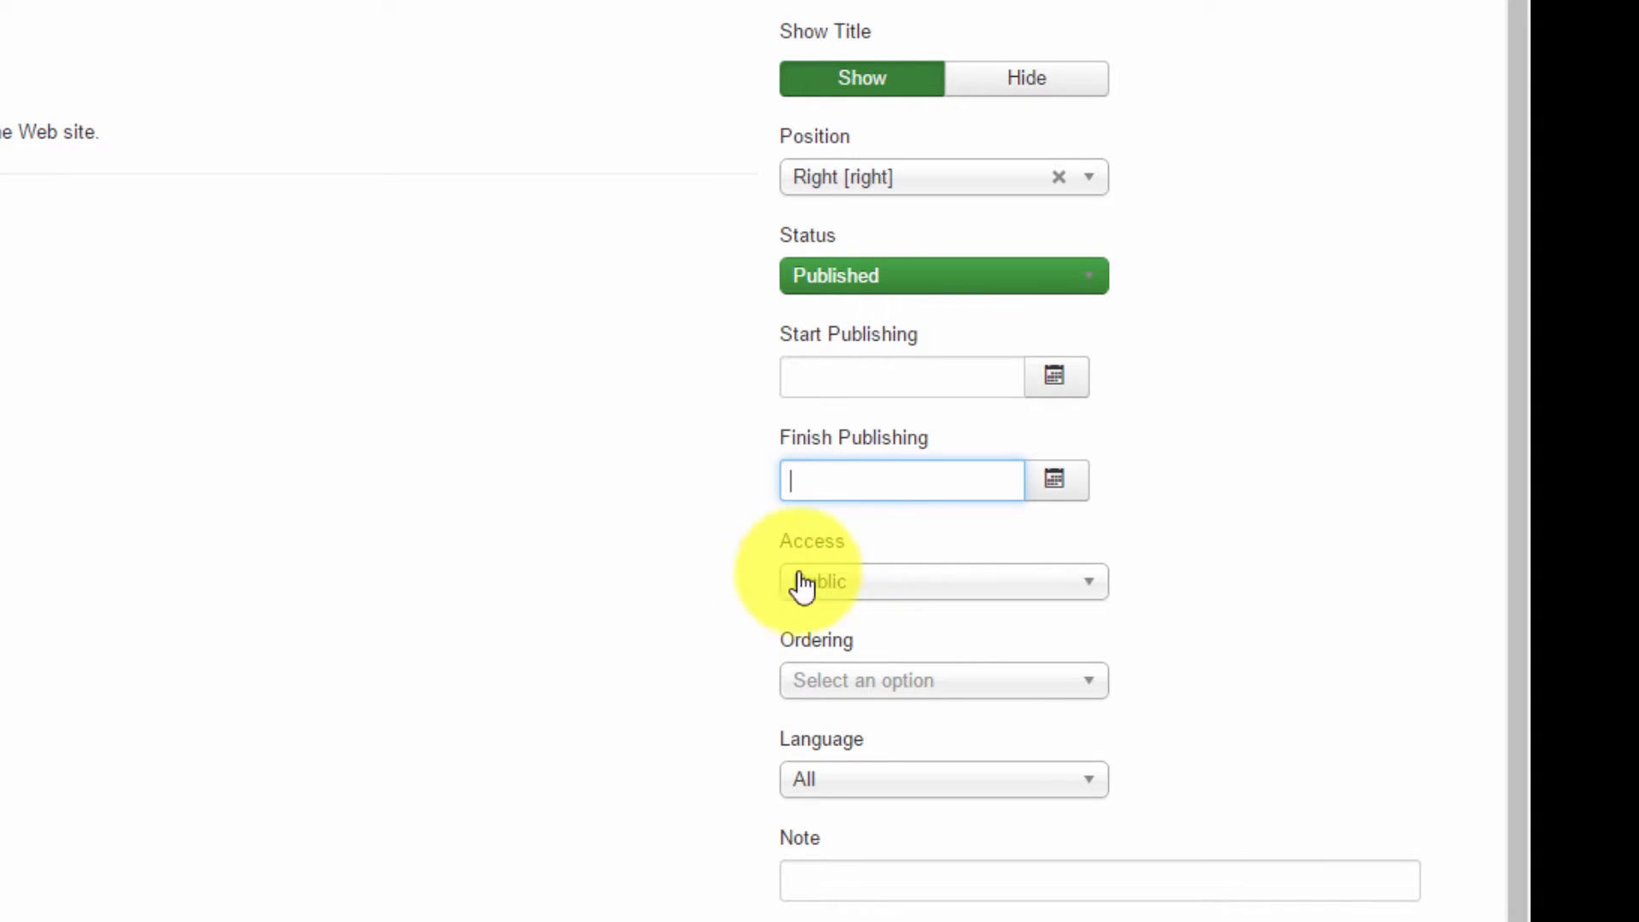
left_click(866, 581)
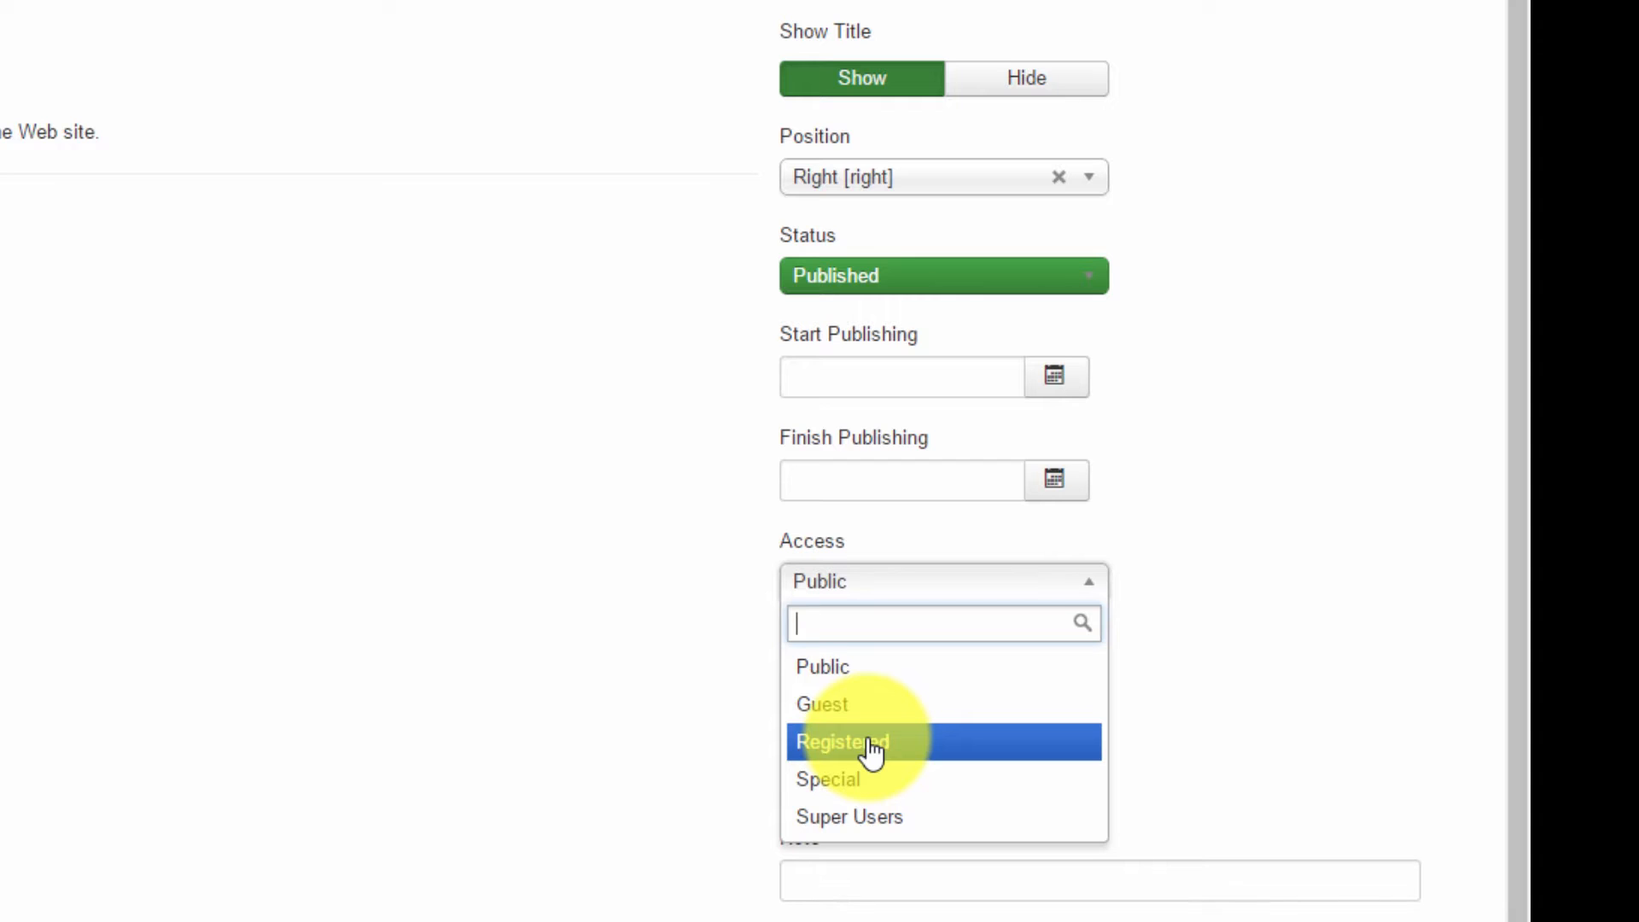
left_click(858, 741)
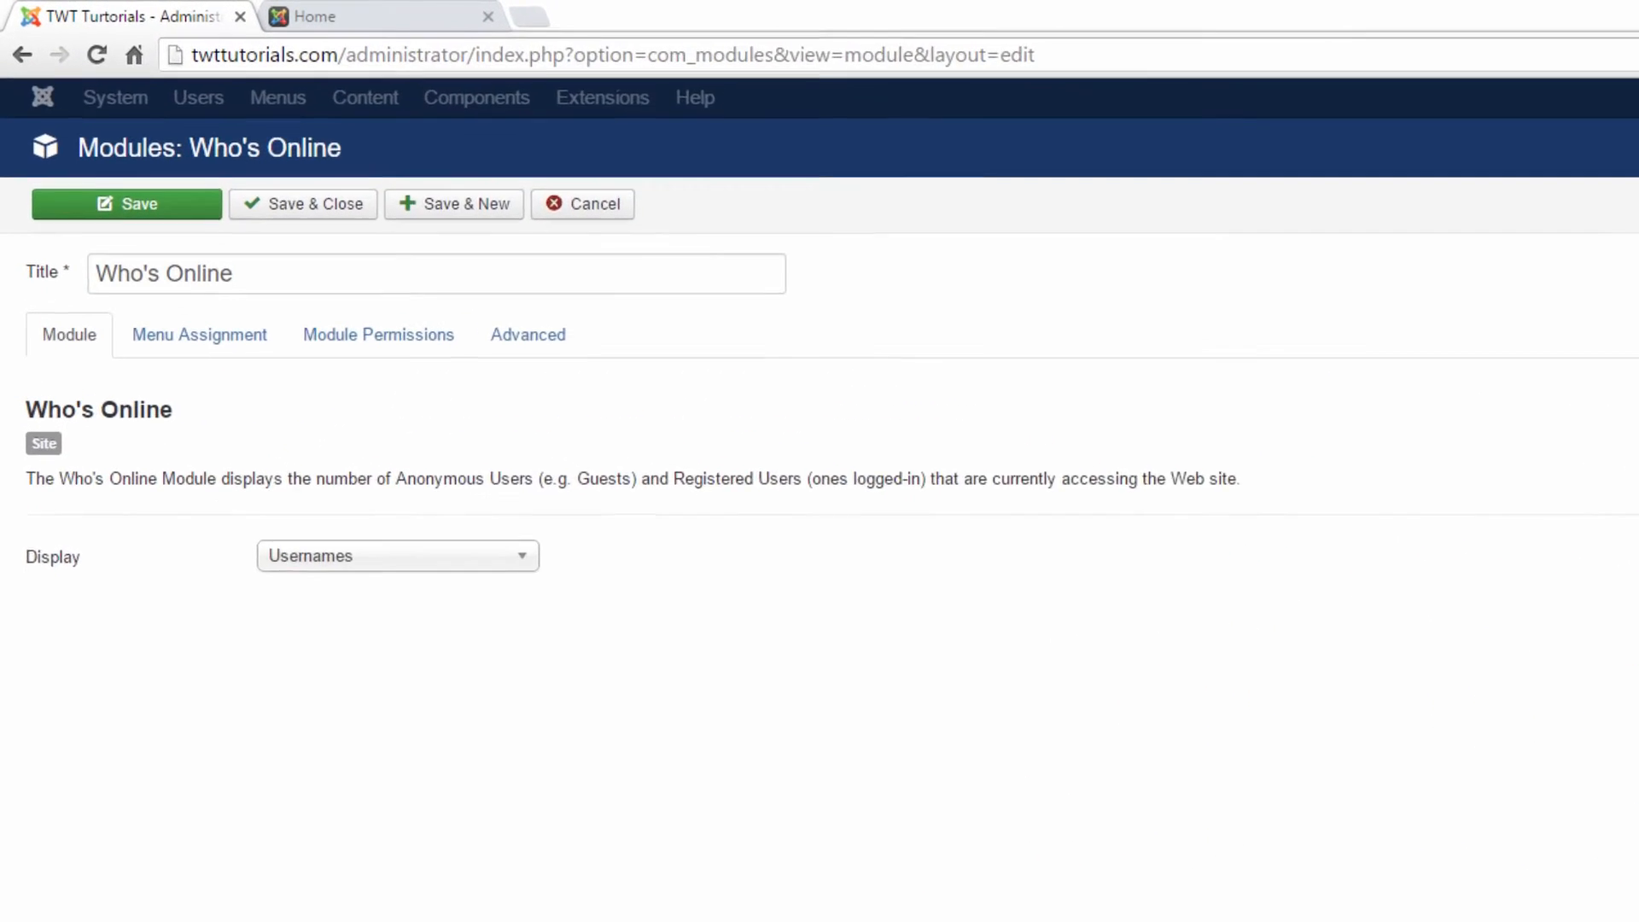
left_click(177, 272)
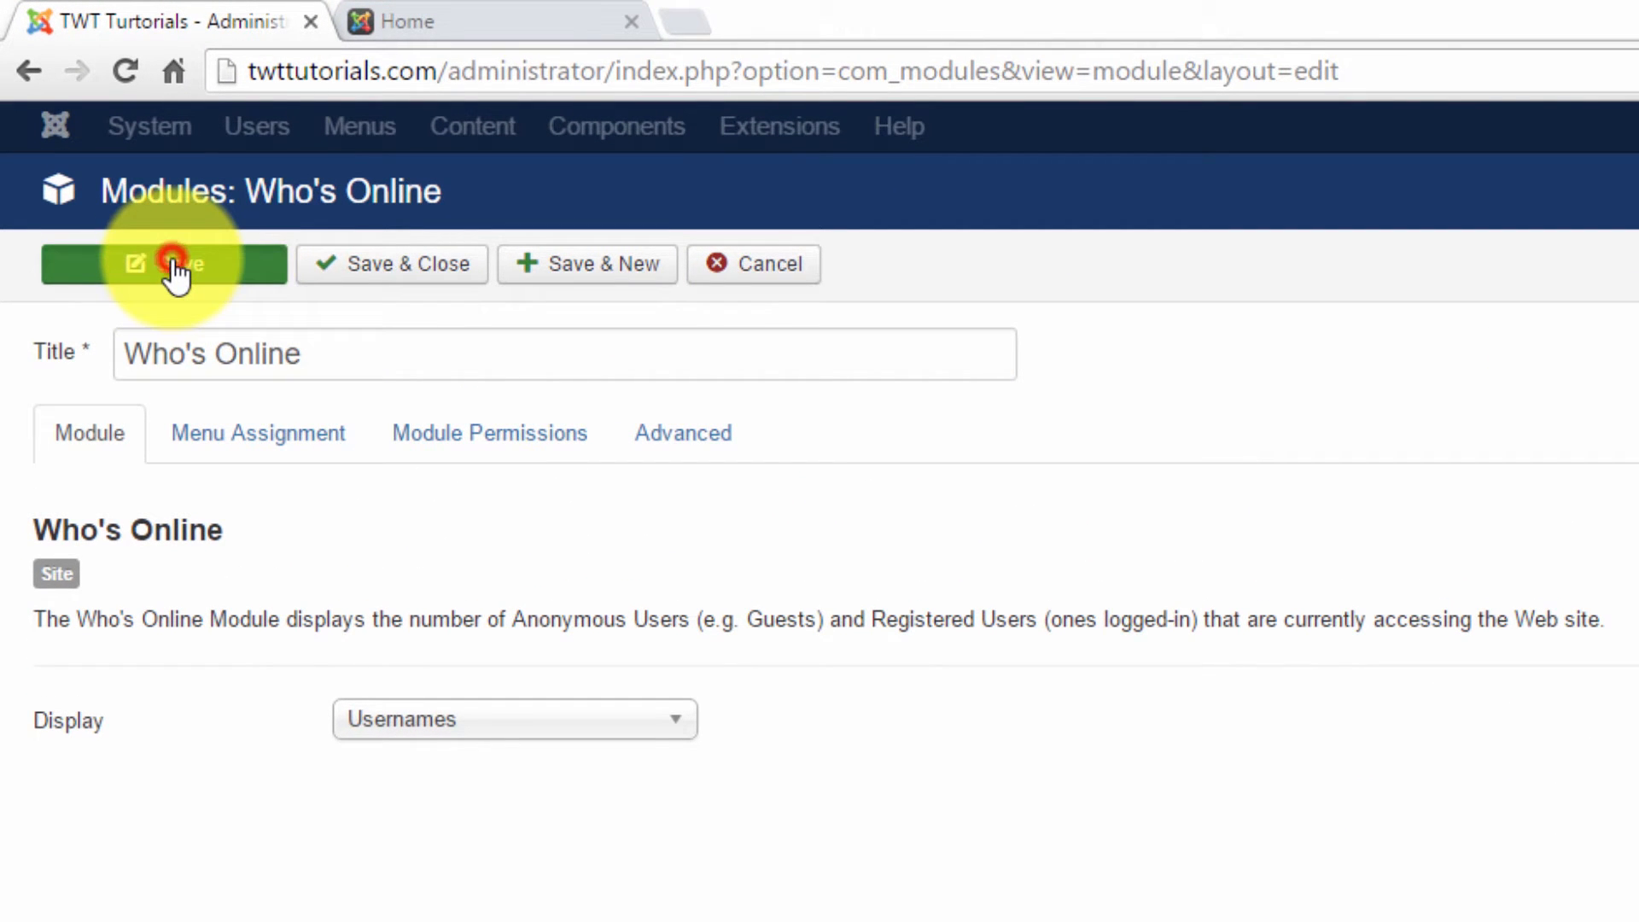
Reload the site's homepage and check whether the Who's Online module is displayed to a visitor who is not logged in
left_click(402, 21)
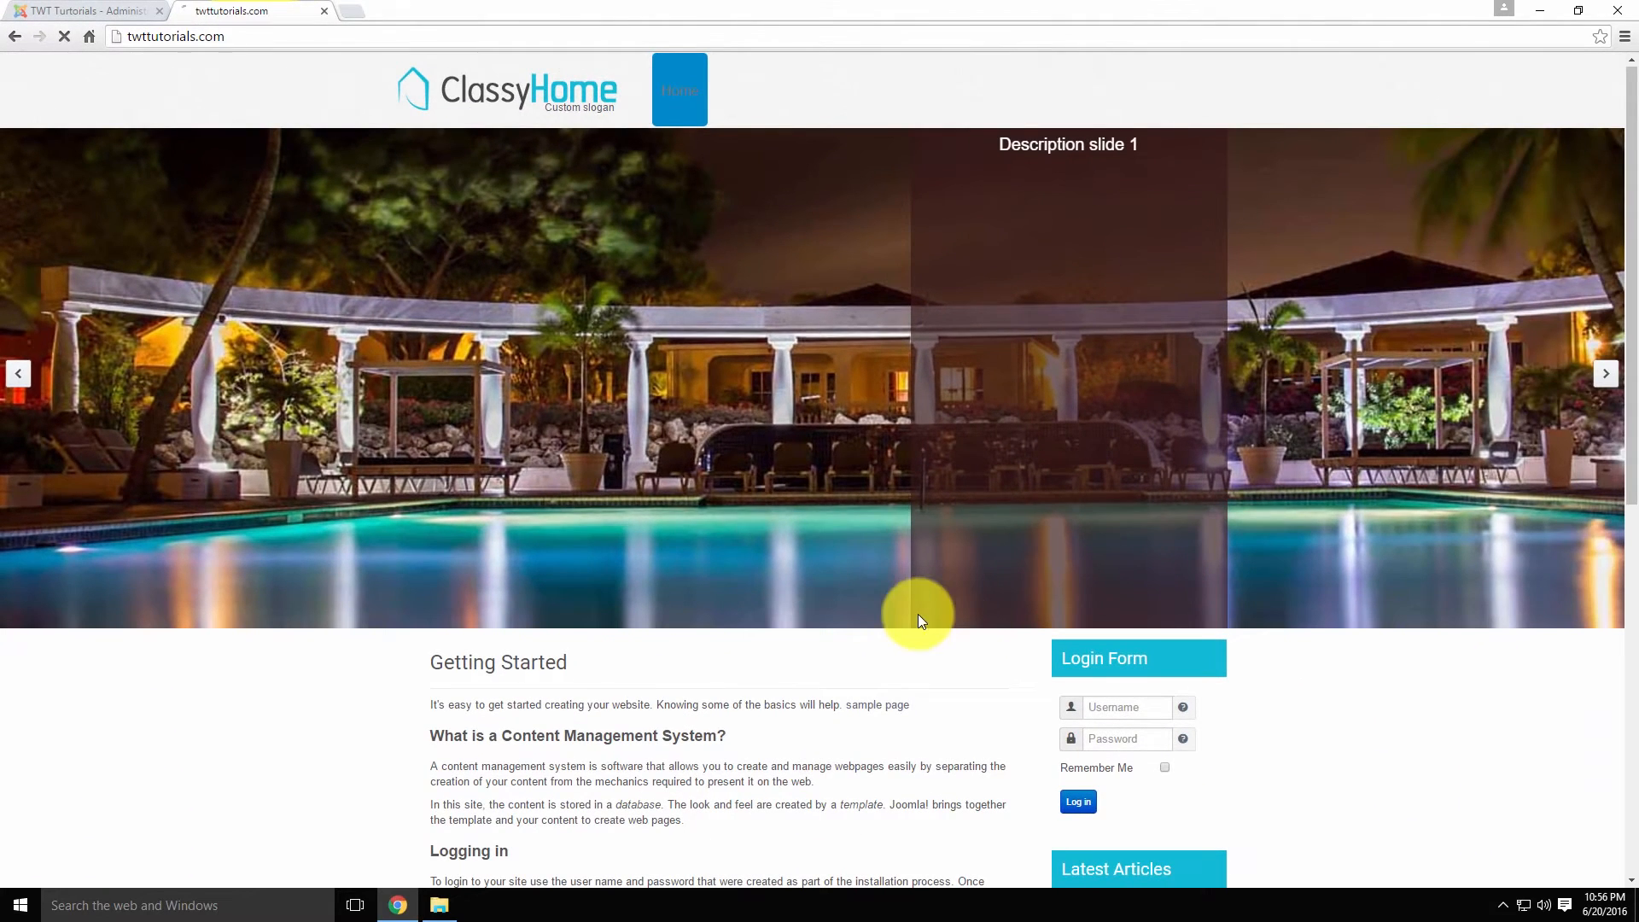
scroll(1426, 783, "down", 5)
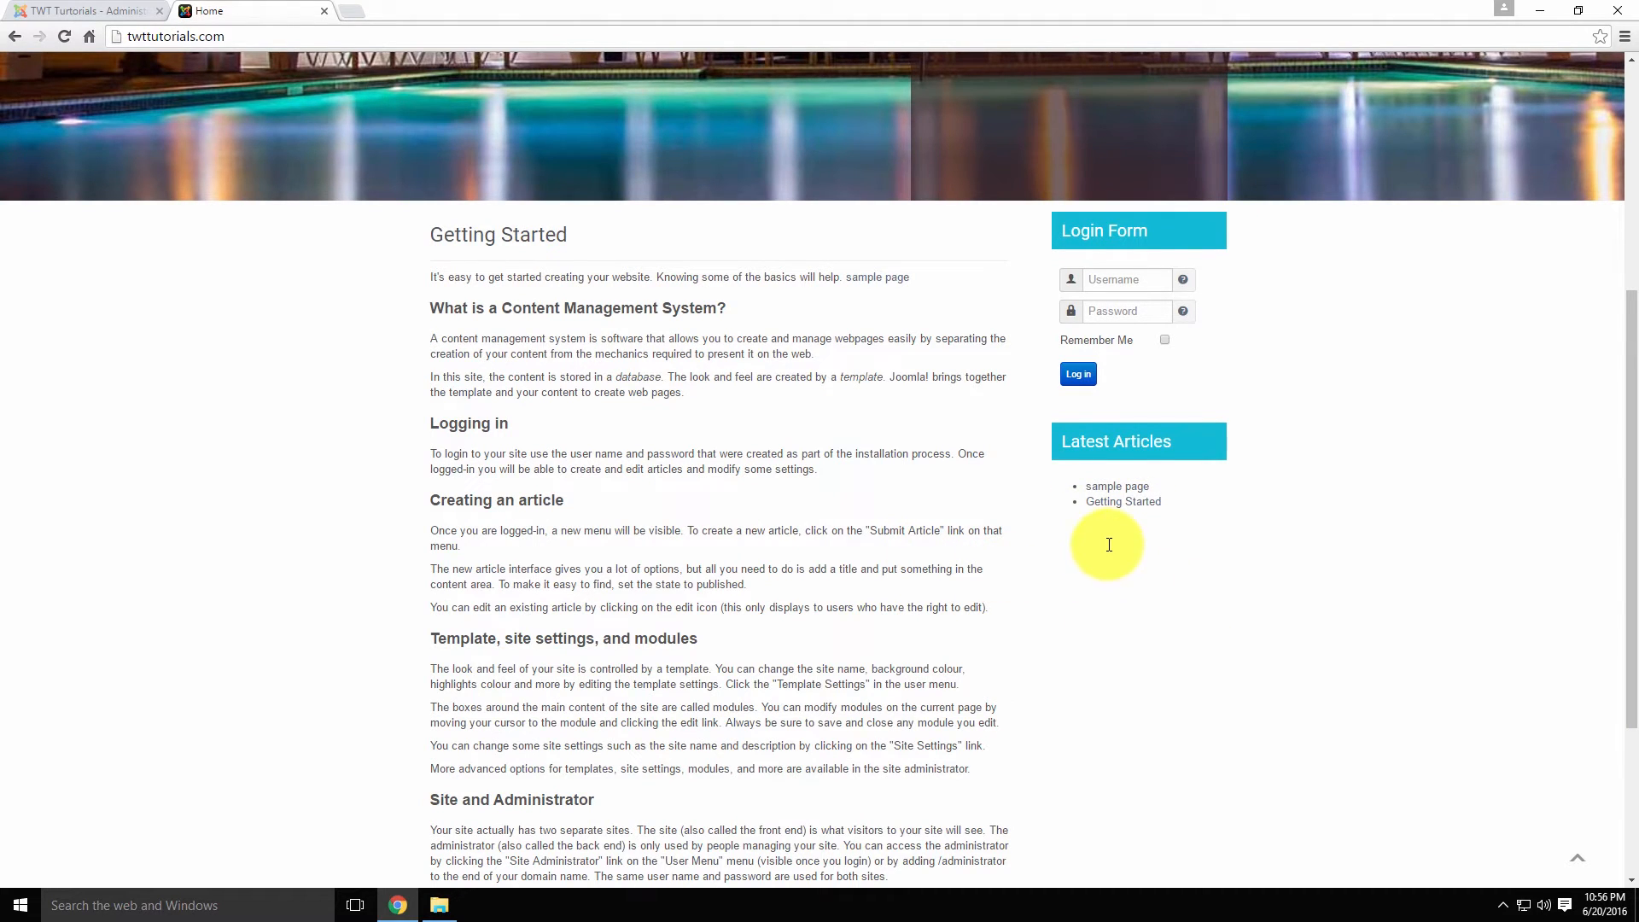
scroll(347, 171, "up", 2)
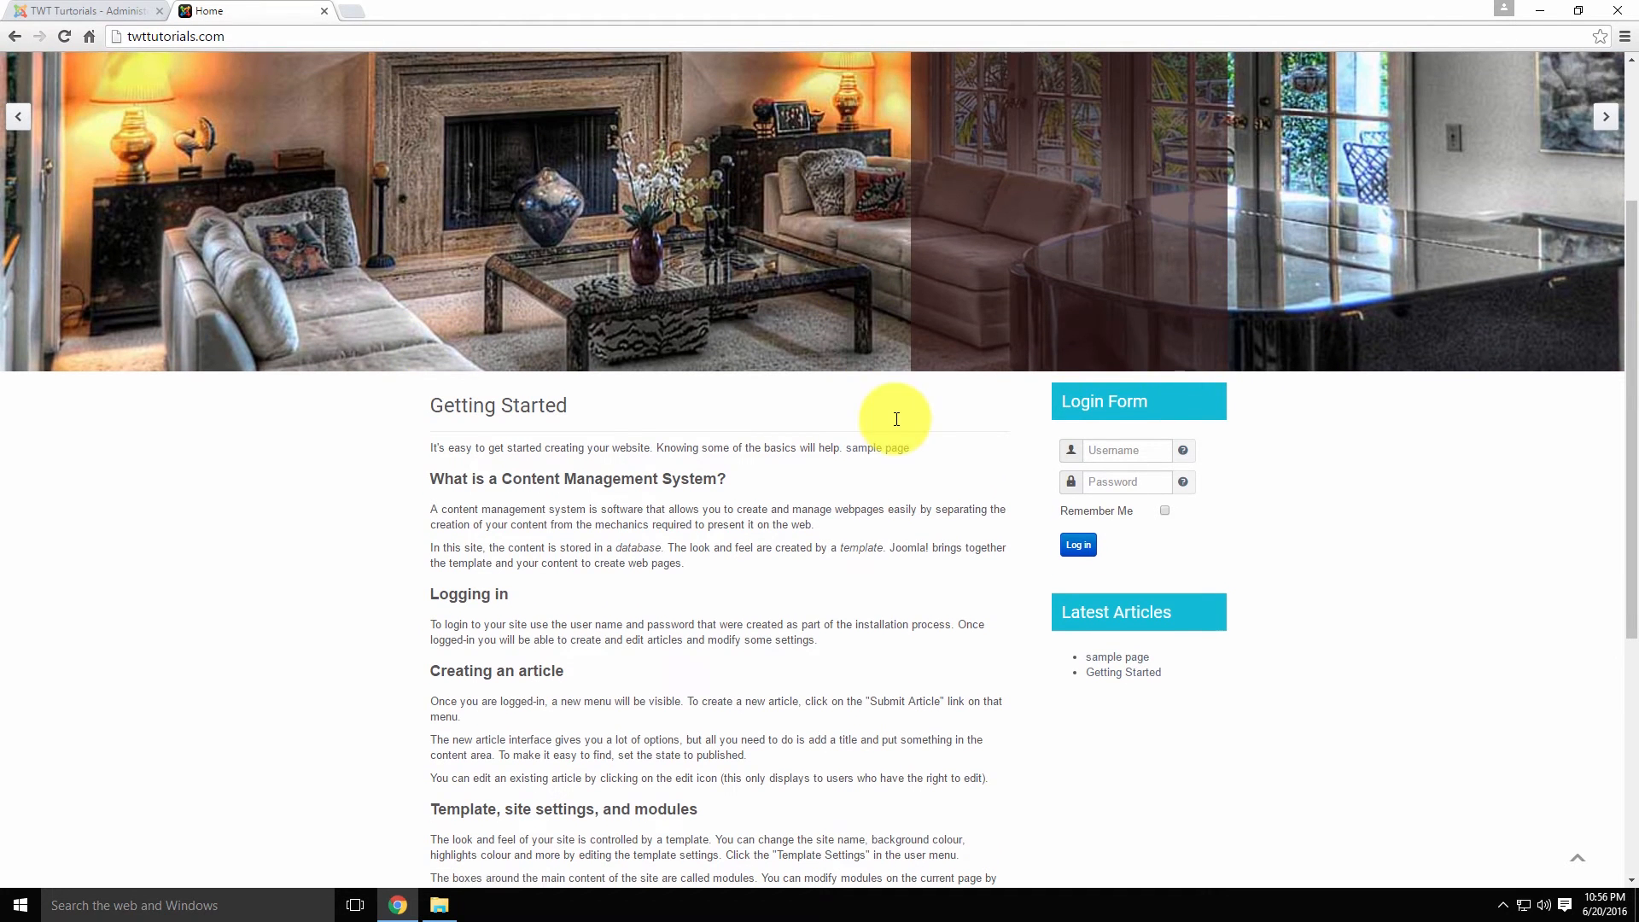
scroll(892, 417, "down", 2)
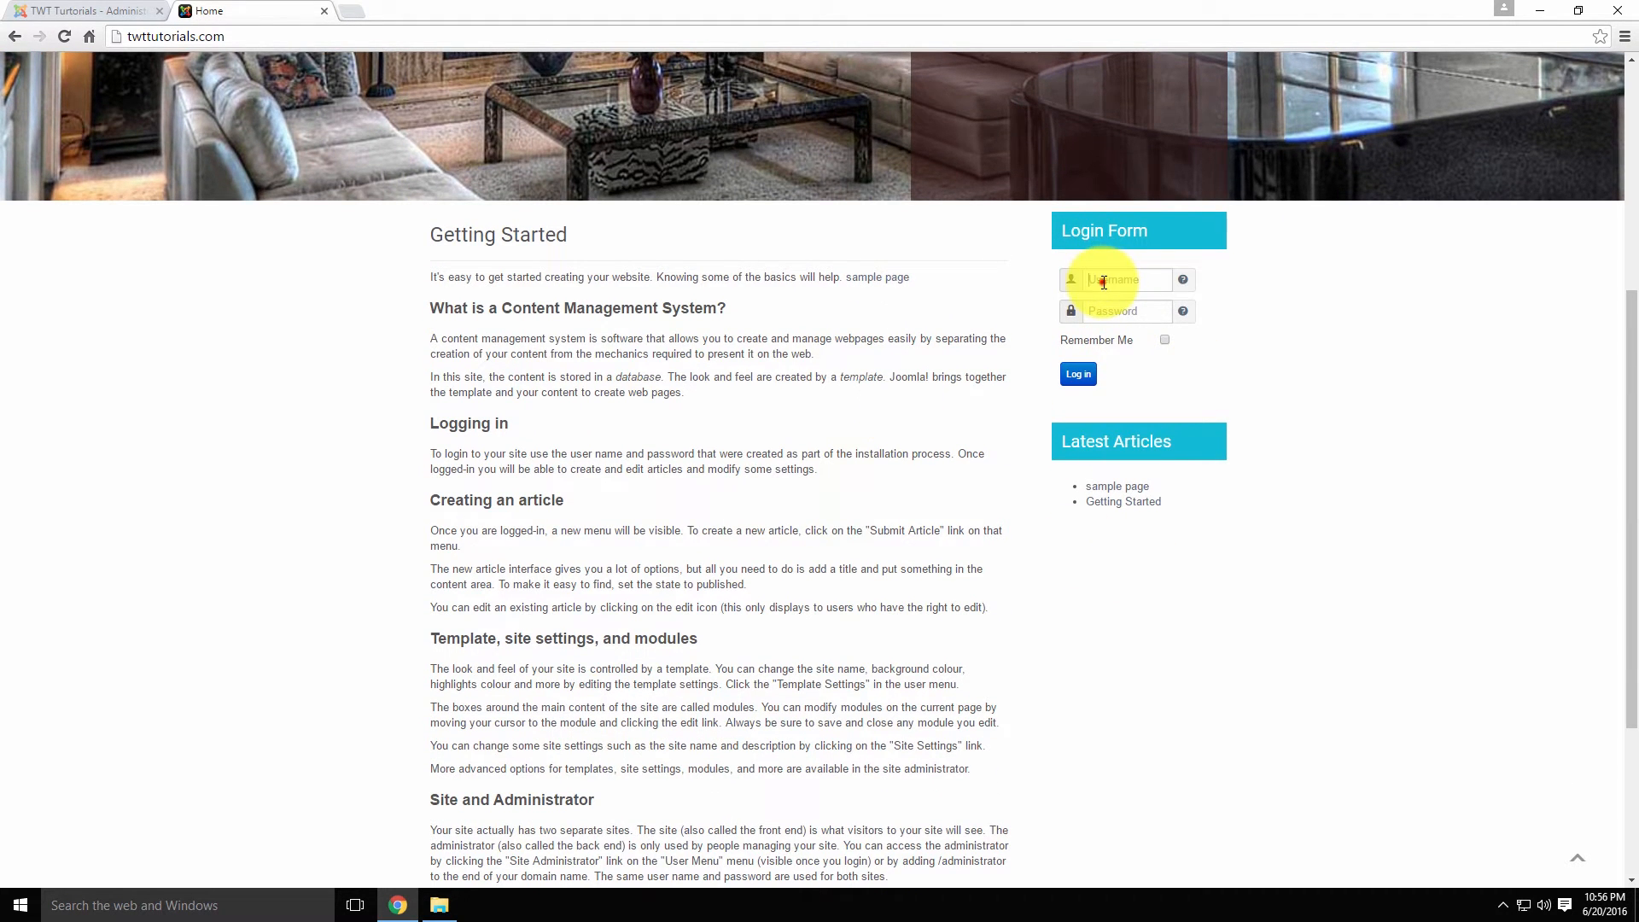
Log in to the site through the homepage's Login Form with the account's username and password
left_click(1103, 282)
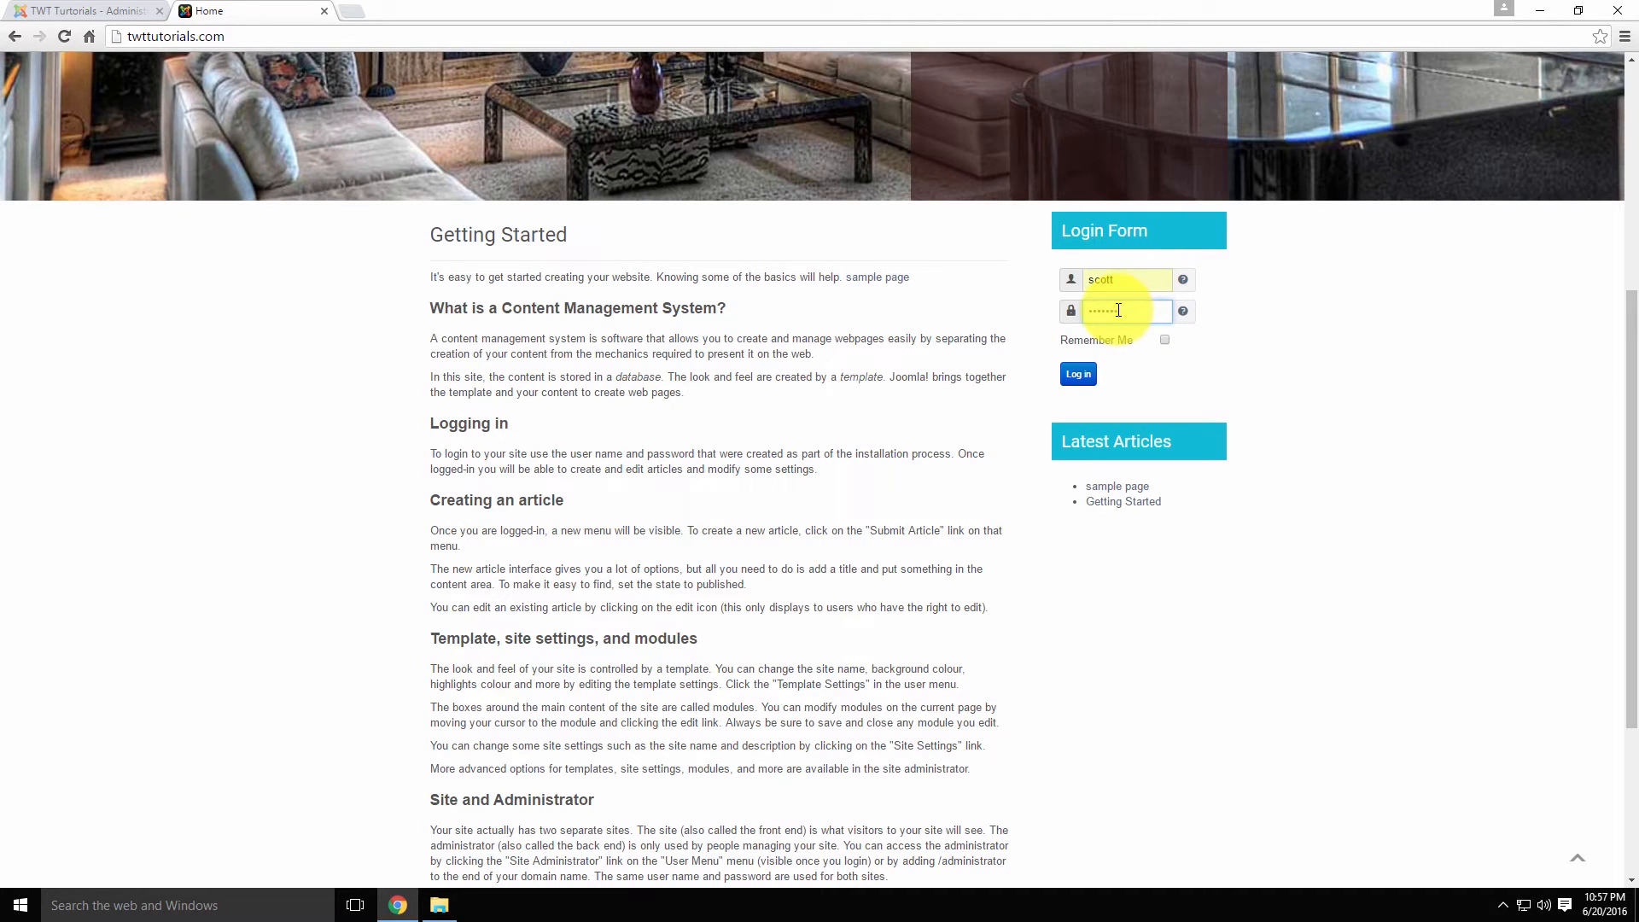
left_click(1078, 376)
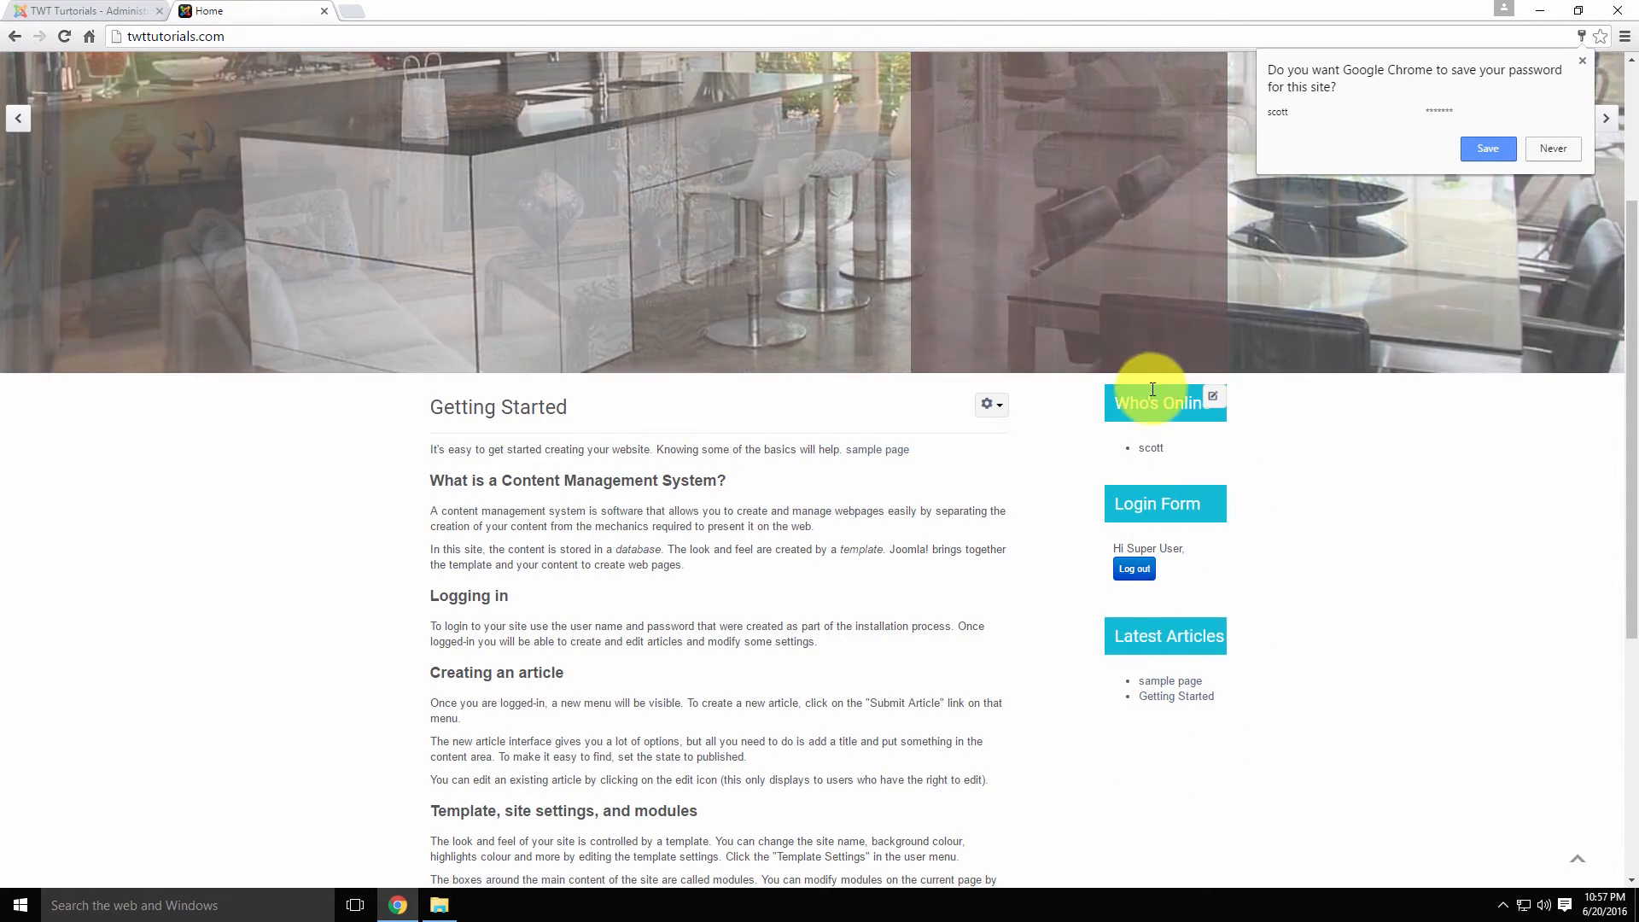
Return to the Who's Online module's settings, set its ordering to "3. Latest Articles" and save the module
left_click(91, 10)
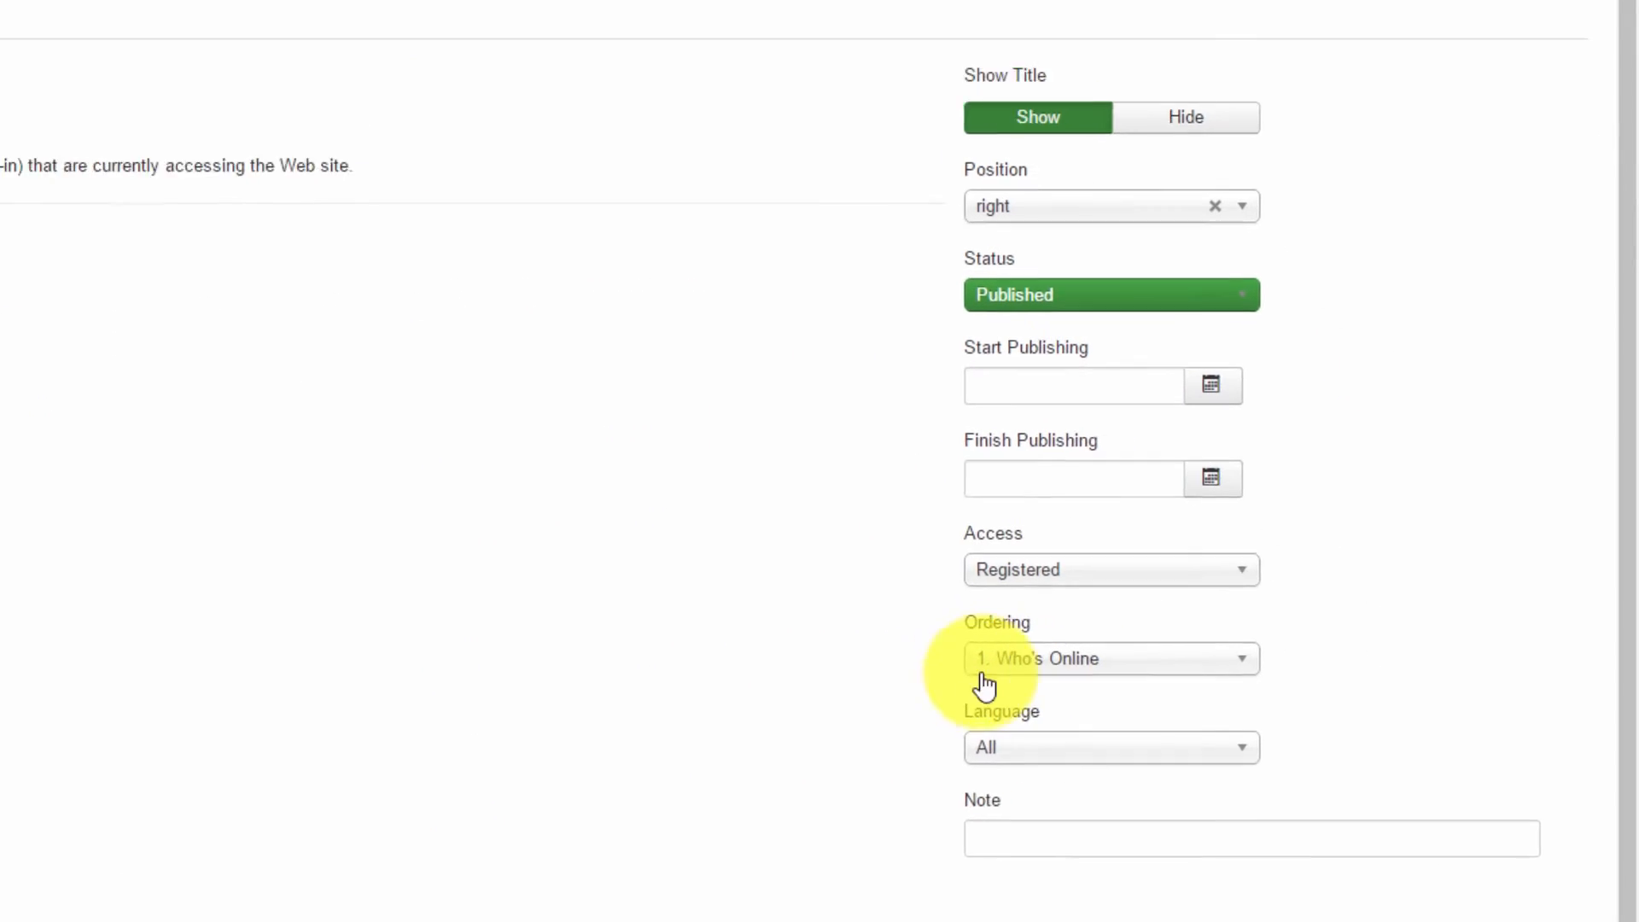
left_click(1007, 666)
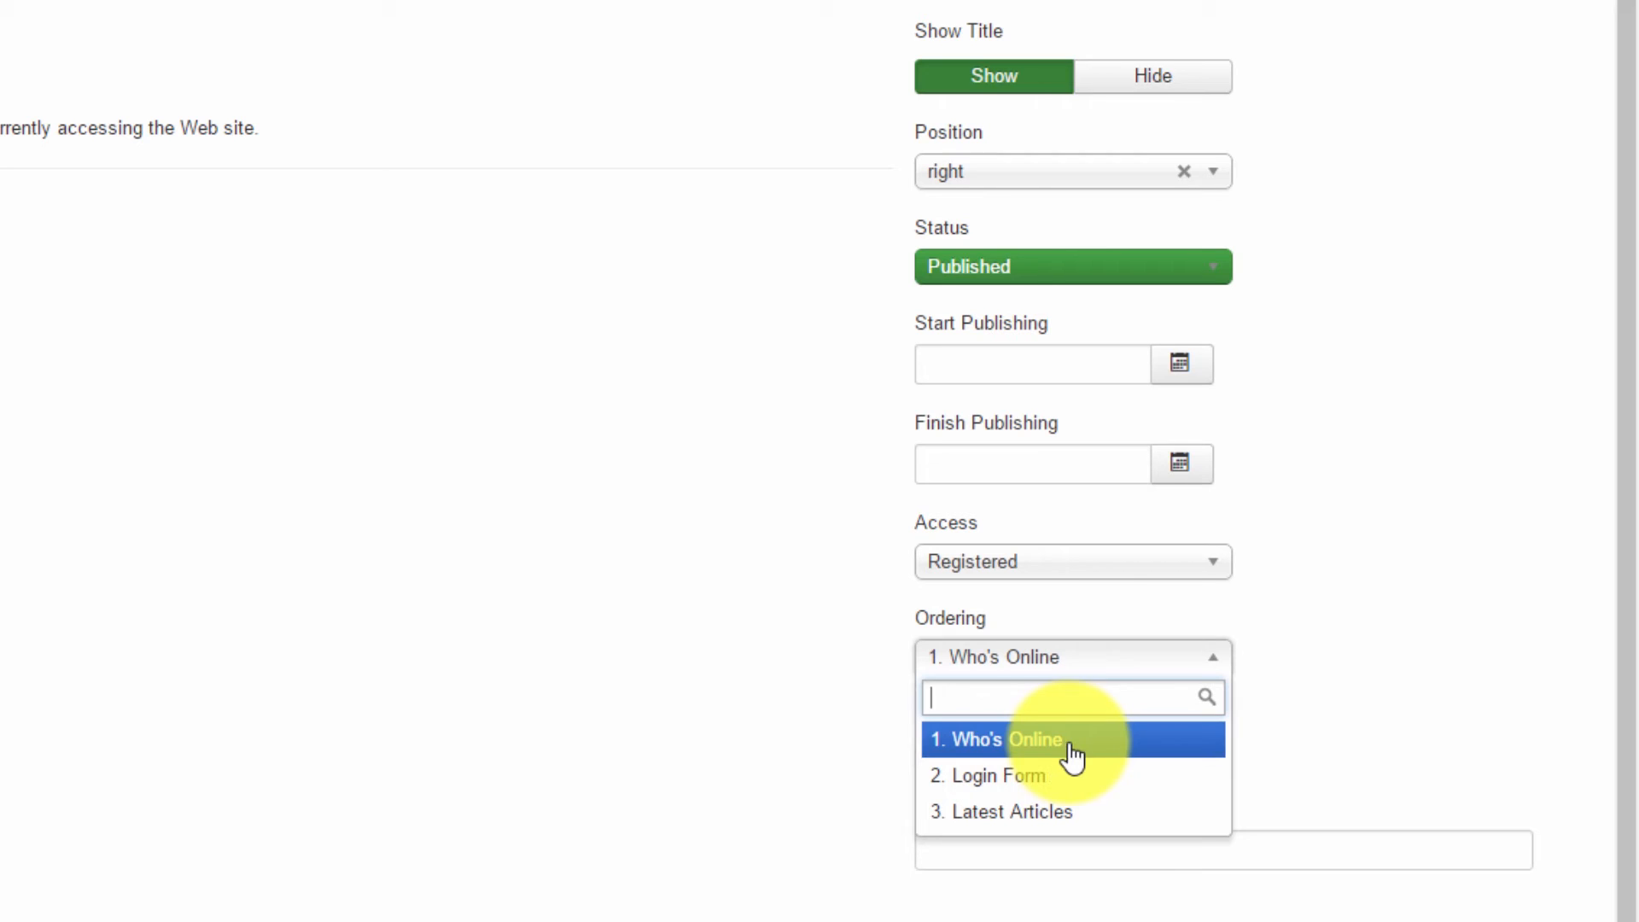
left_click(962, 813)
left_click(143, 101)
left_click(144, 111)
Reload the homepage to check the order of the modules in the sidebar, and return to the site administration
left_click(1163, 719)
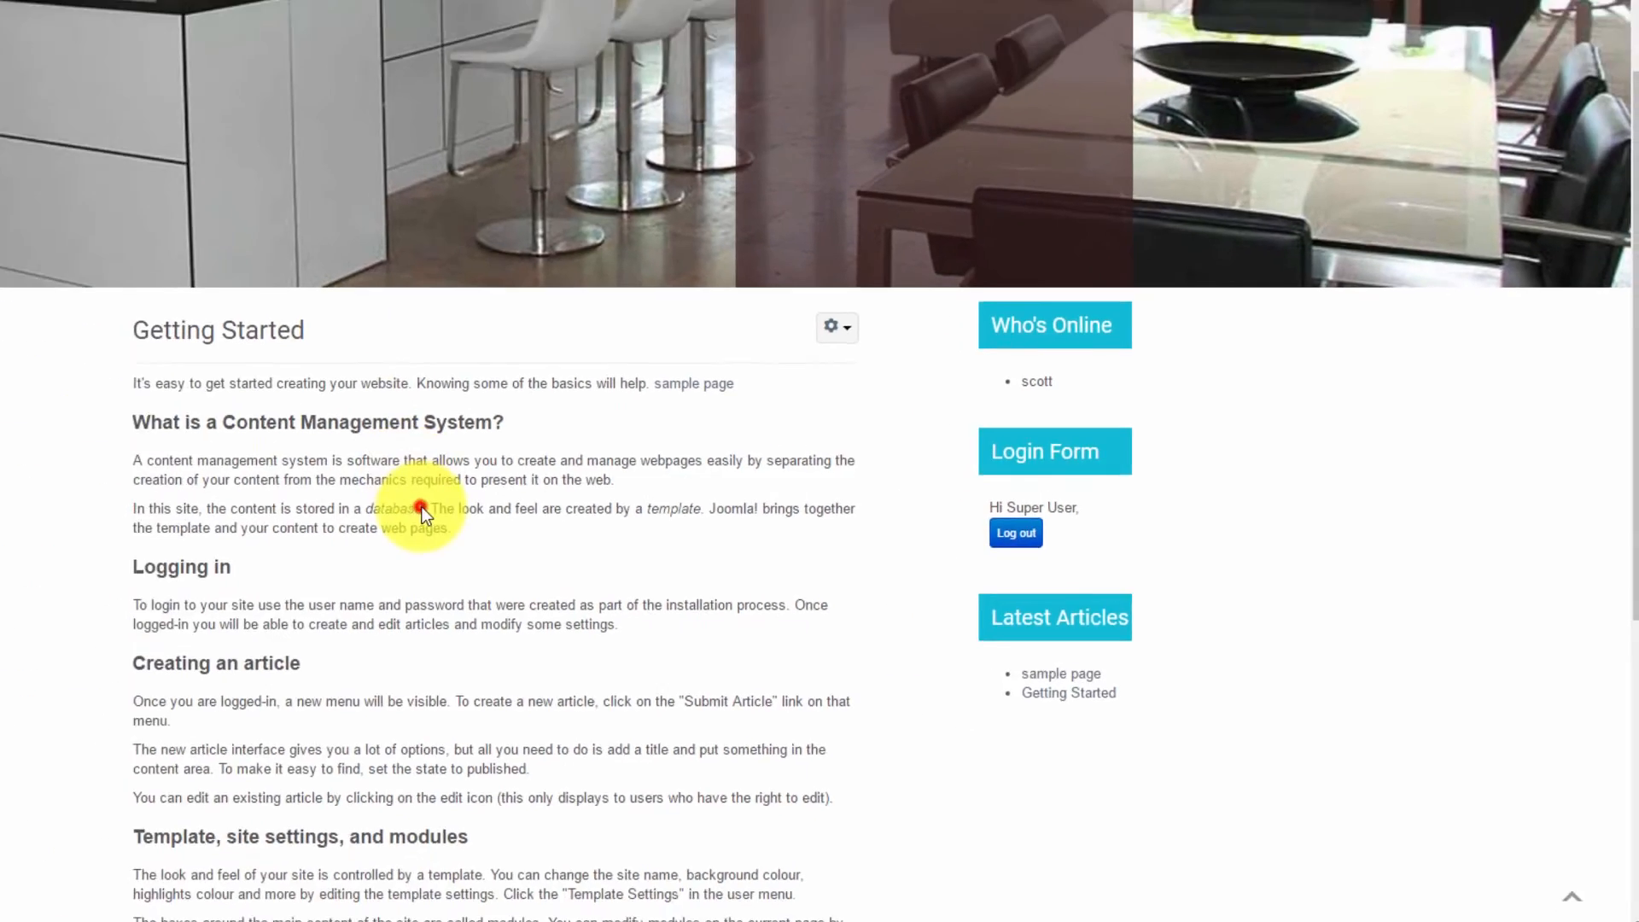
key("F5")
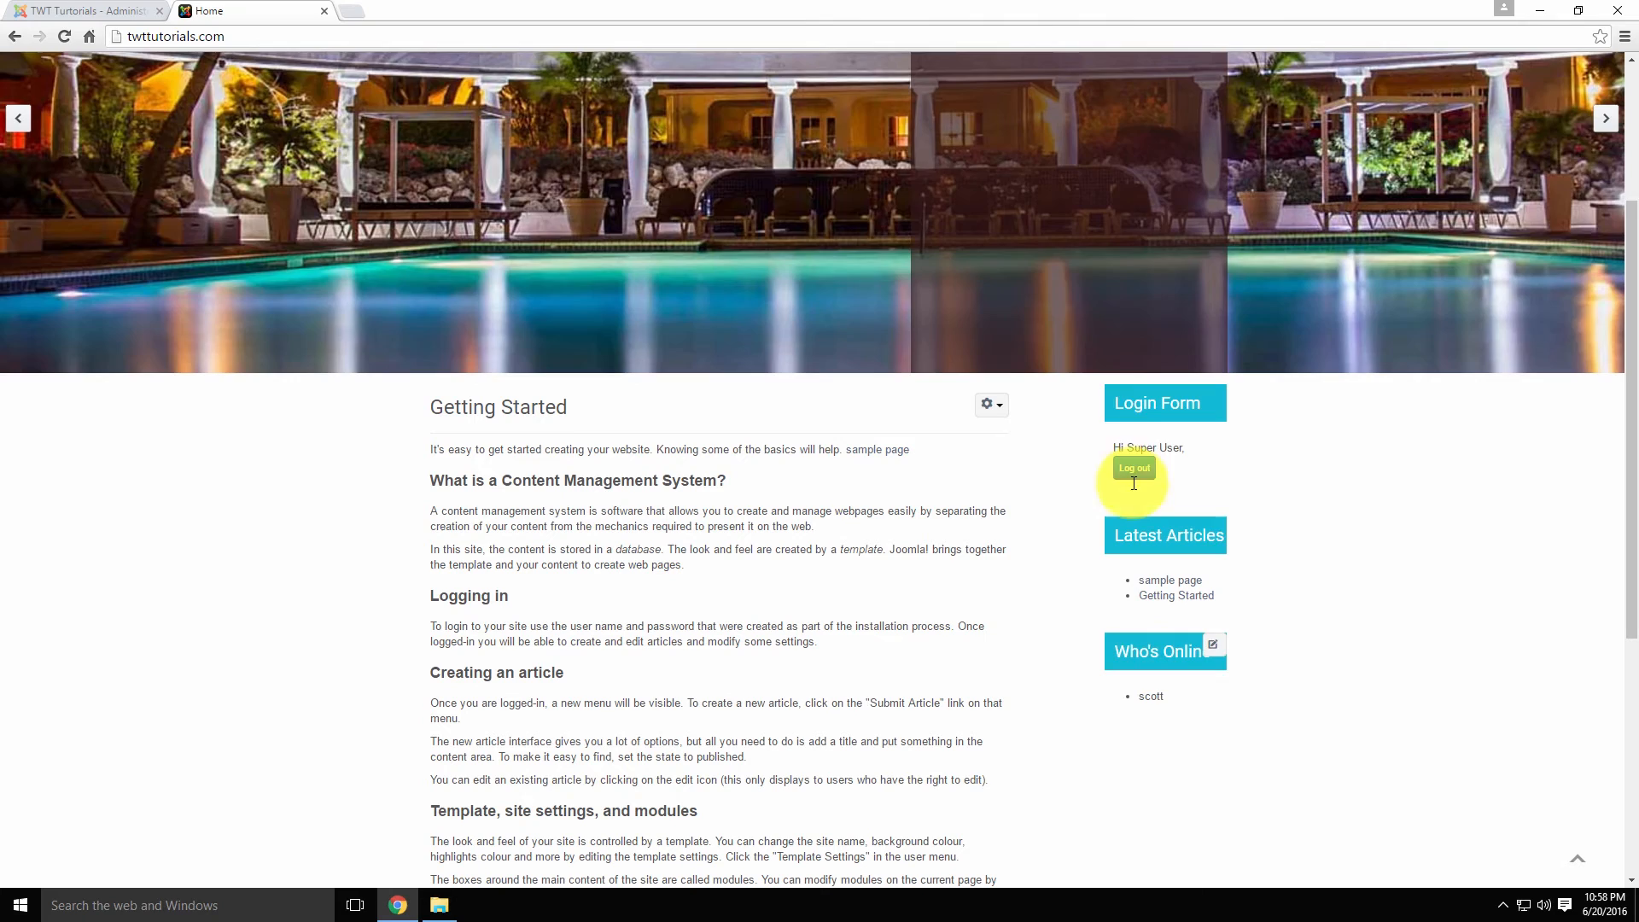
scroll(885, 580, "up", 2)
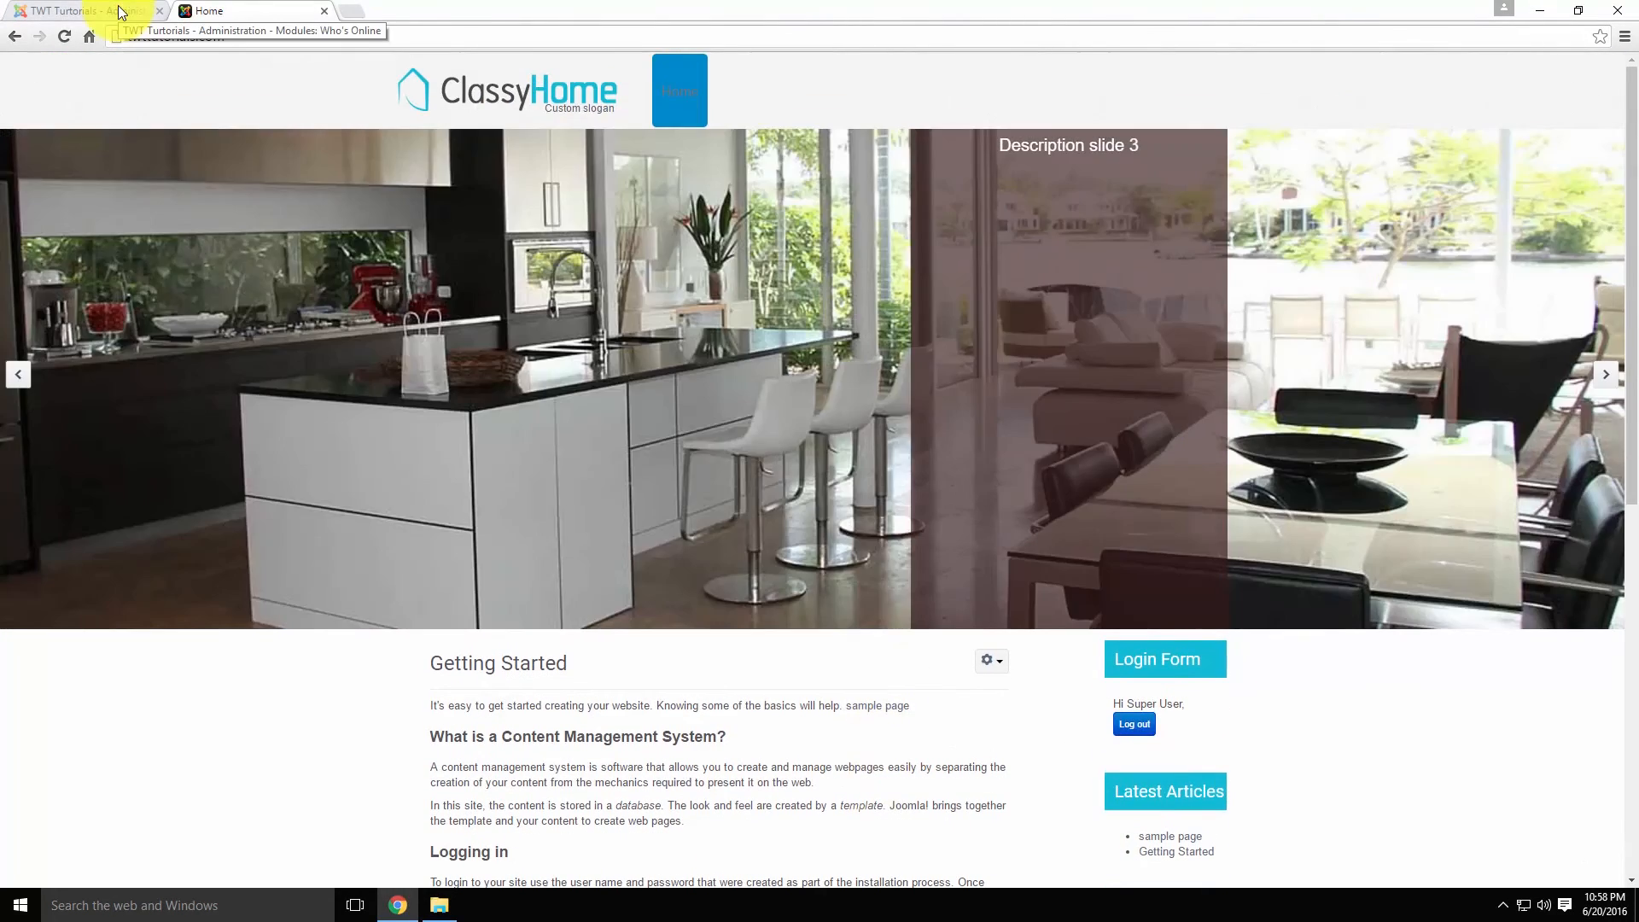
left_click(118, 7)
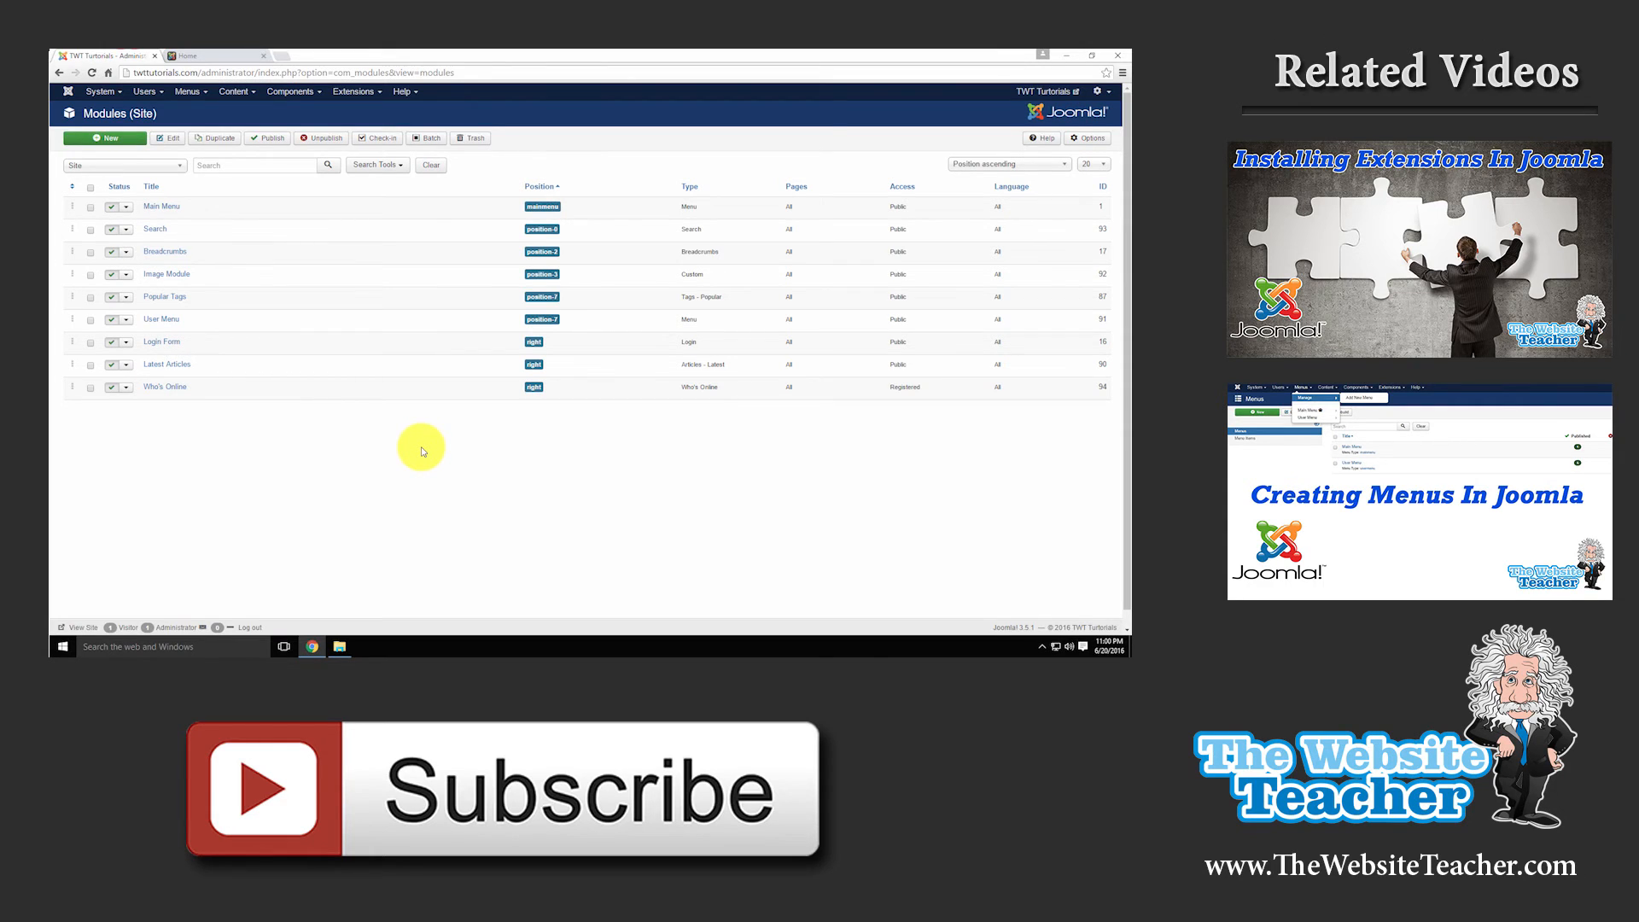